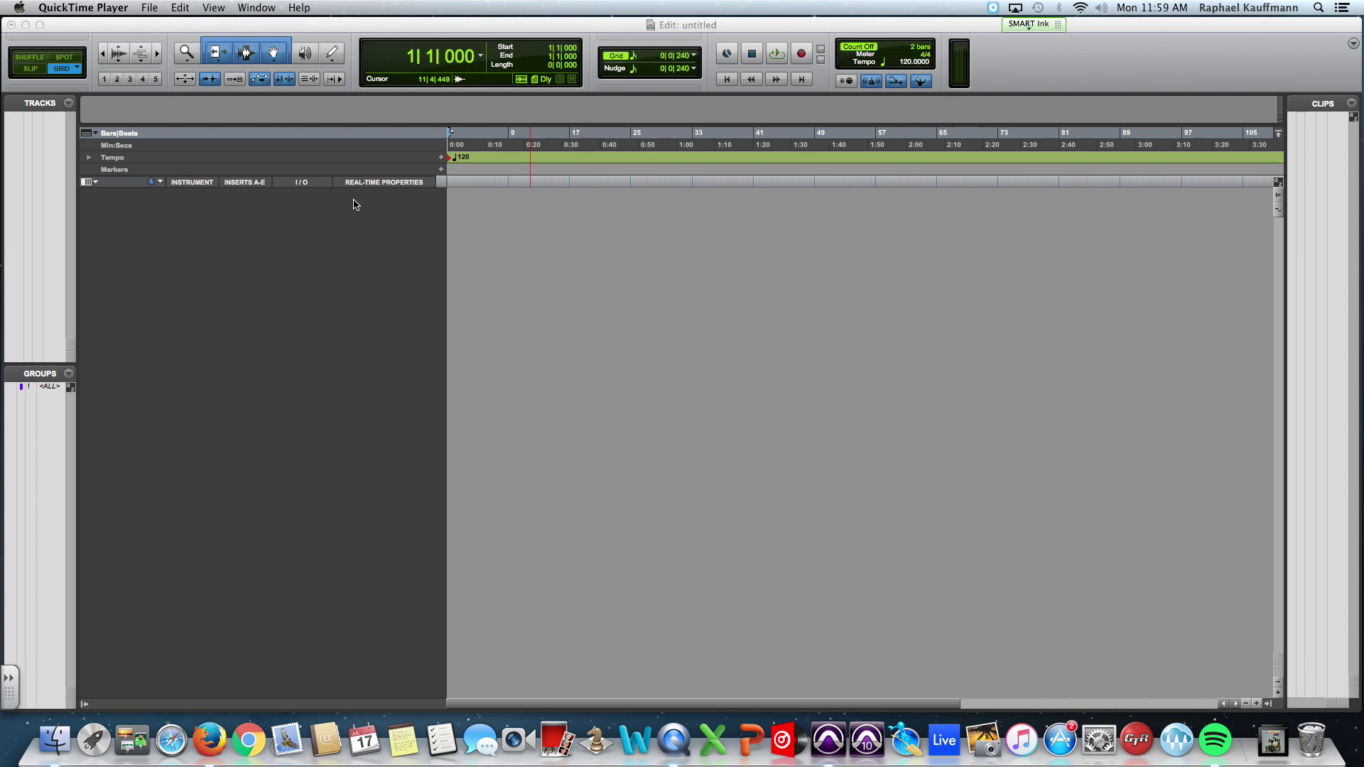
Bring the Pro Tools window with the empty untitled session to the front
{"action": "left_click", "coordinate": [158, 27]}
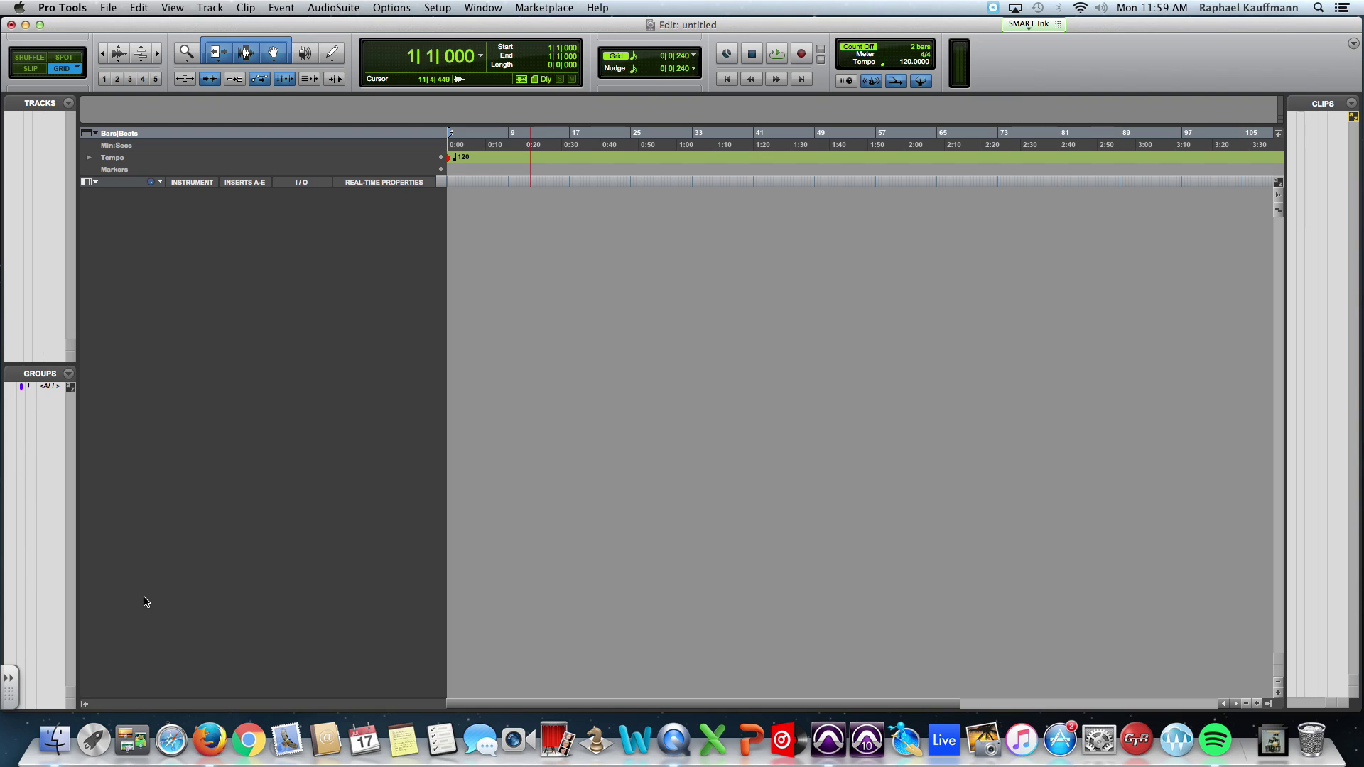
{"action": "left_click", "coordinate": [164, 635]}
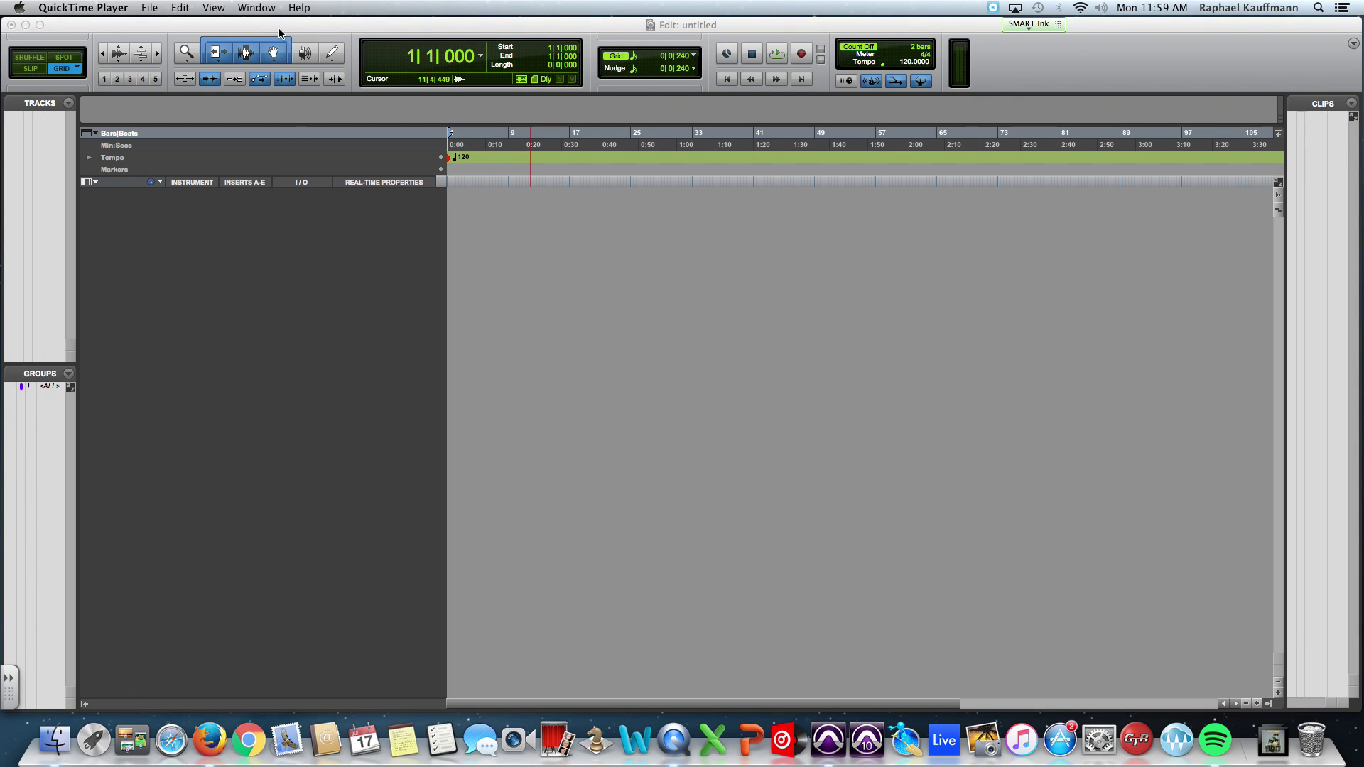
{"action": "left_click", "coordinate": [279, 24]}
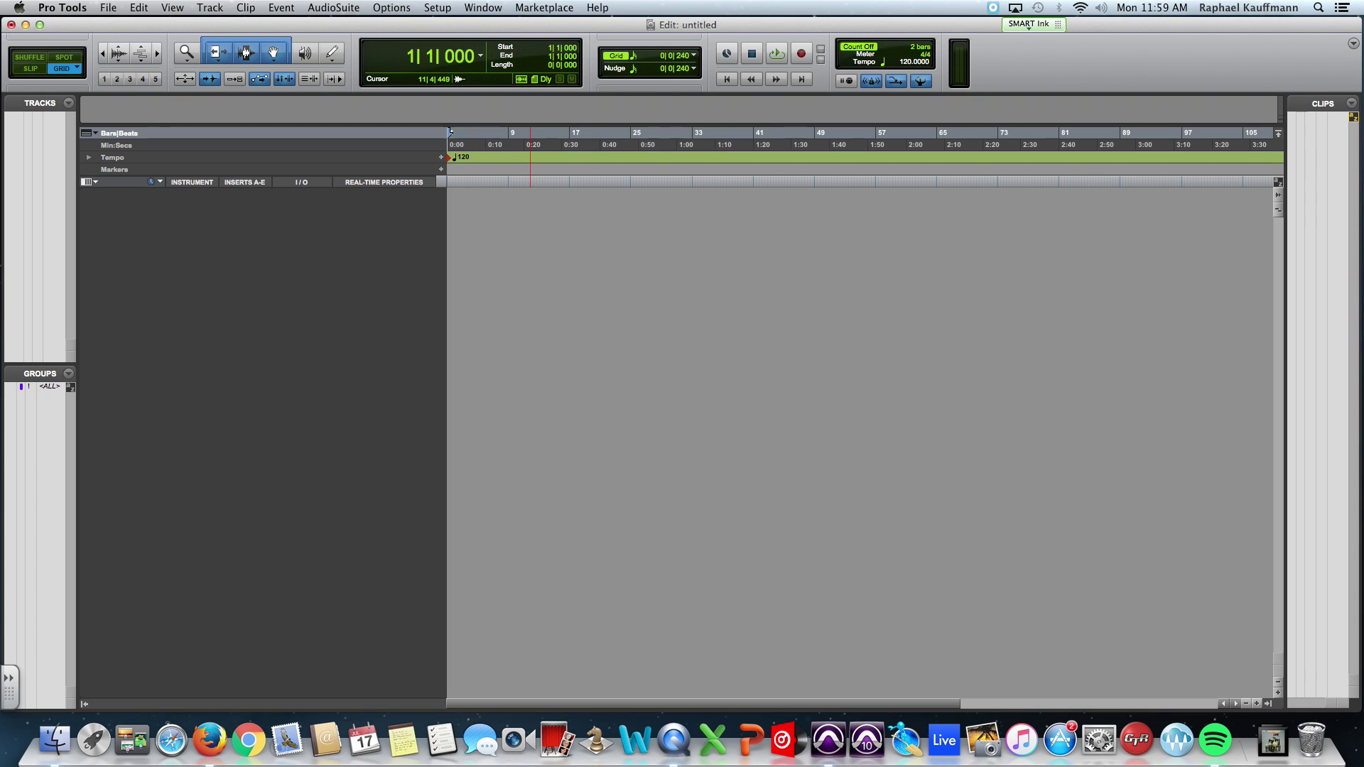
Add a Click track to the session
{"action": "left_click", "coordinate": [210, 8]}
{"action": "left_click", "coordinate": [213, 25]}
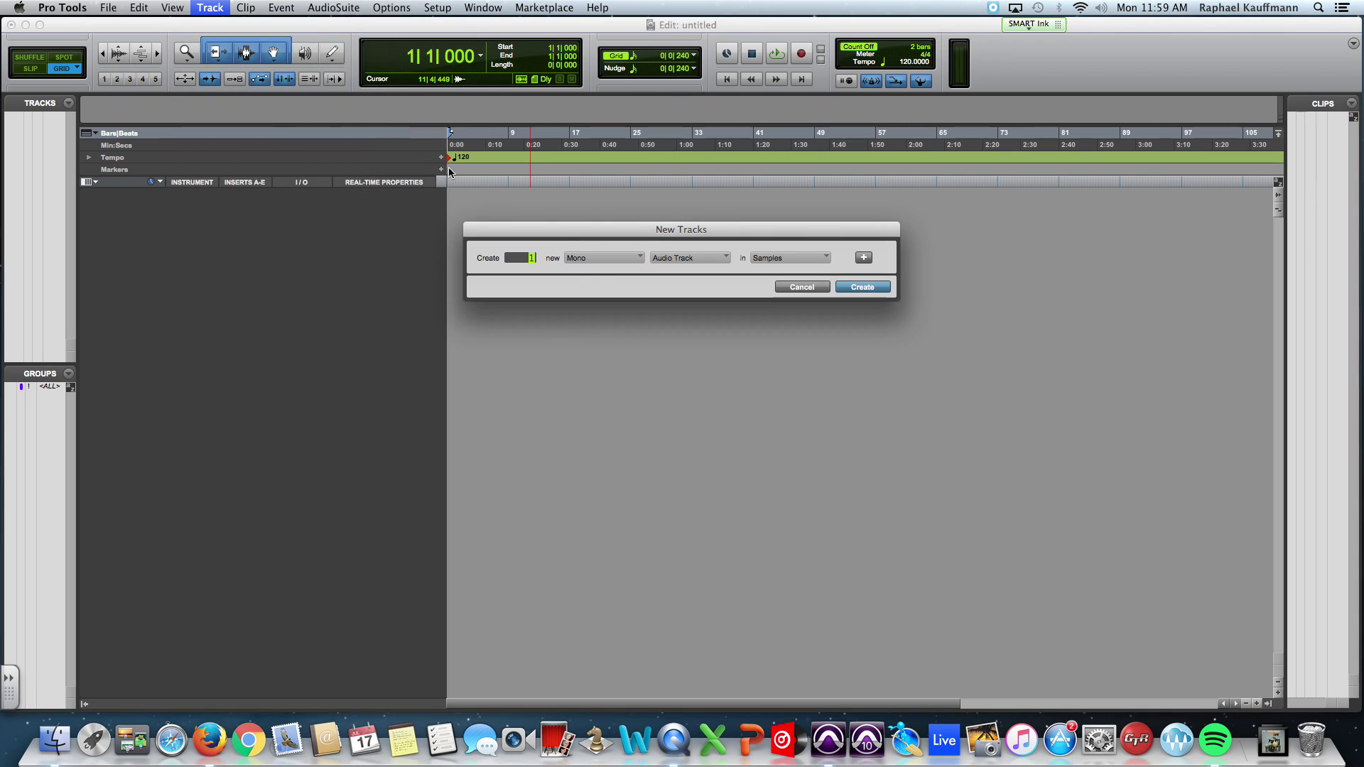
{"action": "left_click", "coordinate": [802, 287]}
{"action": "left_click", "coordinate": [211, 9]}
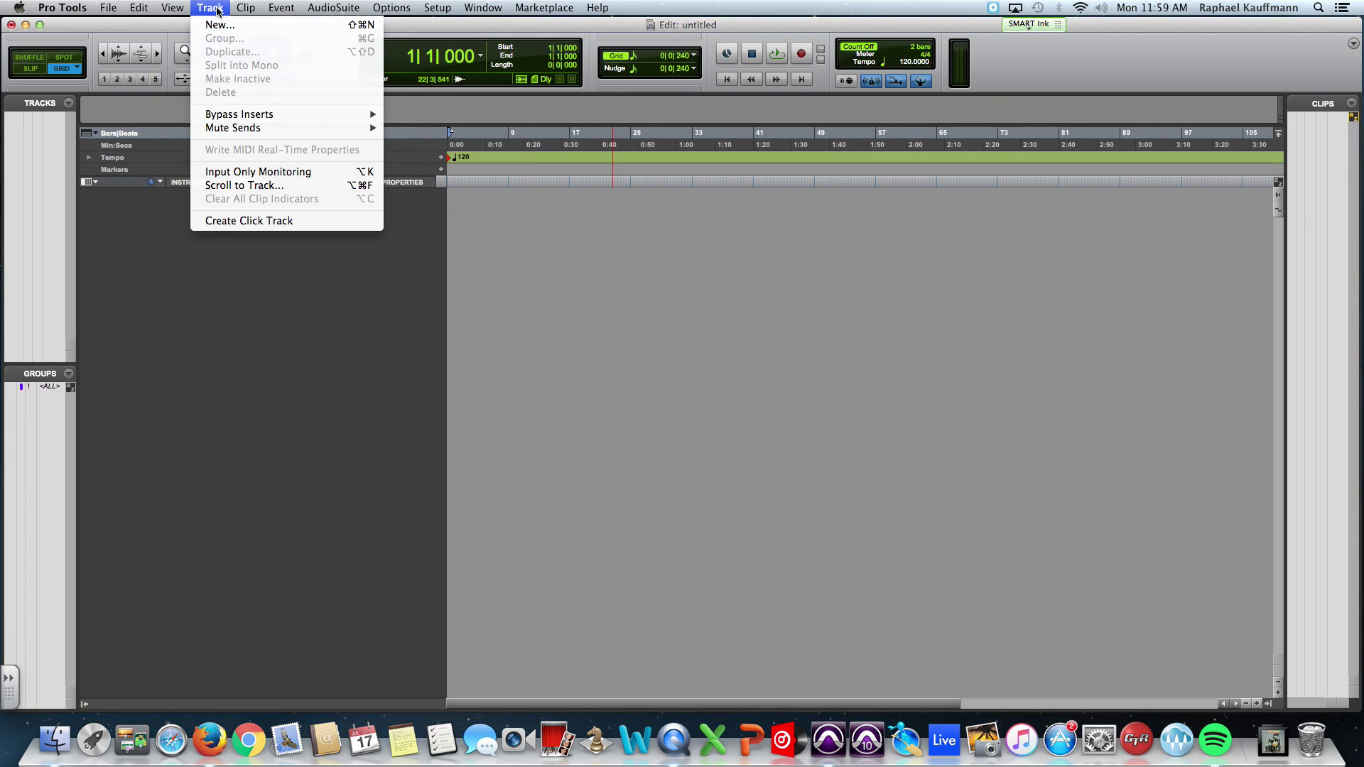
{"action": "left_click", "coordinate": [249, 221]}
Create one stereo Master Fader track
{"action": "left_click", "coordinate": [173, 8]}
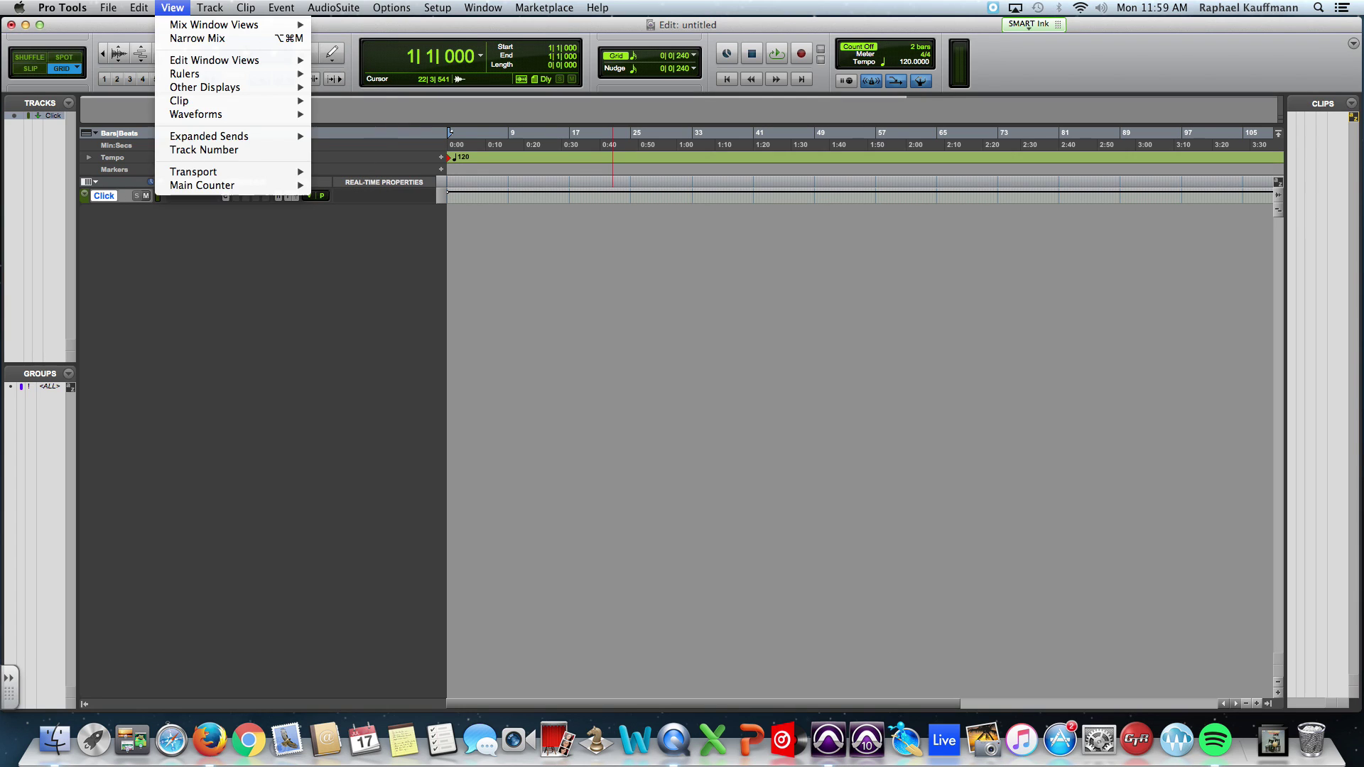
{"action": "left_click", "coordinate": [210, 26]}
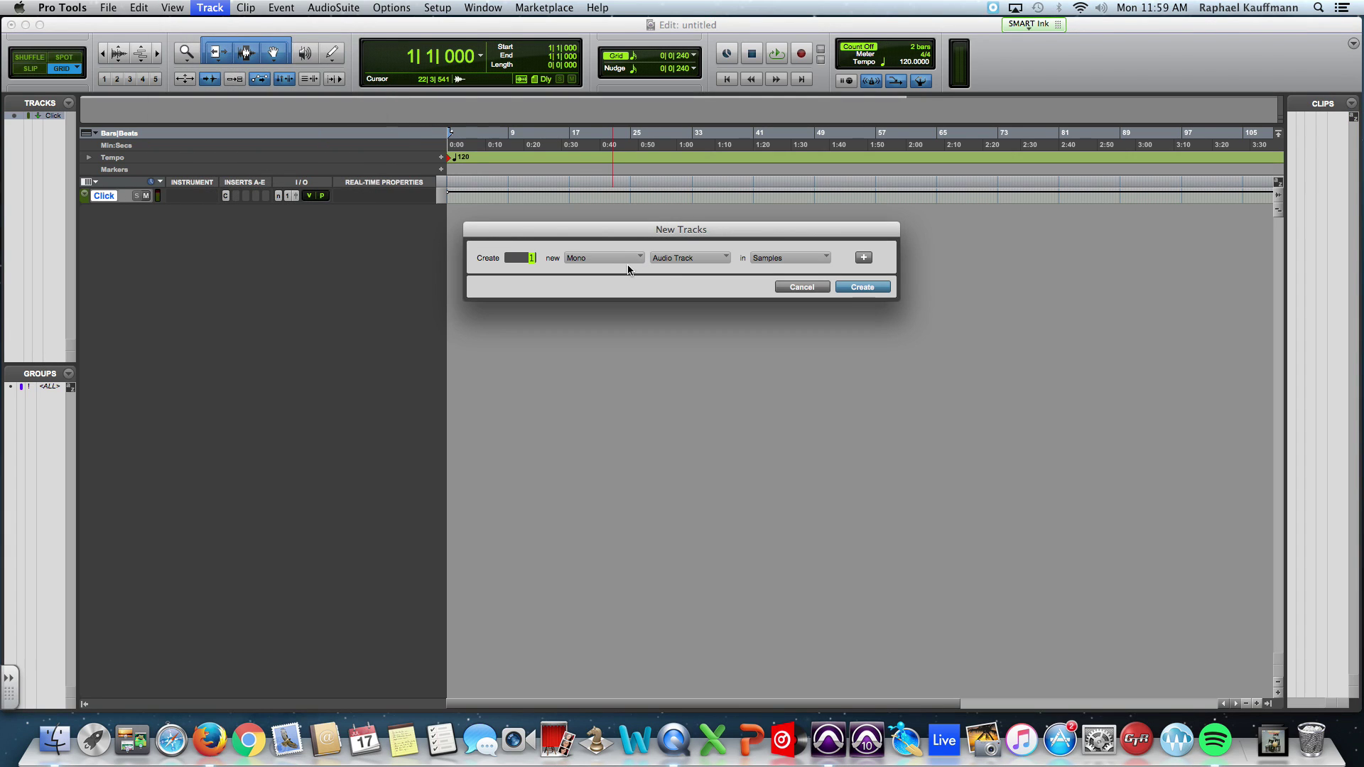
{"action": "left_click", "coordinate": [630, 260]}
{"action": "left_click", "coordinate": [631, 272]}
{"action": "left_click", "coordinate": [689, 260]}
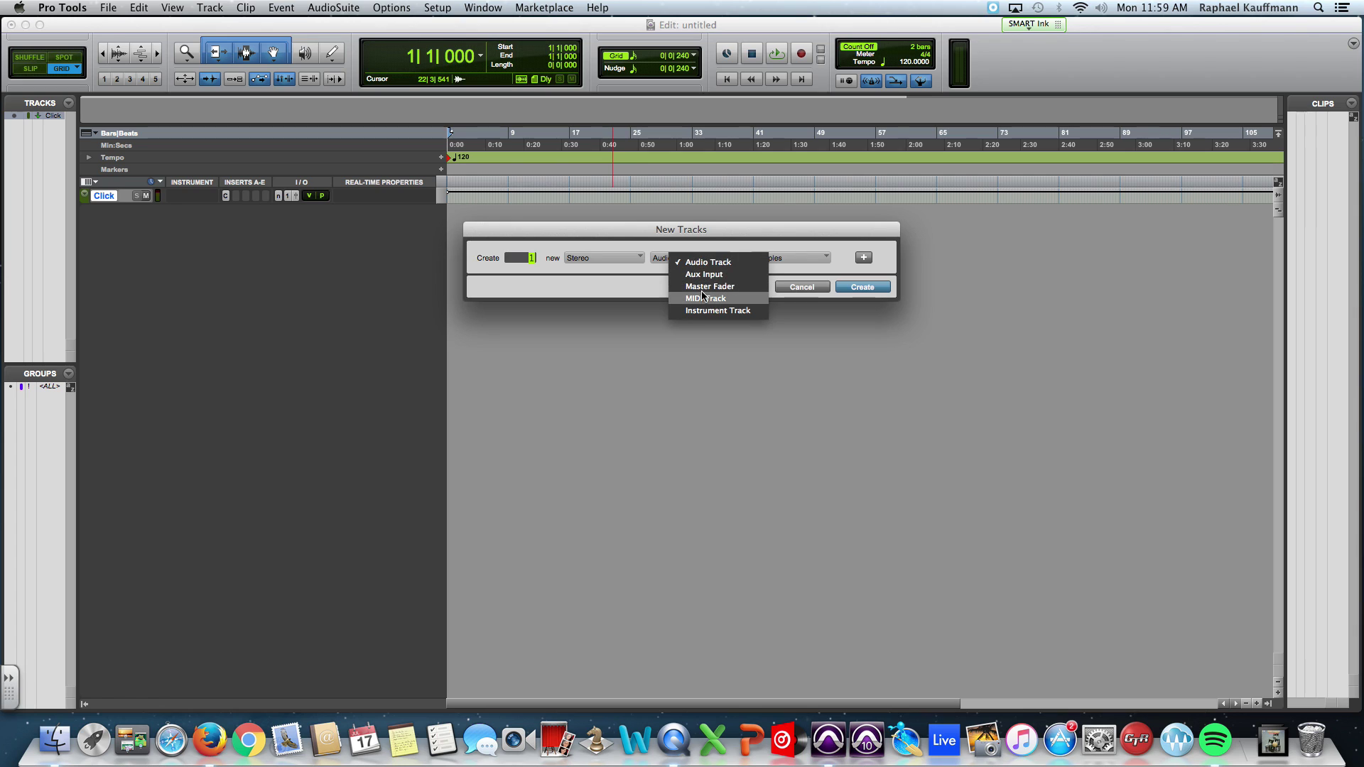
{"action": "left_click", "coordinate": [710, 286]}
{"action": "left_click", "coordinate": [859, 291]}
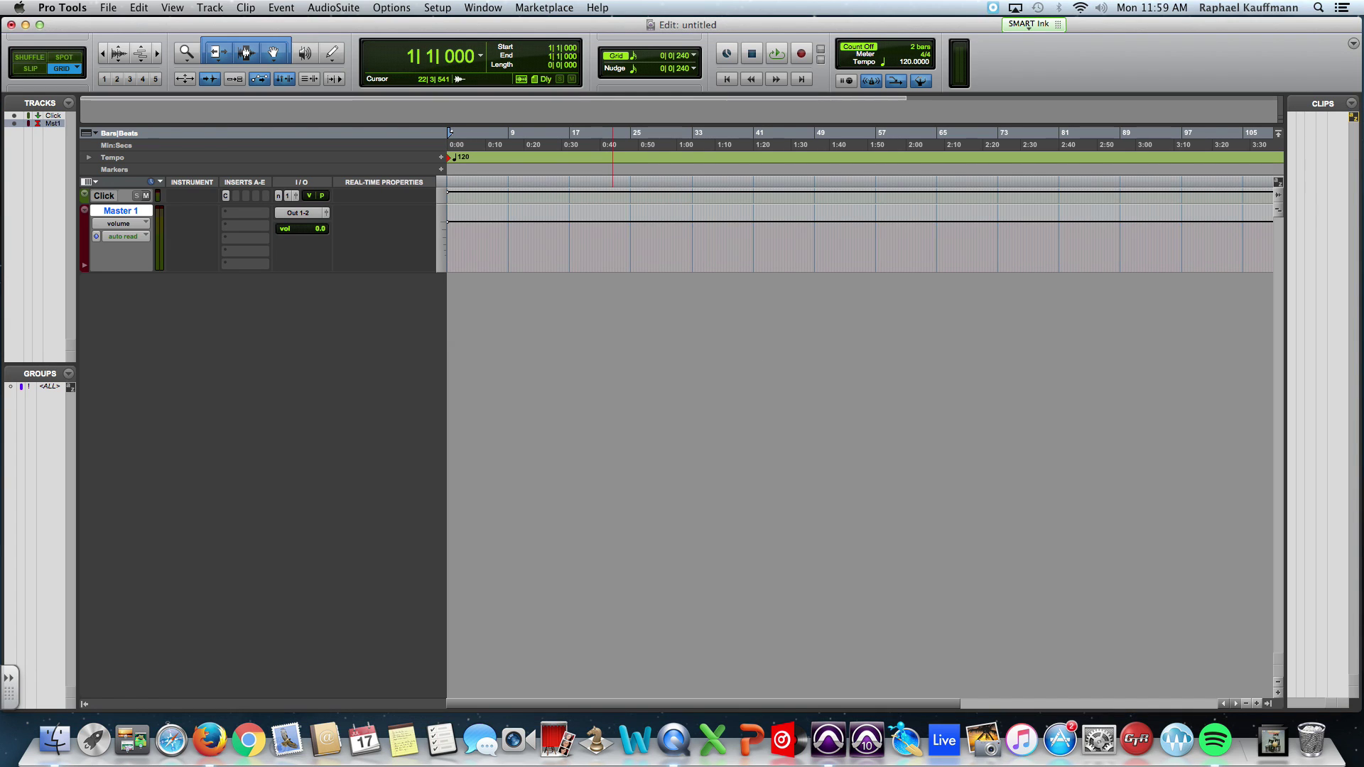
Set up one stereo Aux Input in the New Tracks dialog
{"action": "left_click", "coordinate": [209, 7]}
{"action": "left_click", "coordinate": [213, 26]}
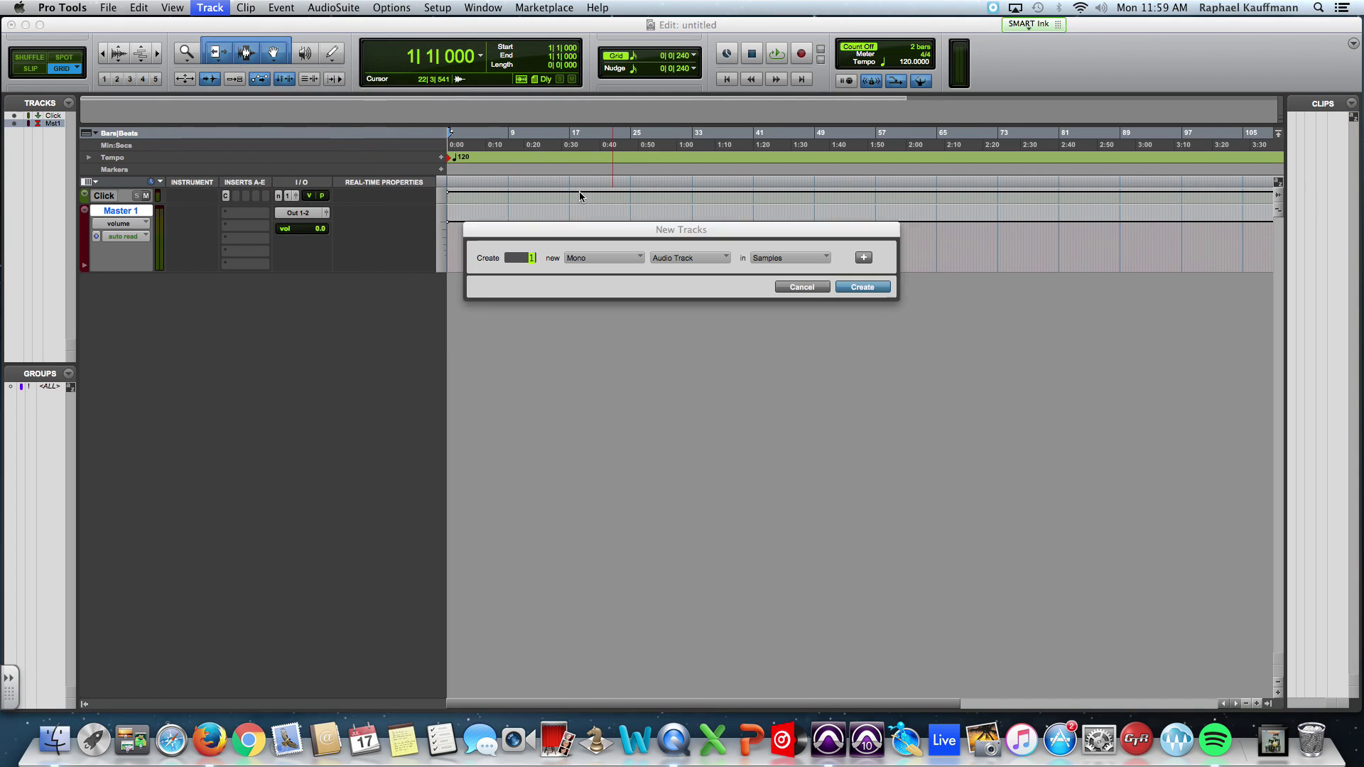
{"action": "left_click", "coordinate": [675, 258]}
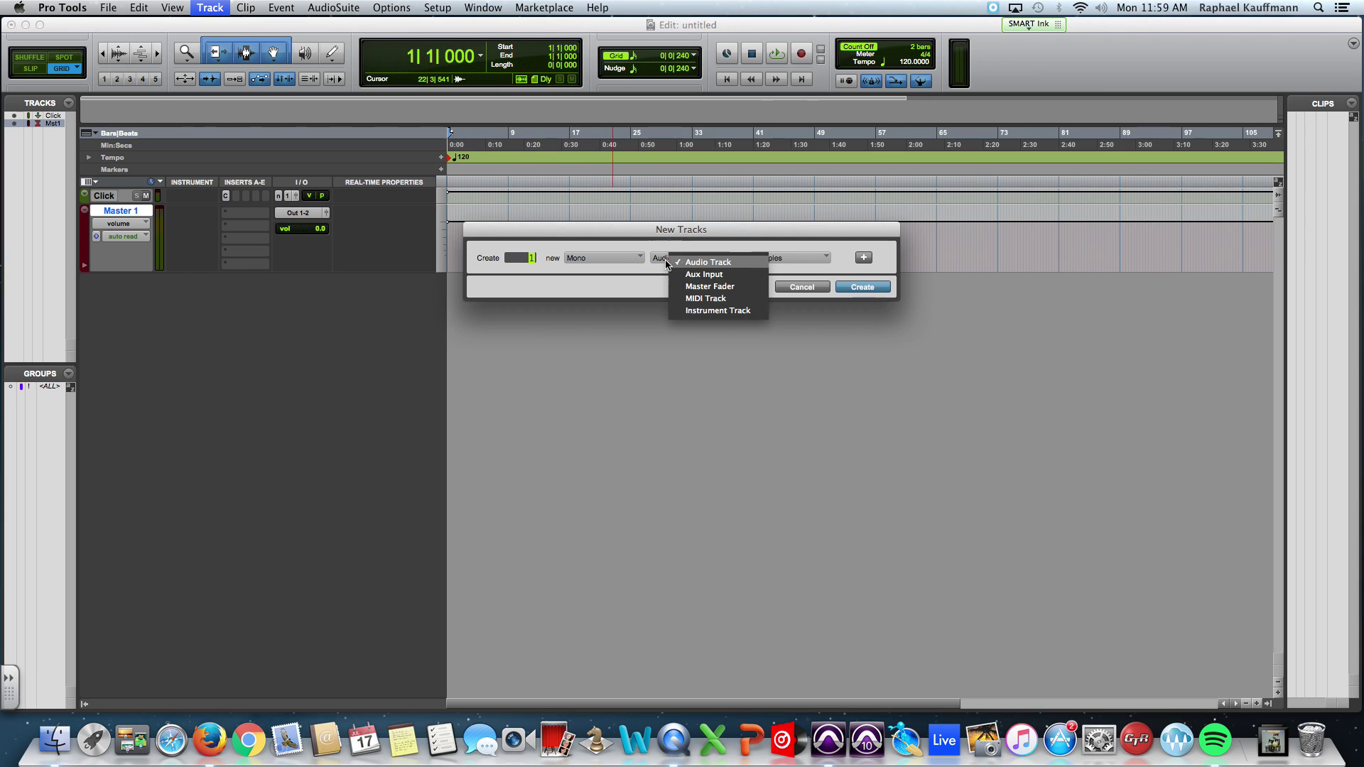
{"action": "left_click", "coordinate": [686, 273]}
{"action": "left_click", "coordinate": [608, 258]}
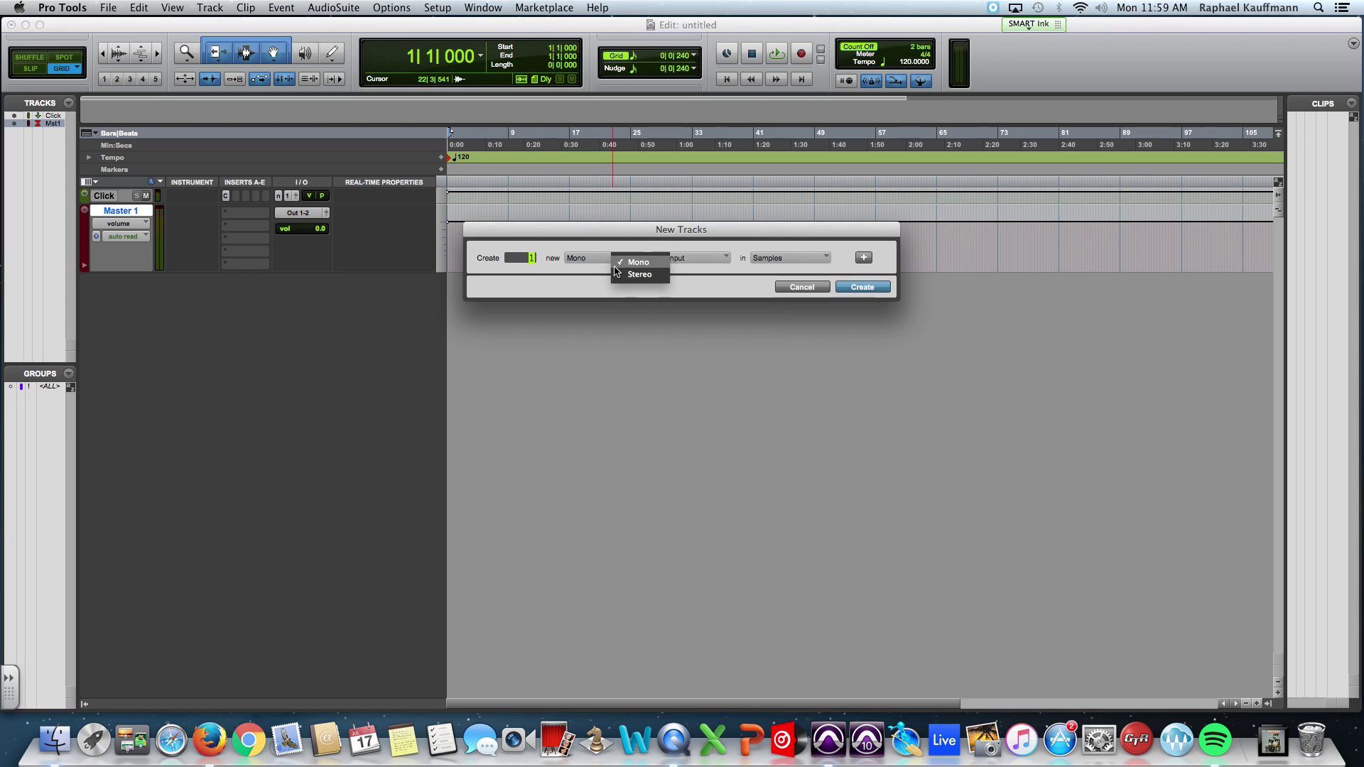
{"action": "left_click", "coordinate": [645, 269]}
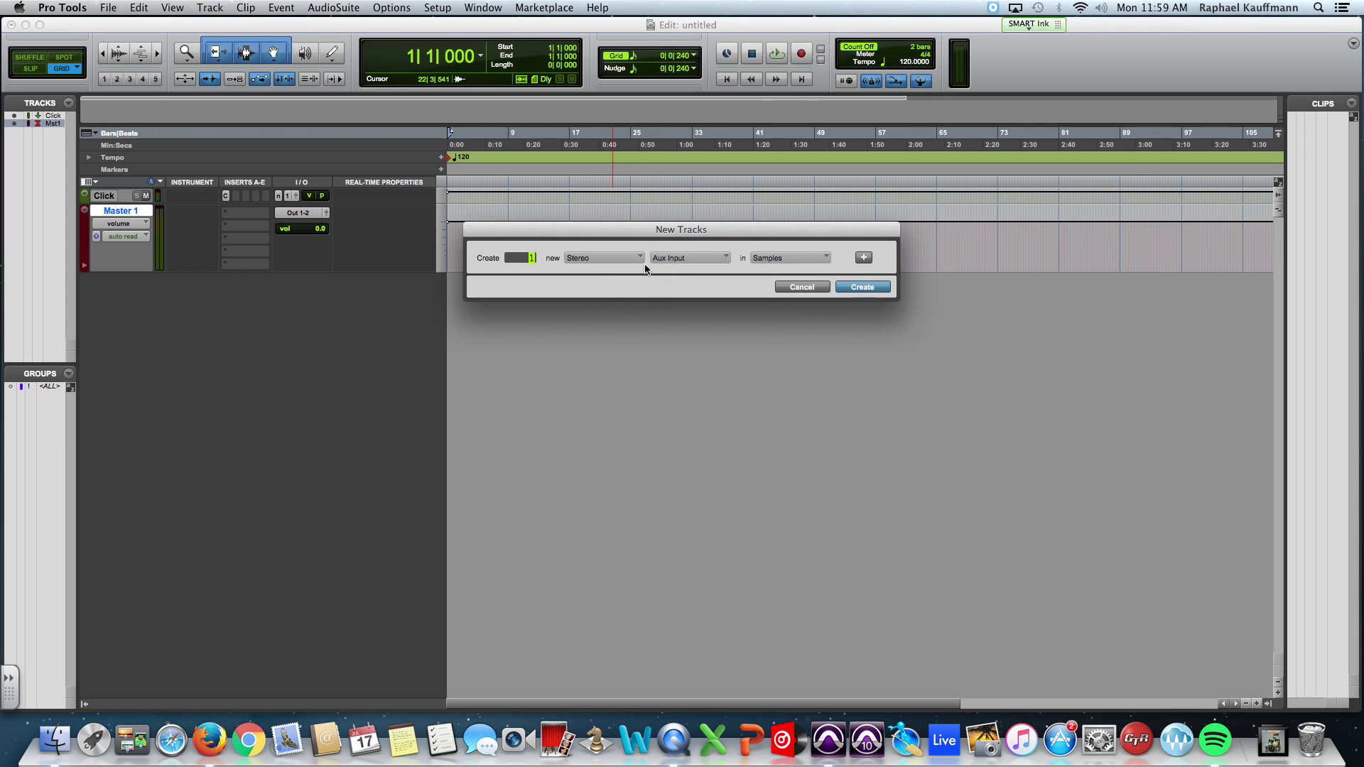
Add a second row of 5 stereo Instrument Tracks and create all the tracks
{"action": "left_click", "coordinate": [860, 259]}
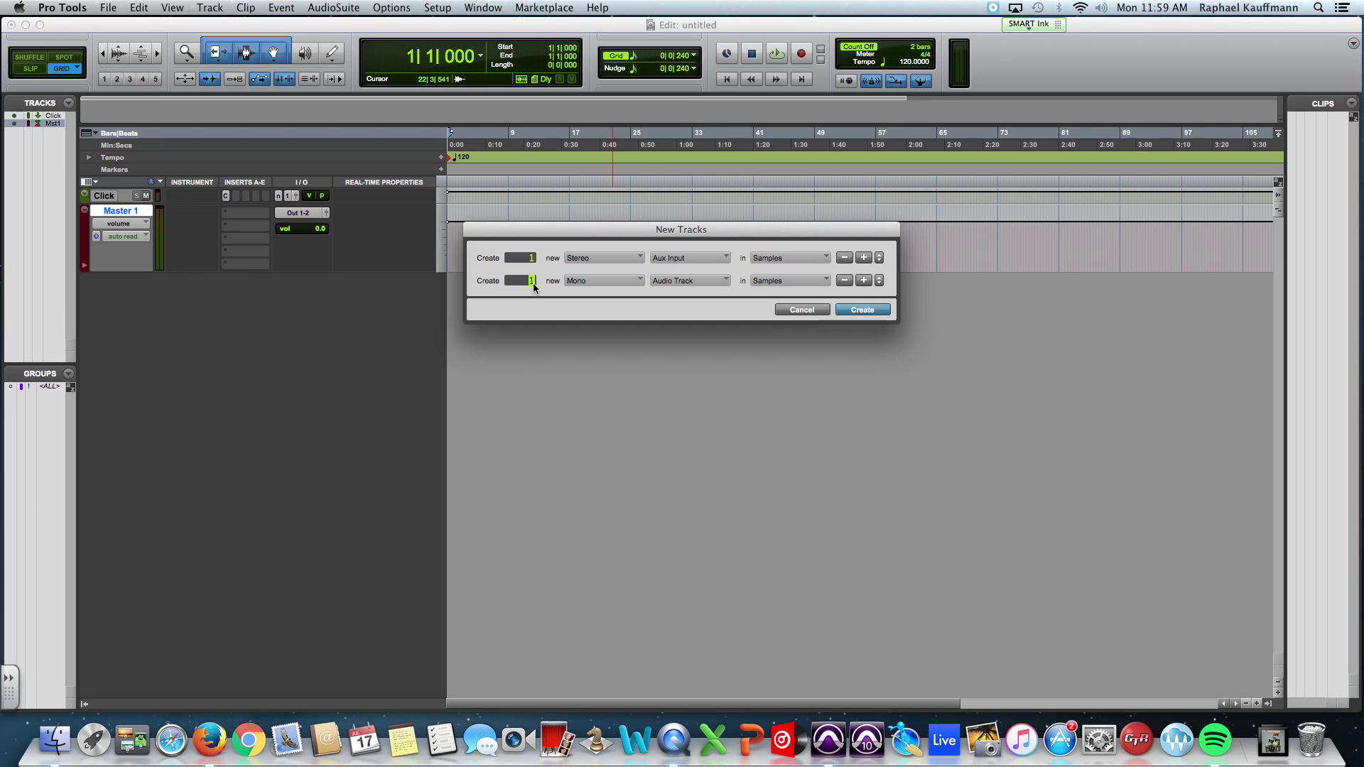
{"action": "type", "text": "5"}
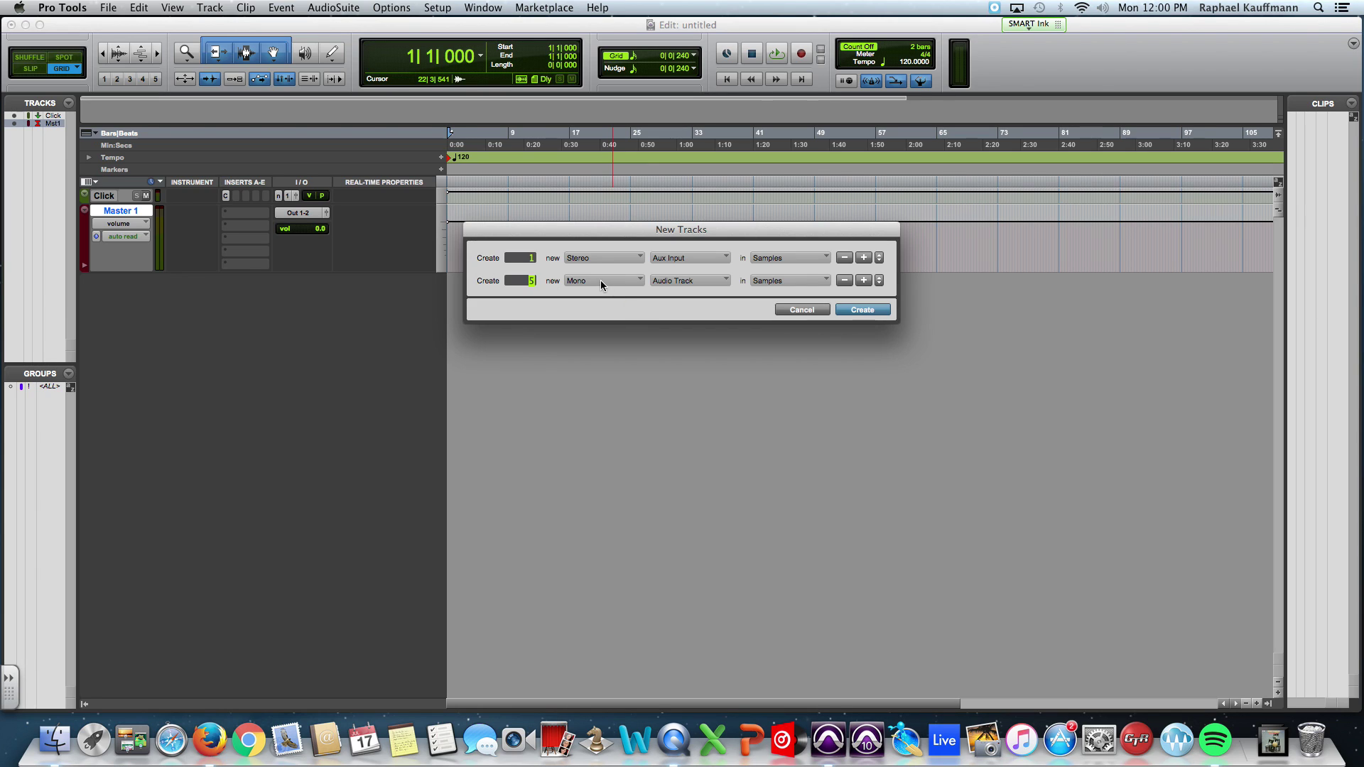
{"action": "left_click", "coordinate": [600, 280]}
{"action": "left_click", "coordinate": [609, 293]}
{"action": "left_click", "coordinate": [667, 279]}
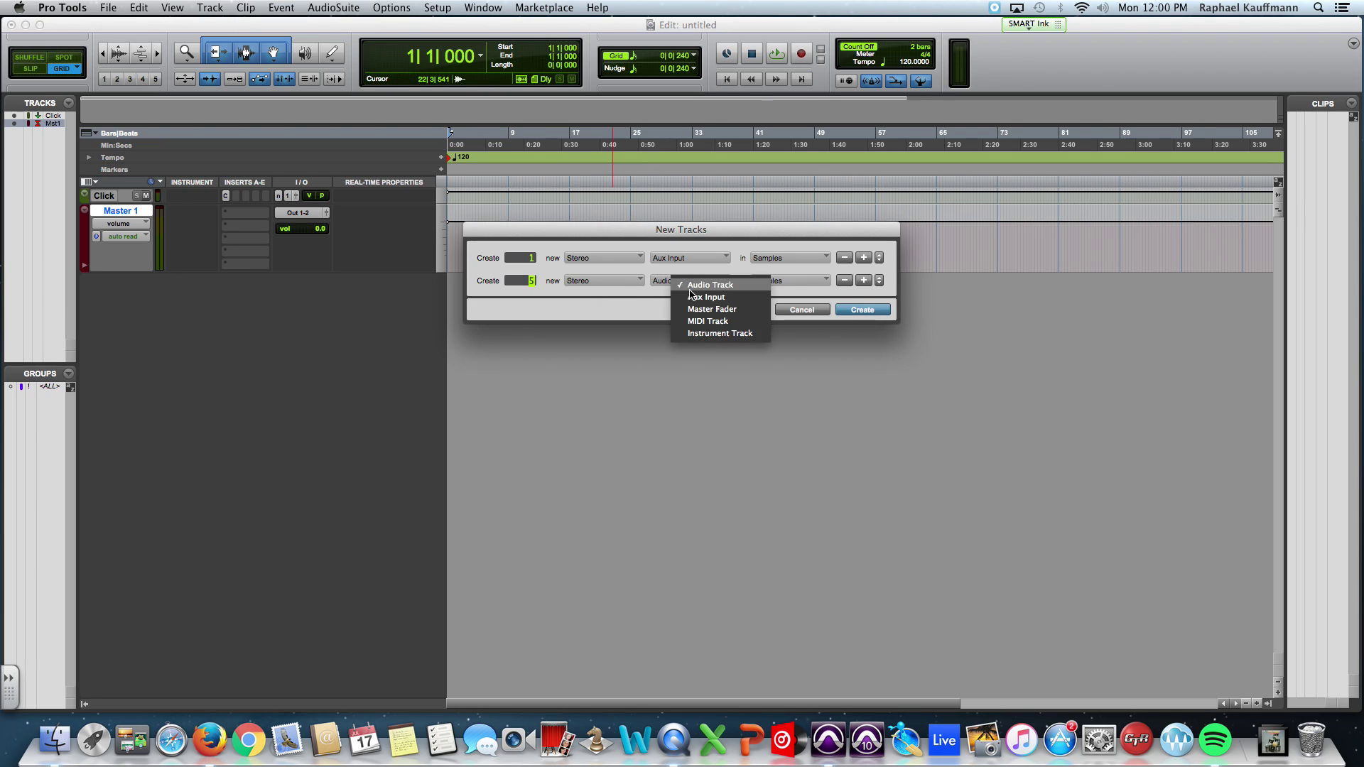
{"action": "left_click", "coordinate": [711, 334]}
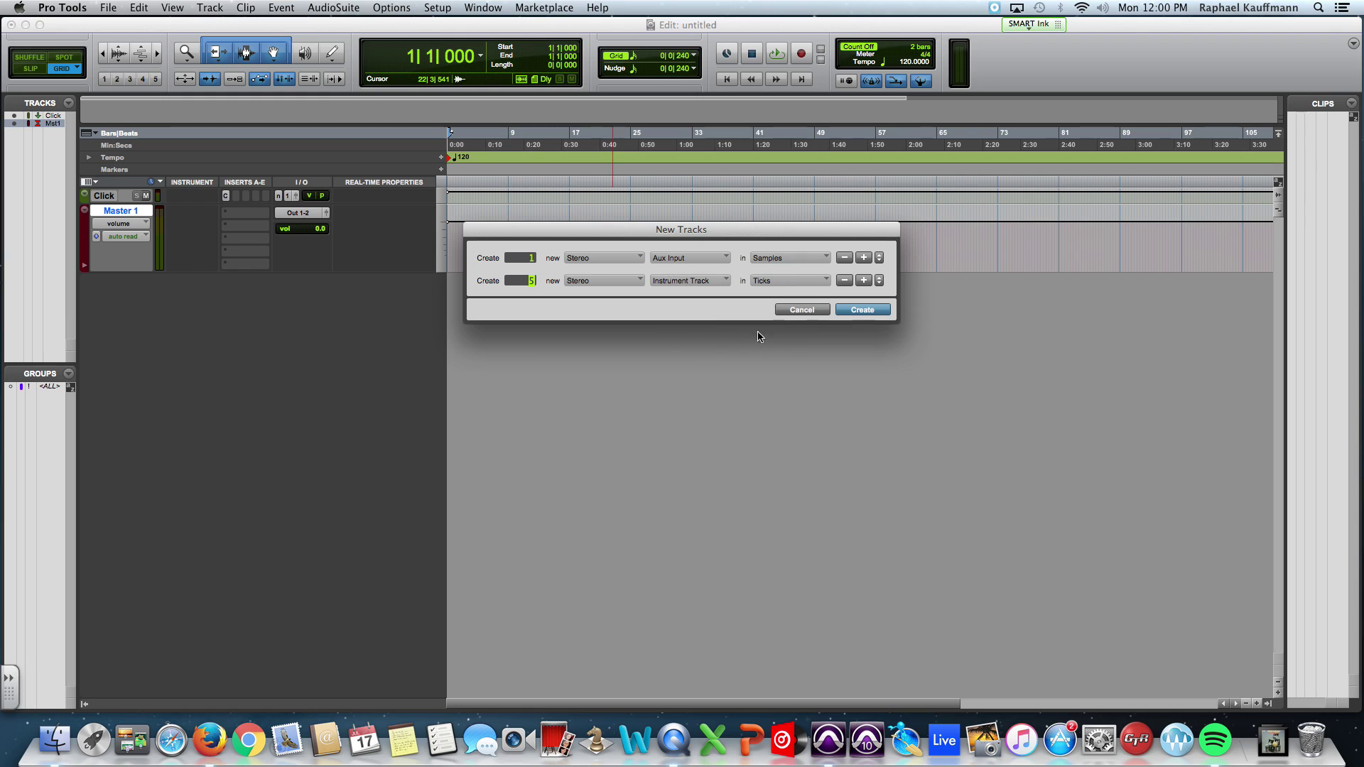
{"action": "left_click", "coordinate": [863, 310]}
Rename Aux 1 to 'Reverb' and Inst 1 to 'Kontakt'
{"action": "double_click", "coordinate": [140, 282]}
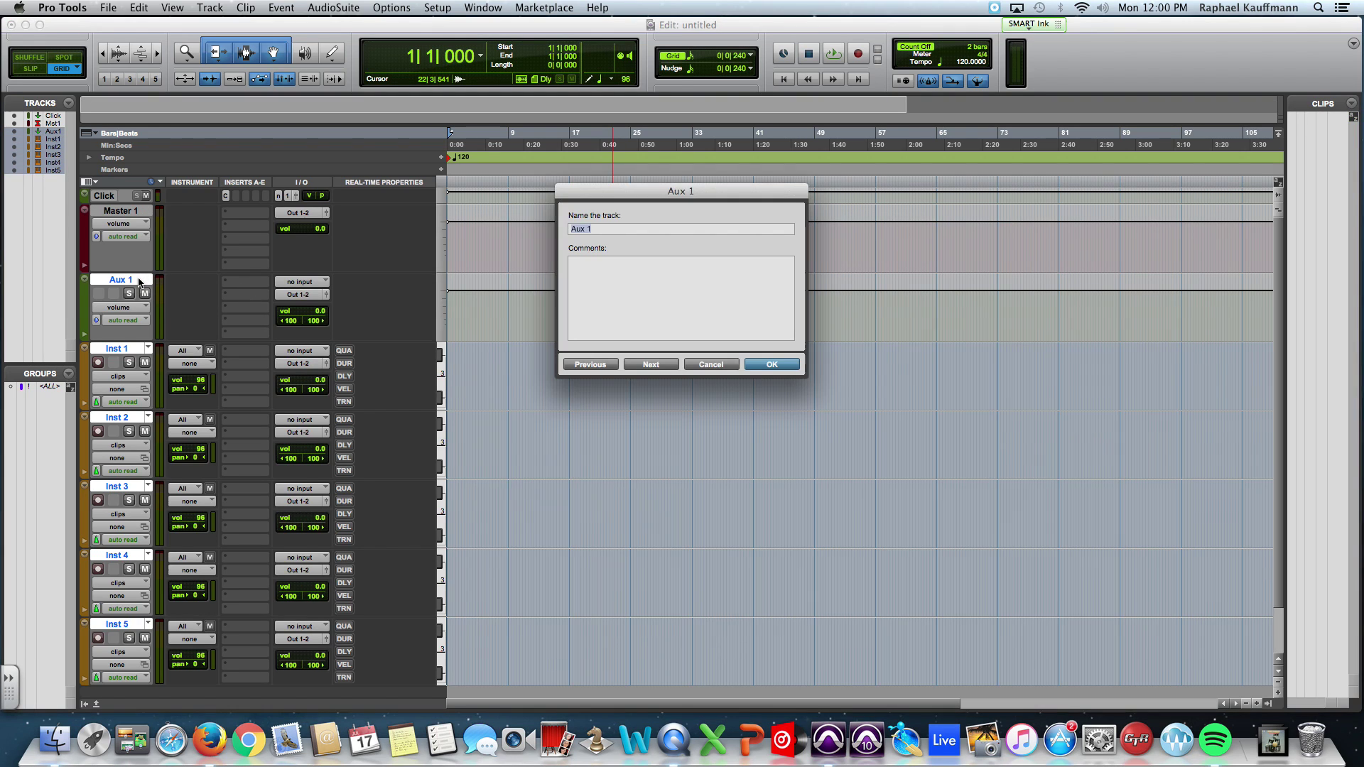
{"action": "type", "text": "Reverb"}
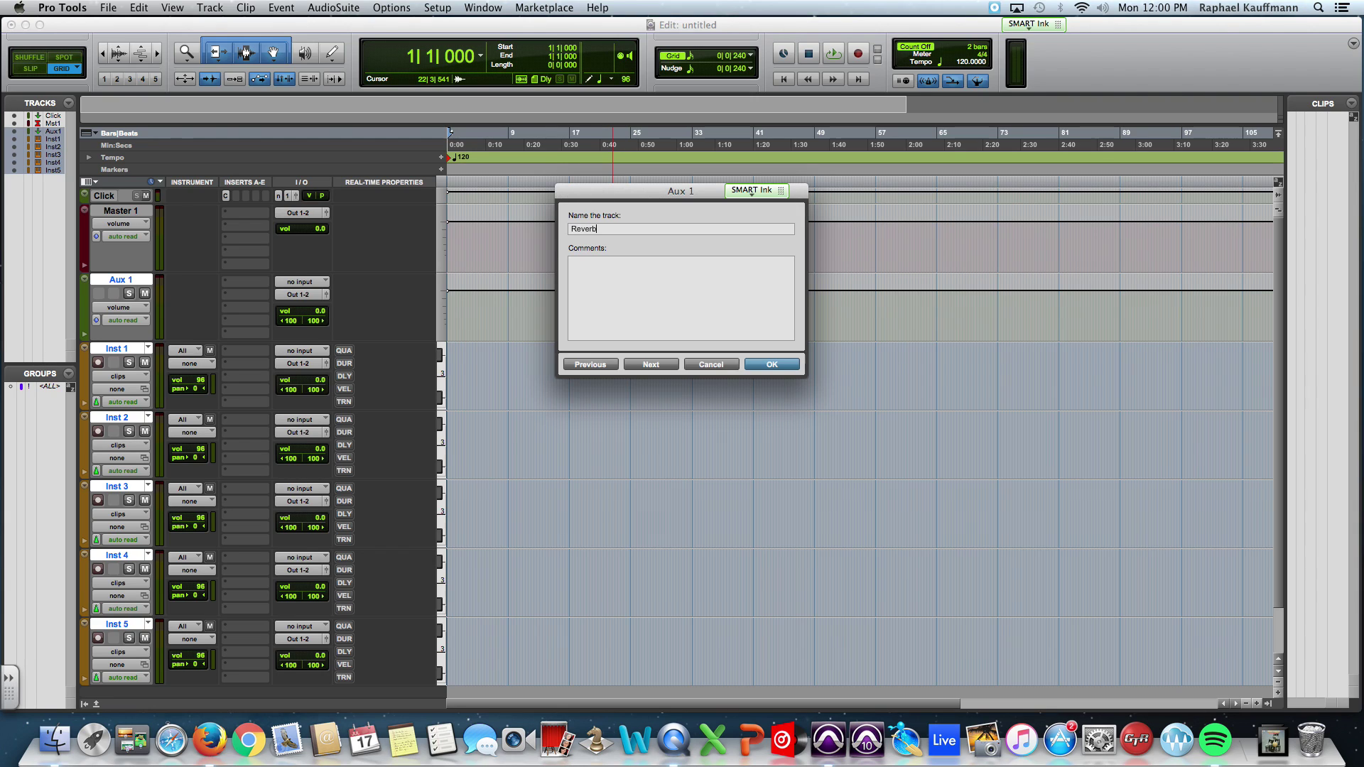
{"action": "key", "text": "Return"}
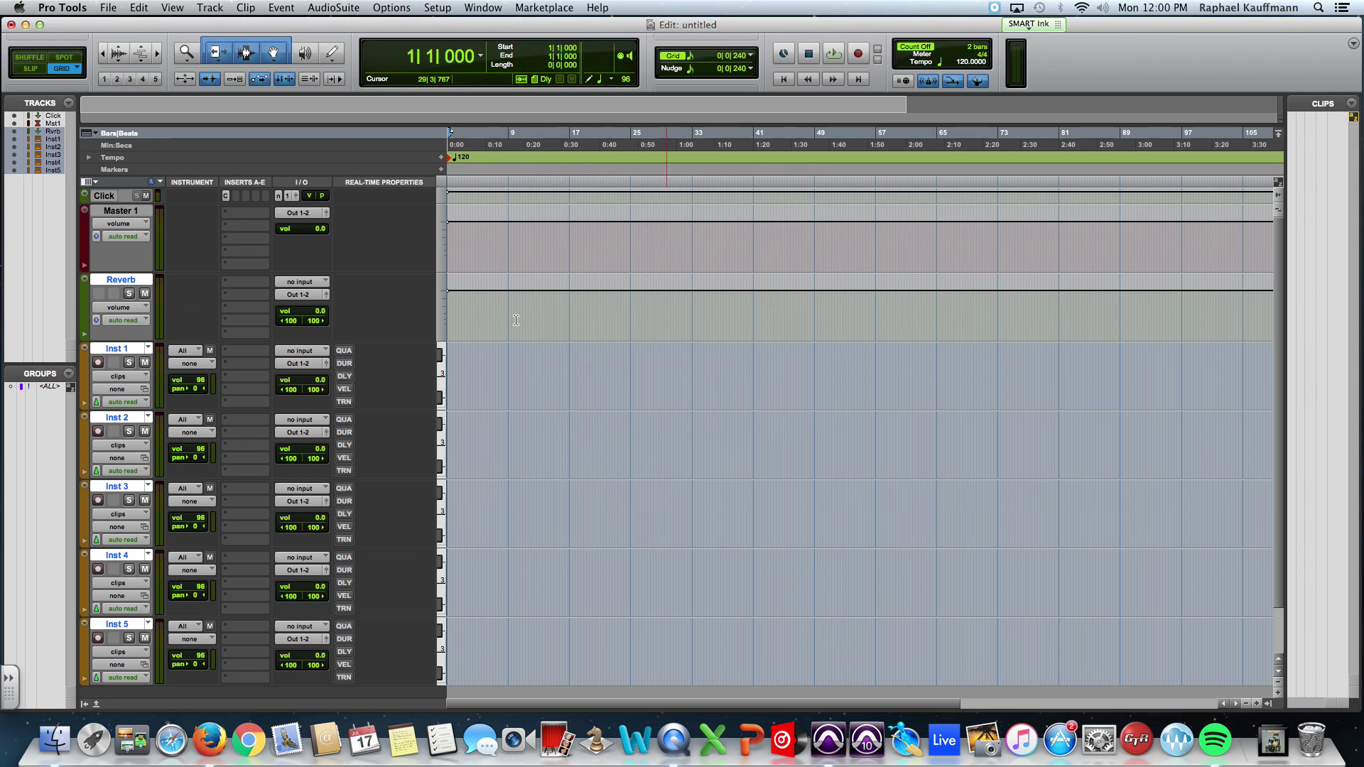
{"action": "double_click", "coordinate": [128, 349]}
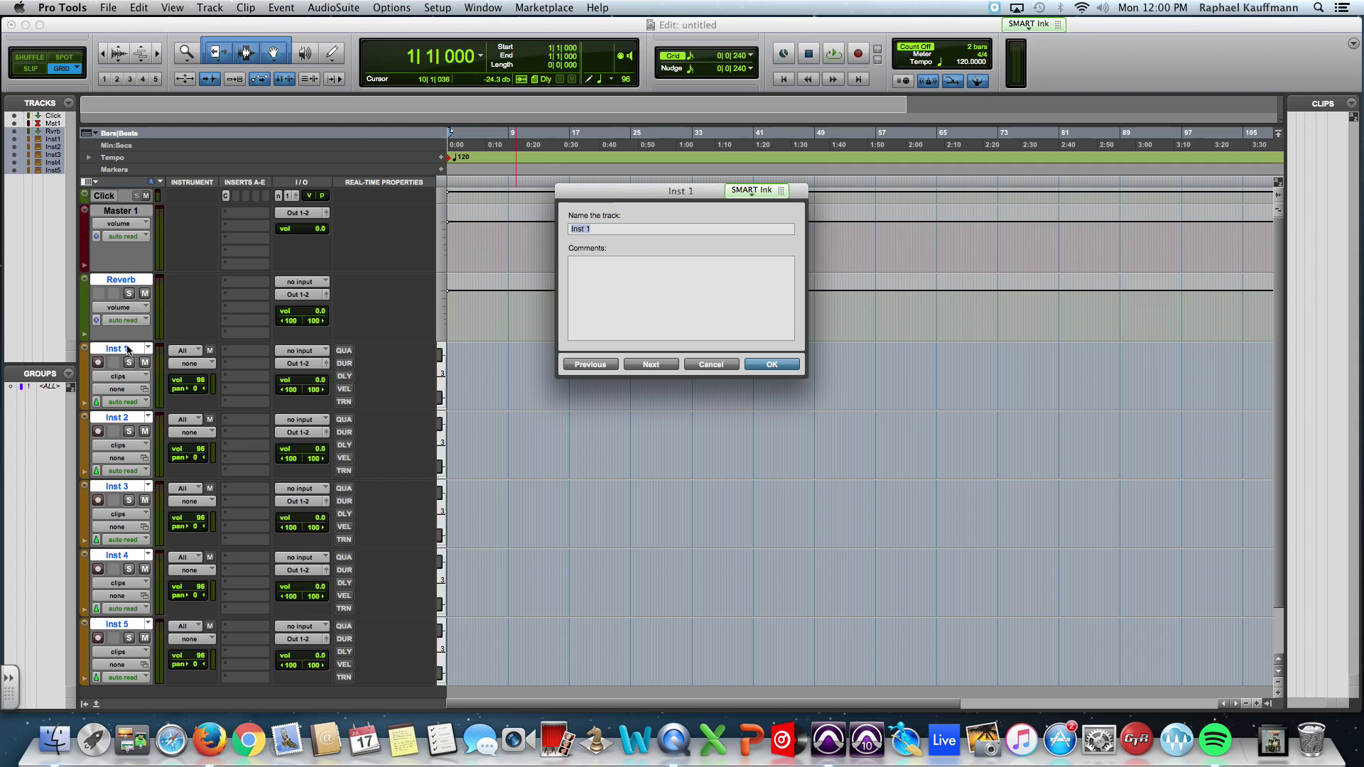
{"action": "type", "text": "Kontakt"}
{"action": "left_click", "coordinate": [757, 365]}
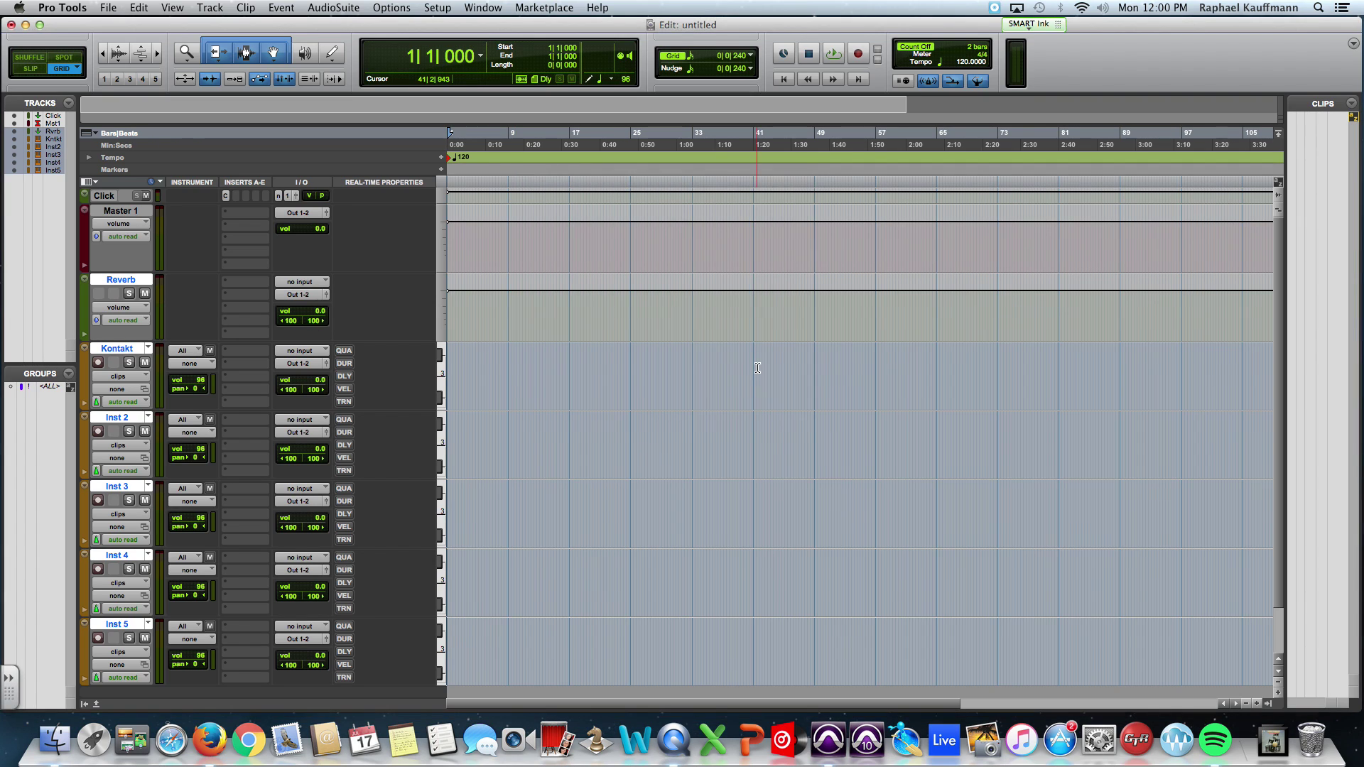
In the Mix window, move Master 1 to the end with Reverb just before it
{"action": "key", "text": "super+equal"}
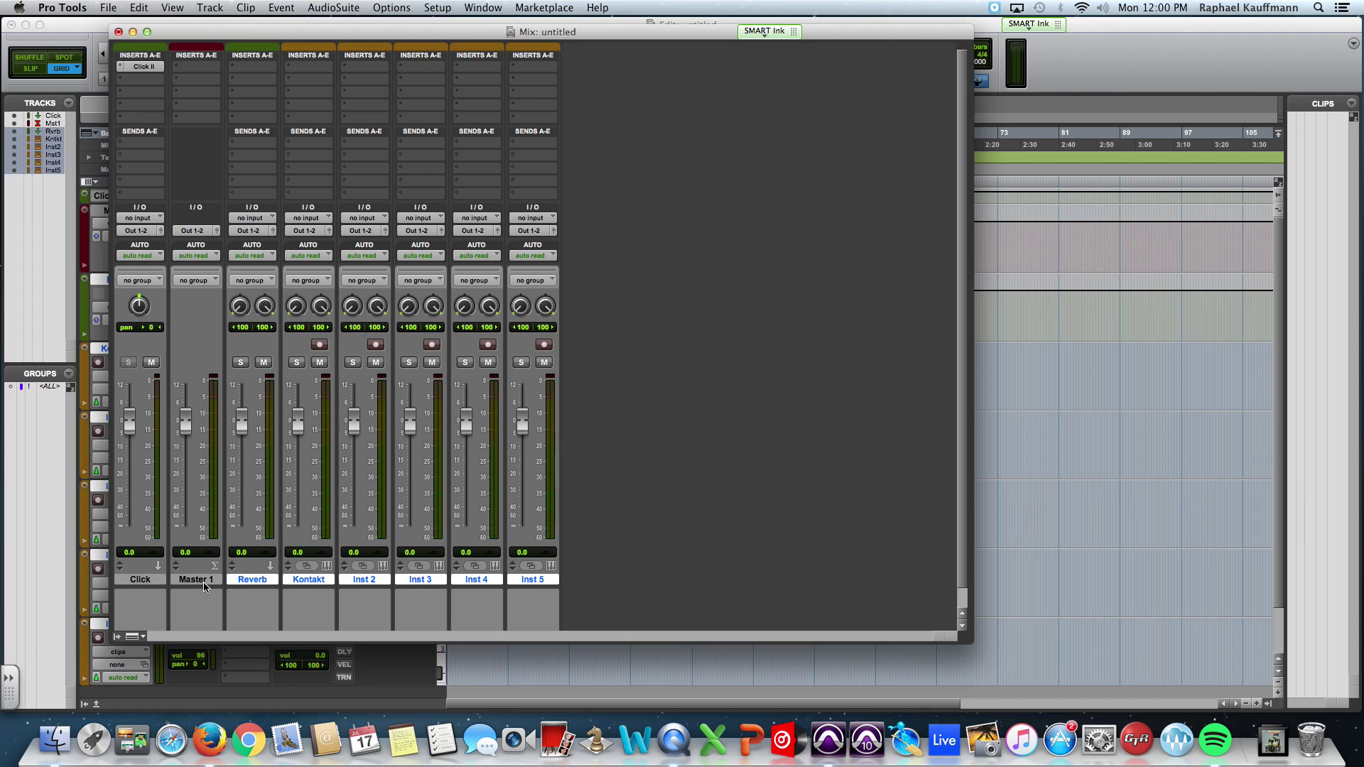
{"action": "left_click_drag", "start_coordinate": [205, 580], "coordinate": [547, 583]}
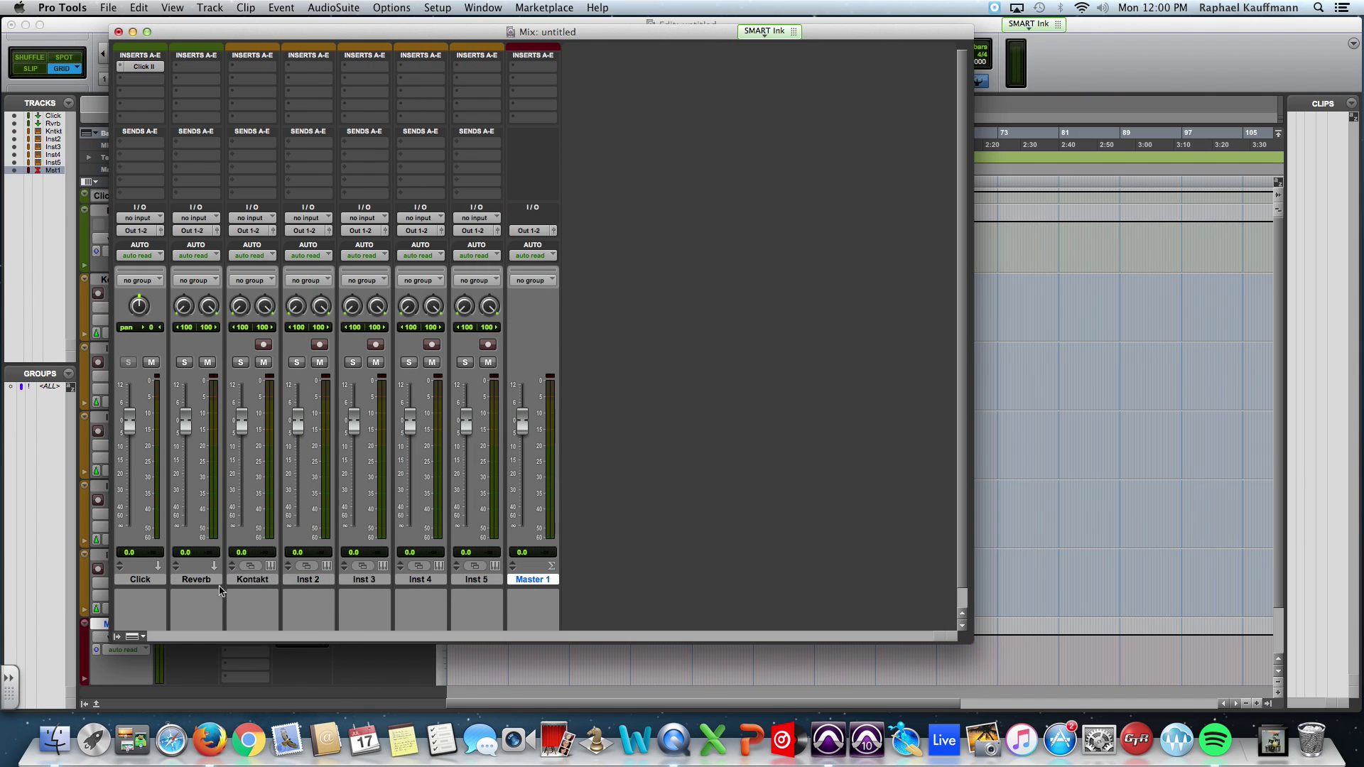
{"action": "left_click_drag", "start_coordinate": [220, 587], "coordinate": [517, 596]}
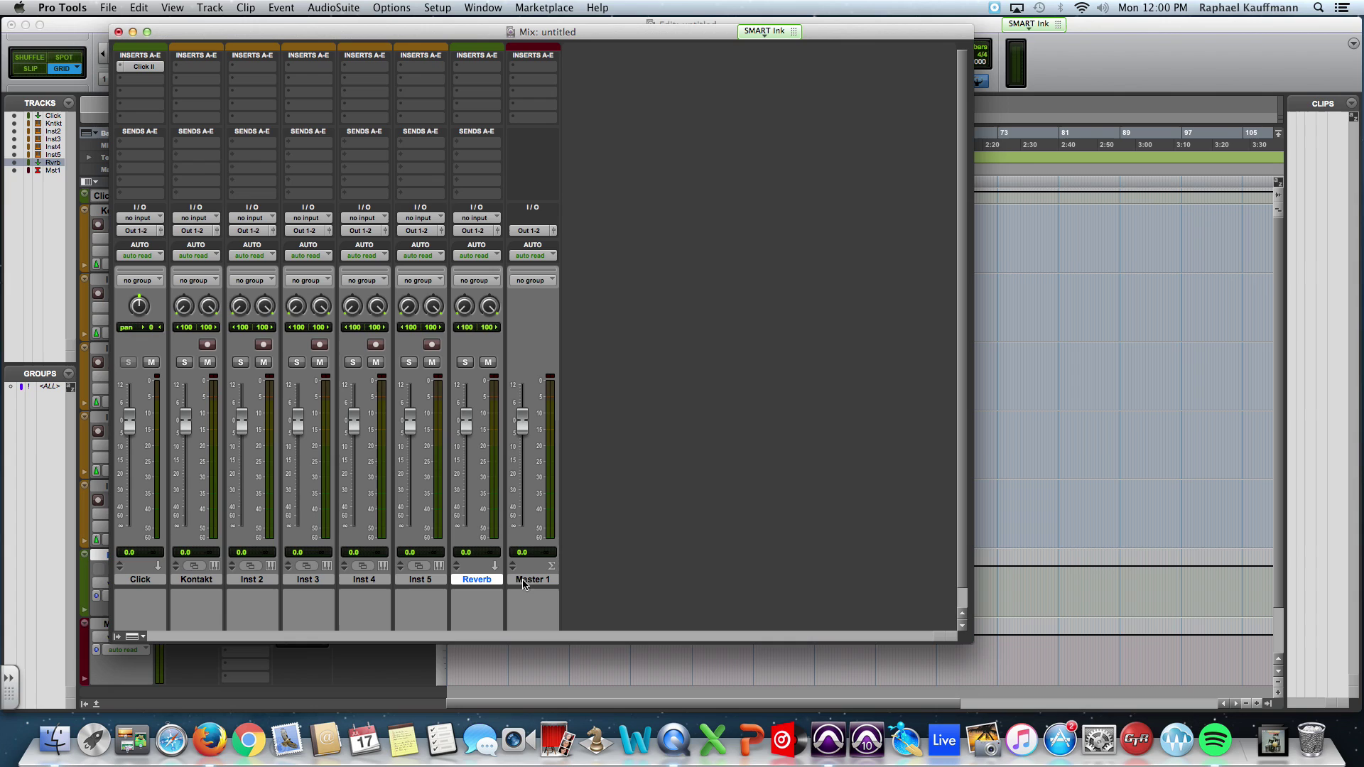
Route the Reverb track's input to the Reverb bus, then to Bus 3-4
{"action": "left_click", "coordinate": [485, 218]}
{"action": "mouse_move", "coordinate": [515, 249]}
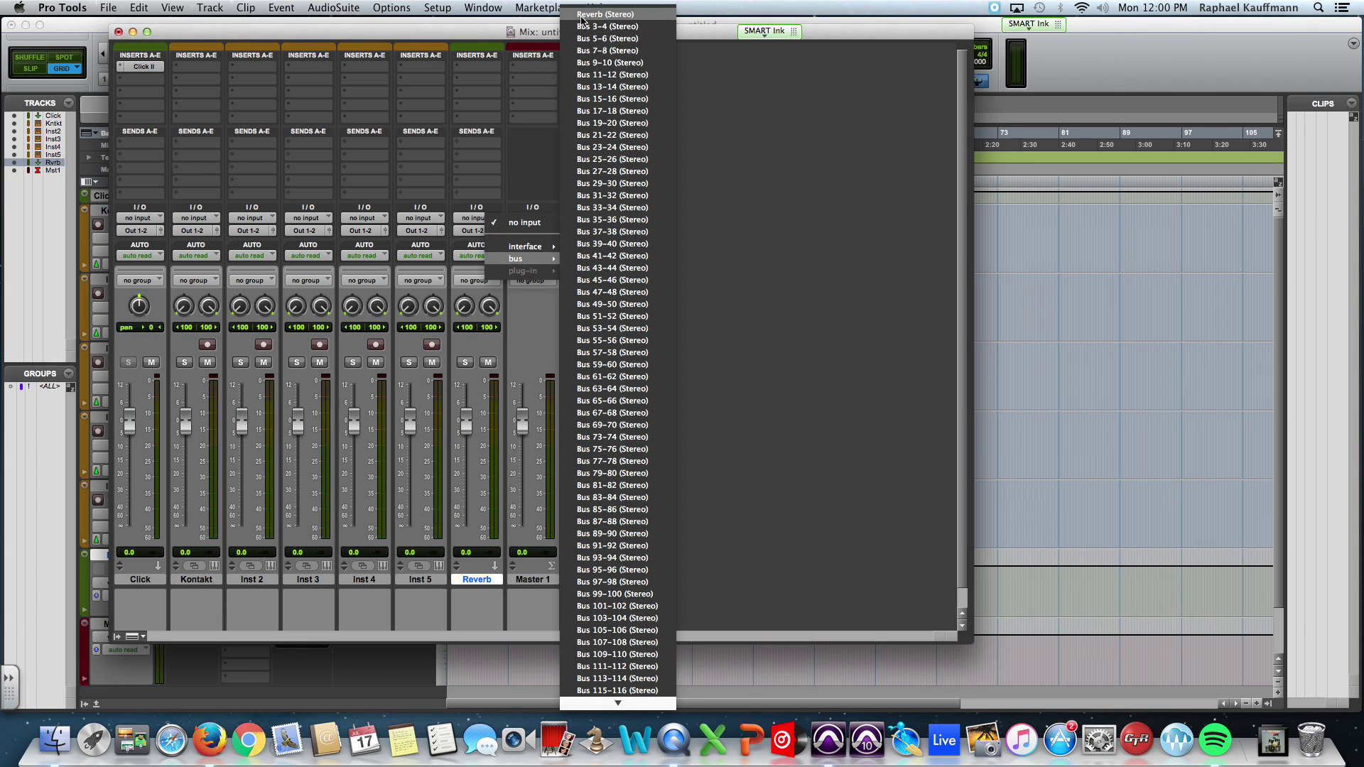
{"action": "left_click", "coordinate": [603, 14]}
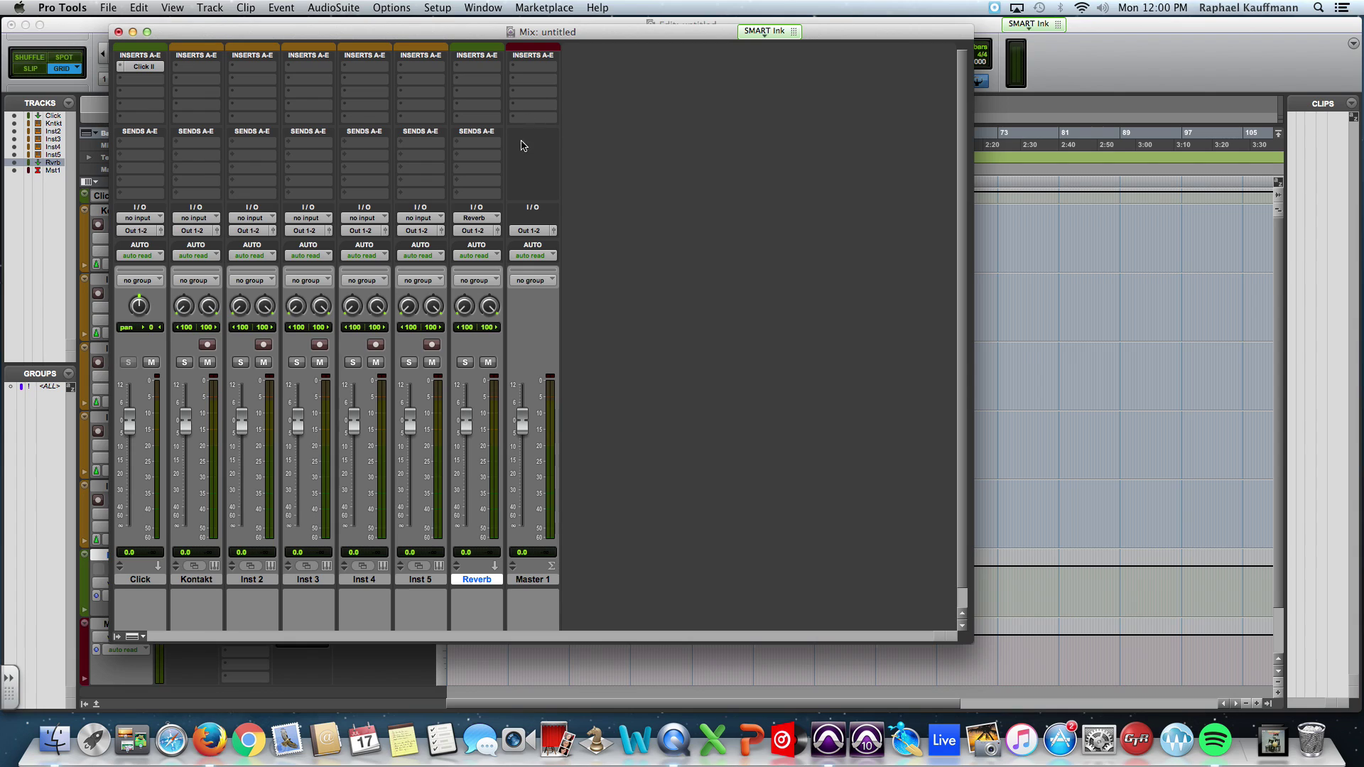
{"action": "left_click", "coordinate": [476, 218]}
{"action": "mouse_move", "coordinate": [514, 219]}
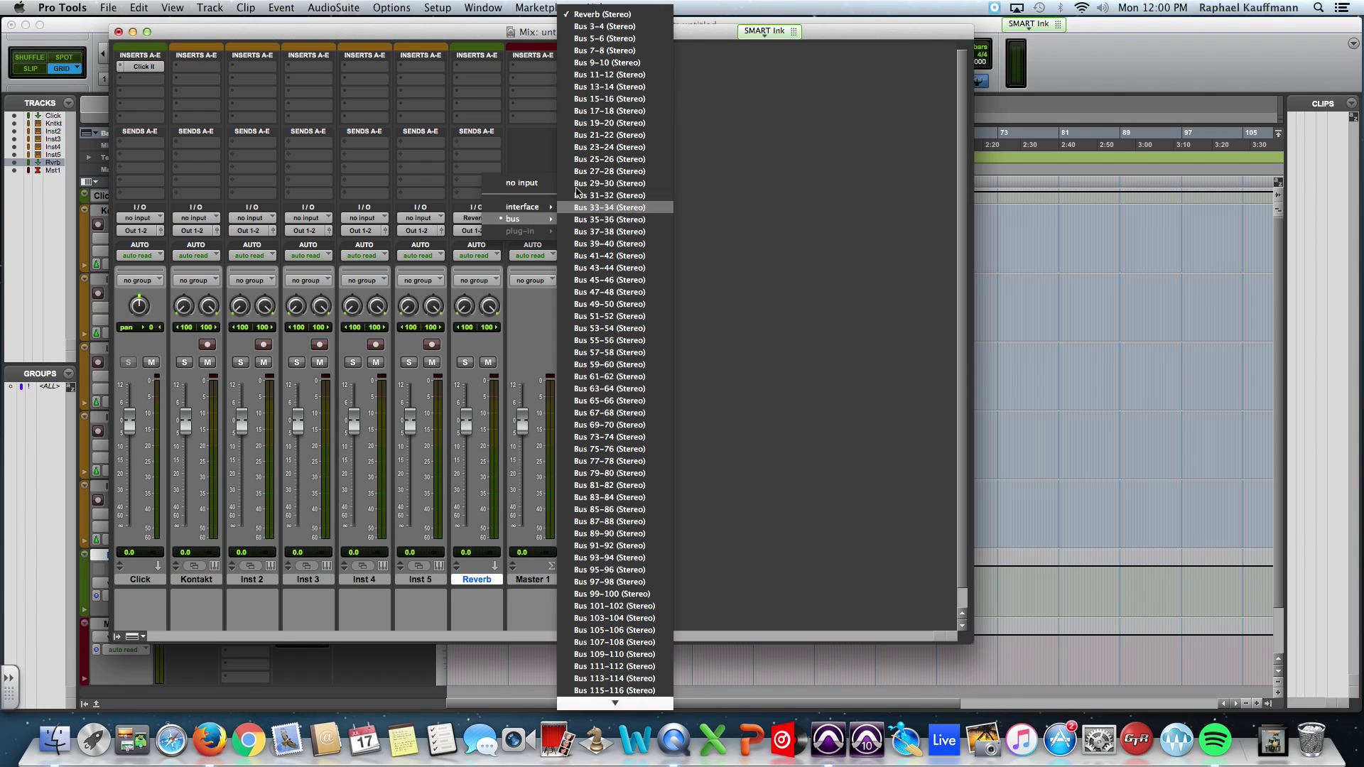
{"action": "left_click", "coordinate": [602, 26]}
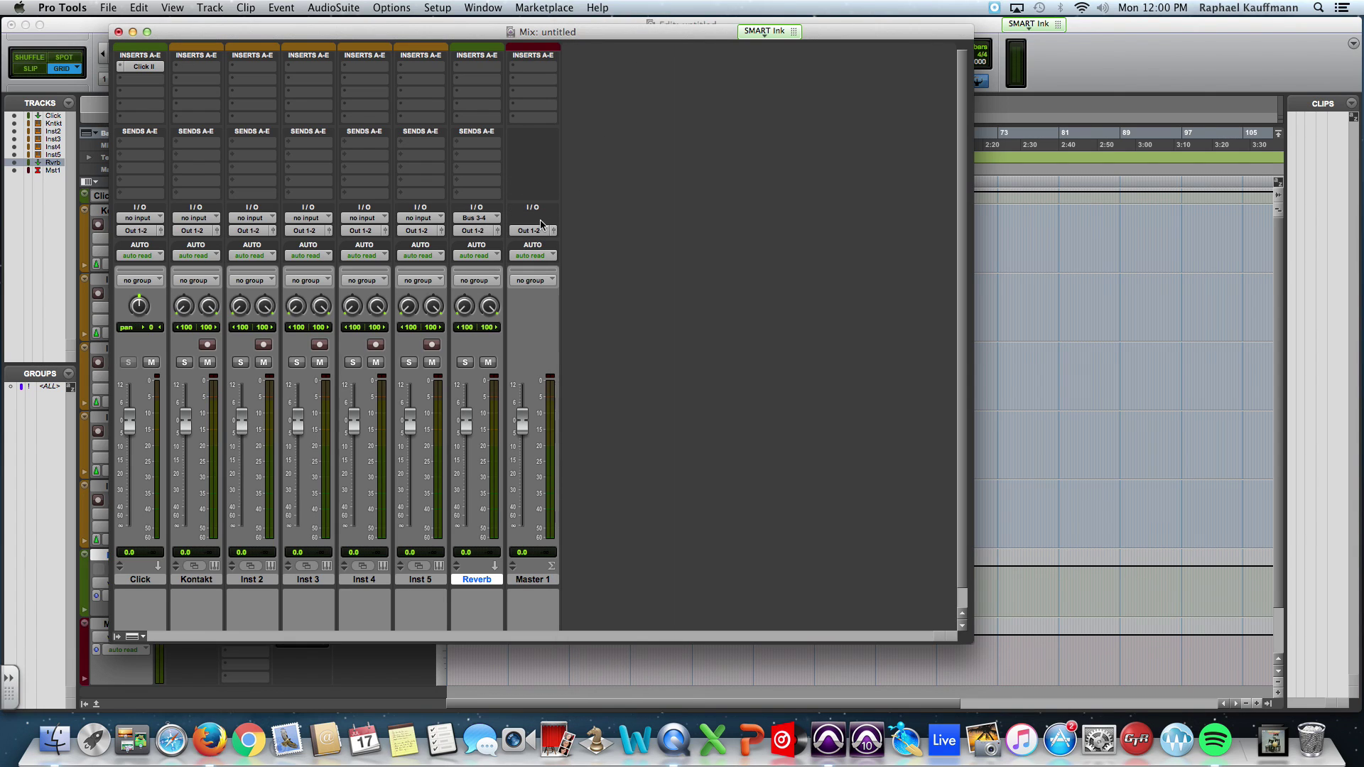
Abandon renaming the Bus 3-4 path and set the Reverb input back to the Reverb bus
{"action": "right_click", "coordinate": [483, 220]}
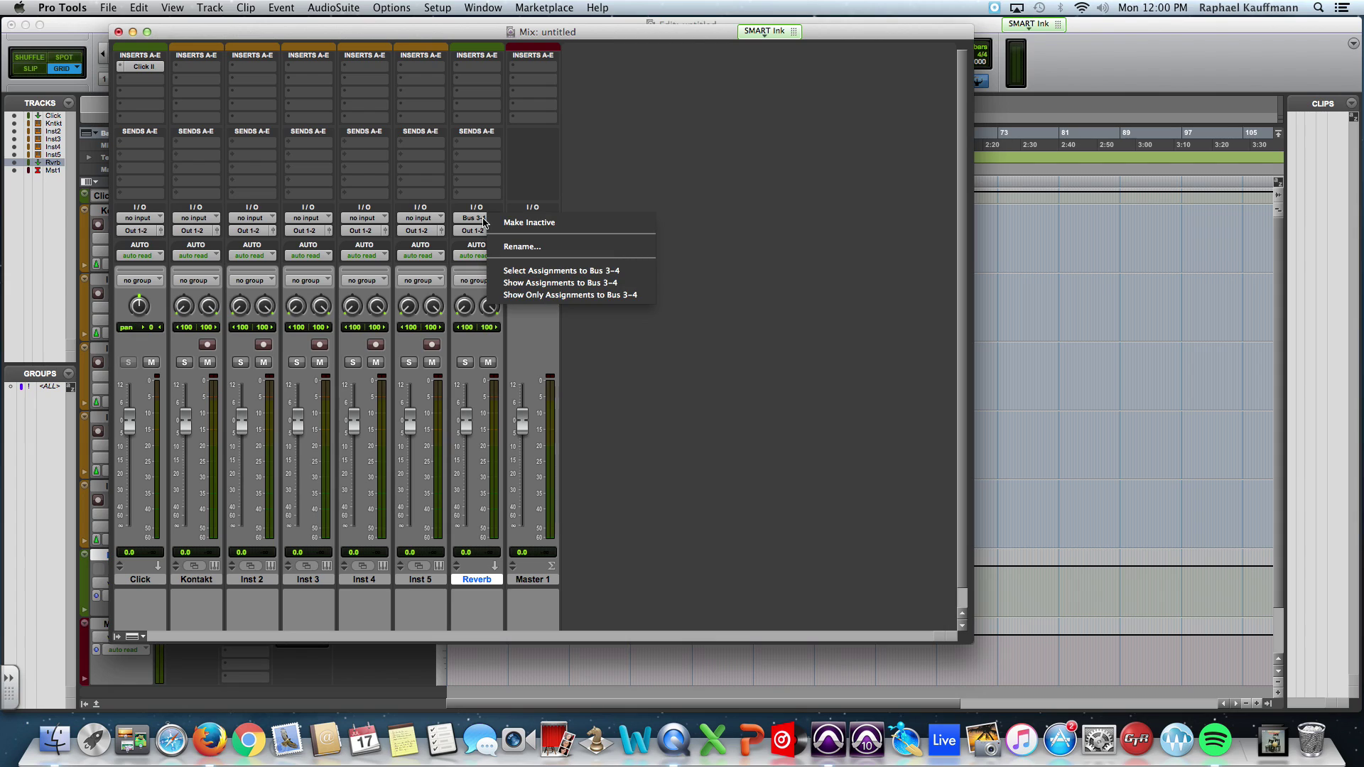
{"action": "left_click", "coordinate": [528, 247]}
{"action": "left_click", "coordinate": [709, 294]}
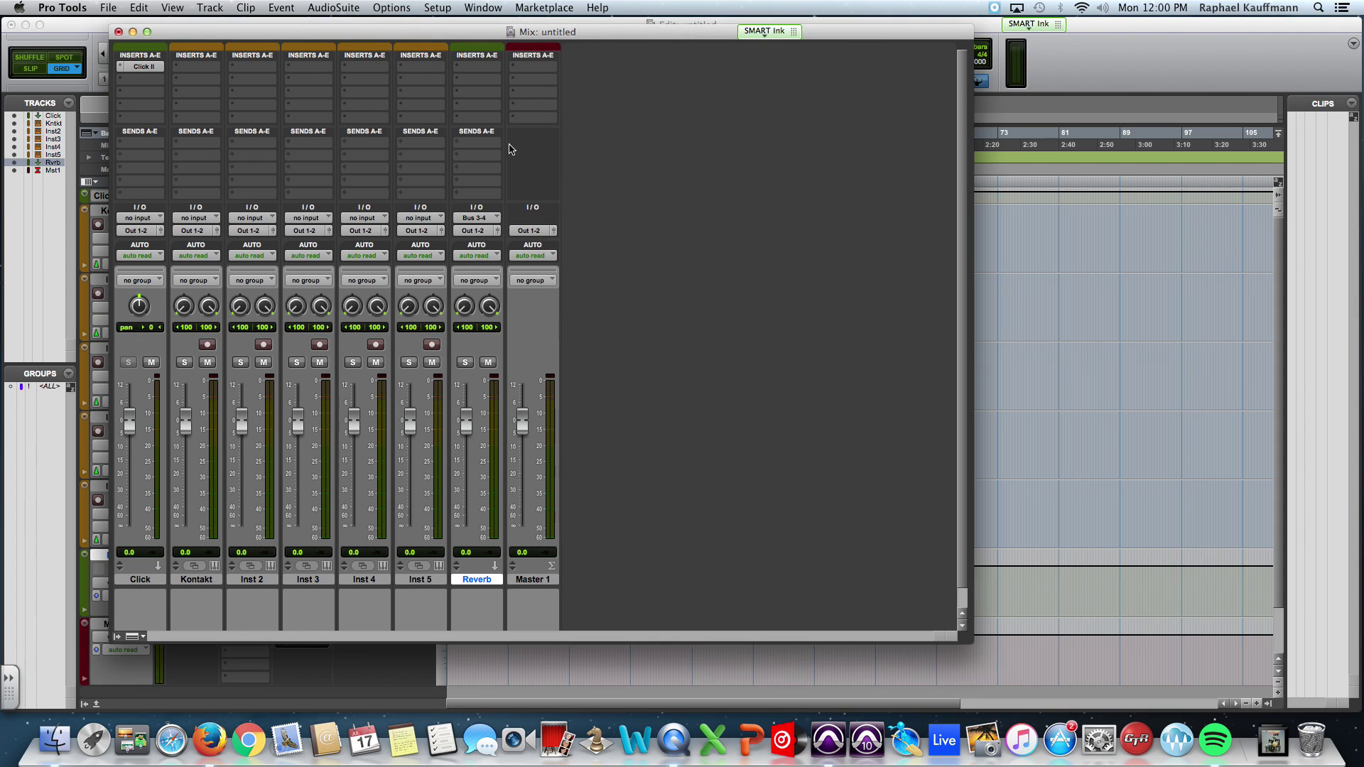
{"action": "left_click", "coordinate": [475, 217]}
{"action": "mouse_move", "coordinate": [518, 219]}
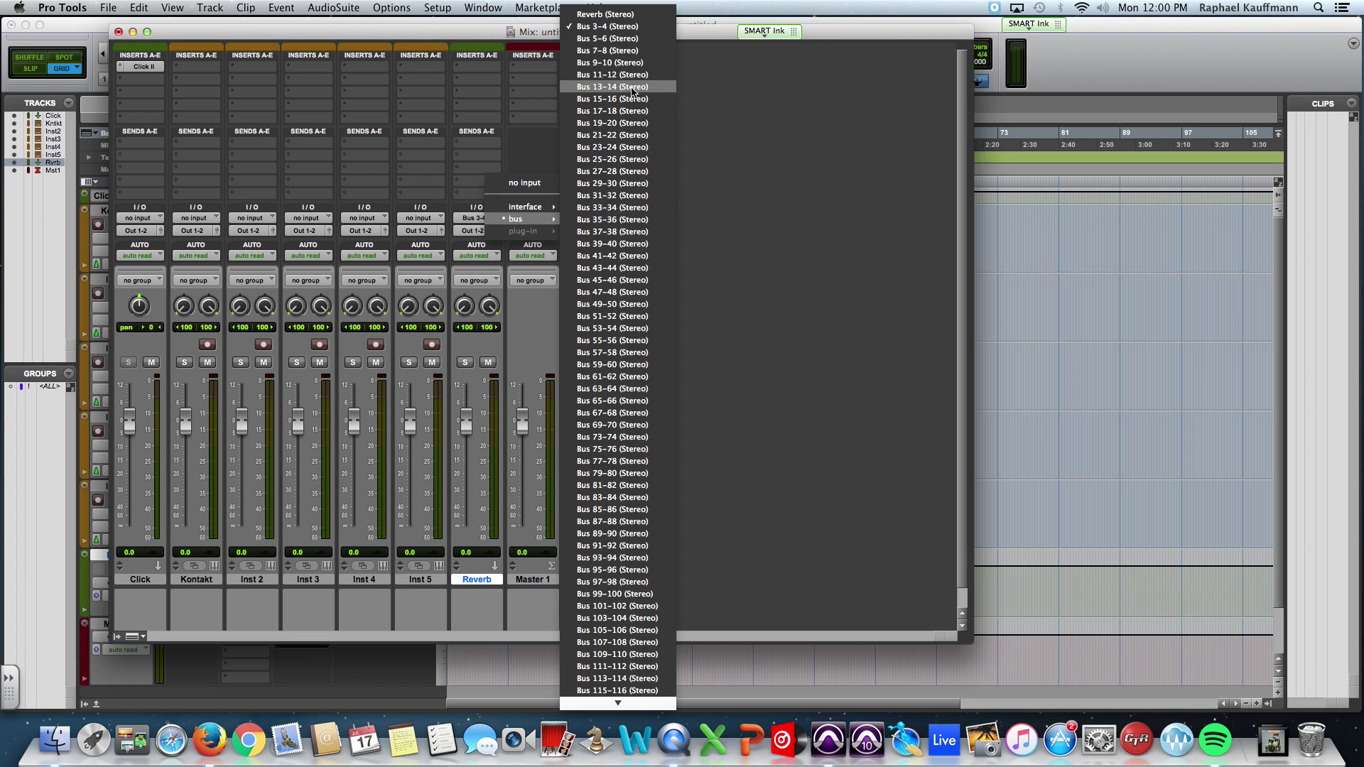
{"action": "left_click", "coordinate": [606, 14]}
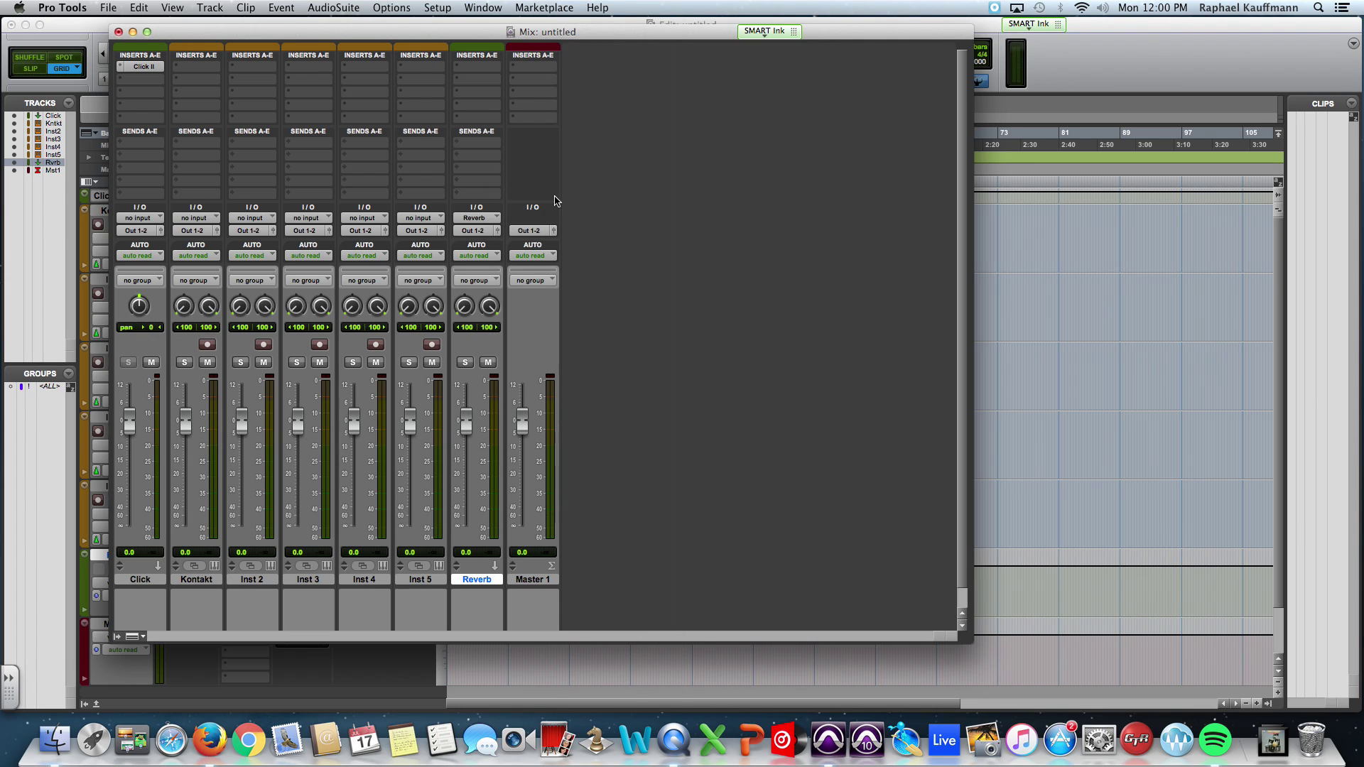
Insert the D-Verb plug-in on the Reverb aux track
{"action": "left_click", "coordinate": [467, 74]}
{"action": "mouse_move", "coordinate": [536, 95]}
{"action": "mouse_move", "coordinate": [654, 125]}
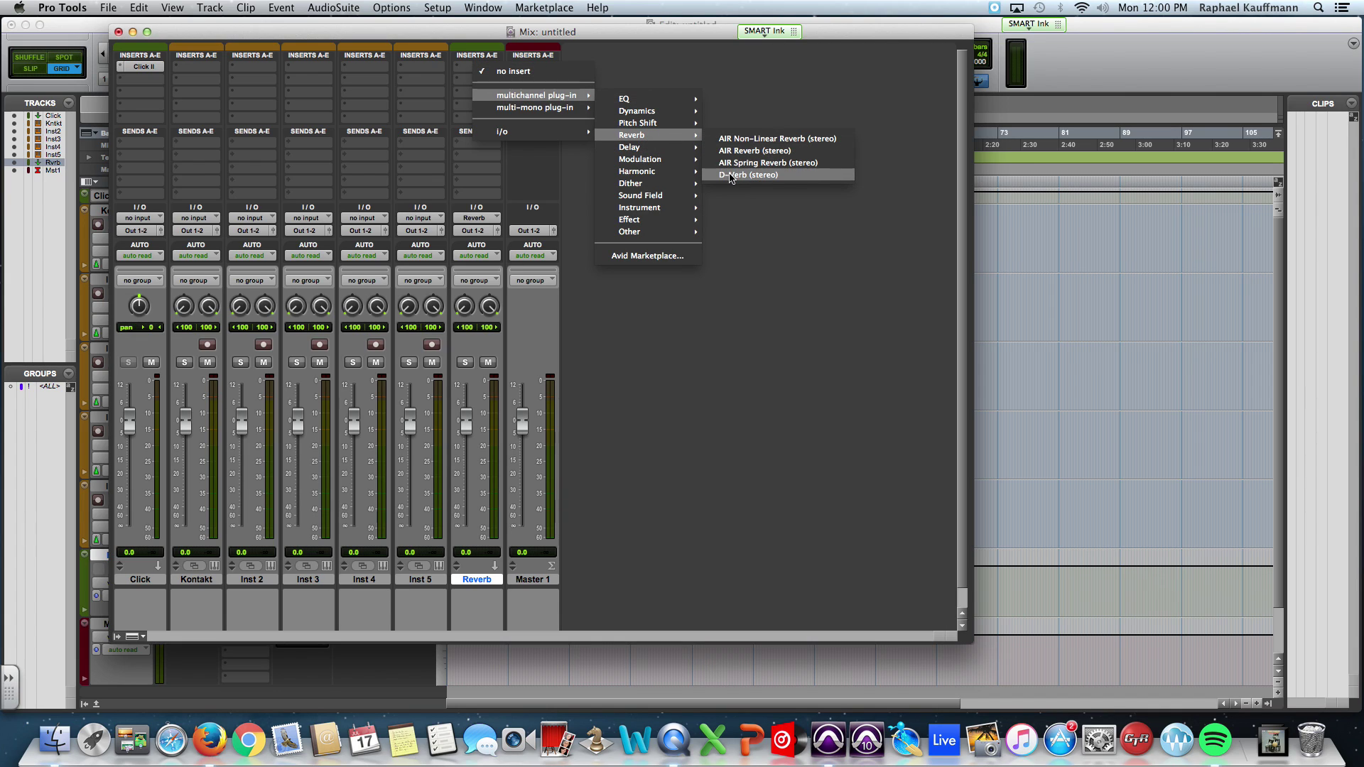
{"action": "left_click", "coordinate": [730, 177]}
{"action": "left_click", "coordinate": [536, 172]}
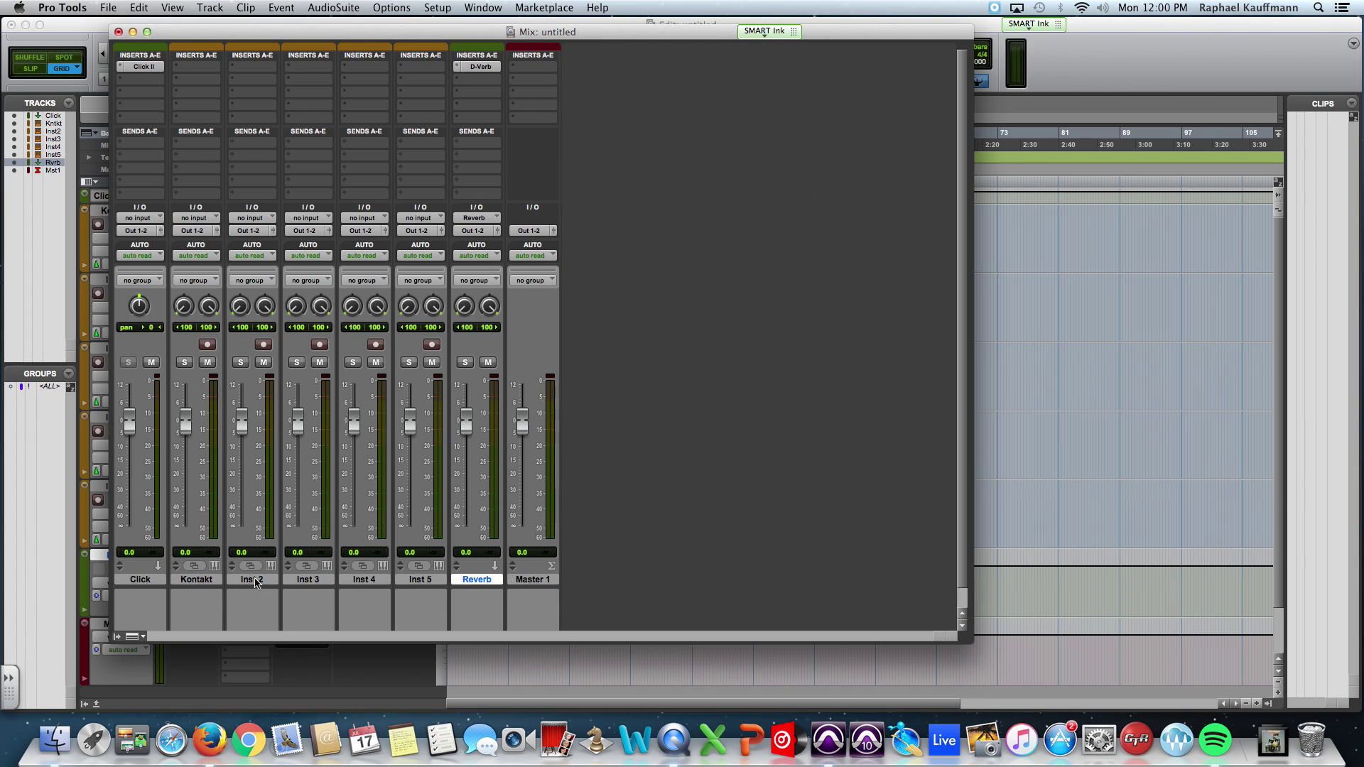
Insert Kontakt 5 on the Kontakt track and return to the Edit window
{"action": "left_click", "coordinate": [196, 69]}
{"action": "mouse_move", "coordinate": [263, 95]}
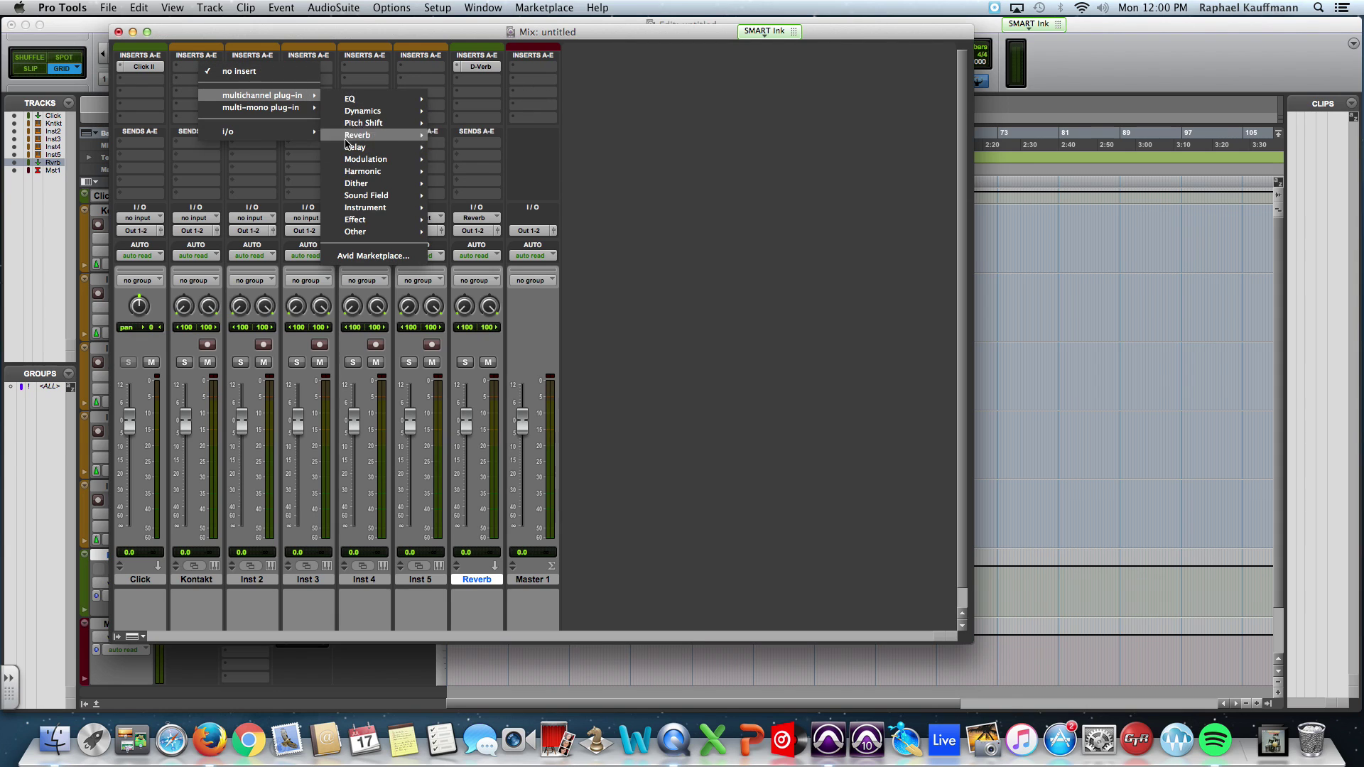
{"action": "mouse_move", "coordinate": [355, 208]}
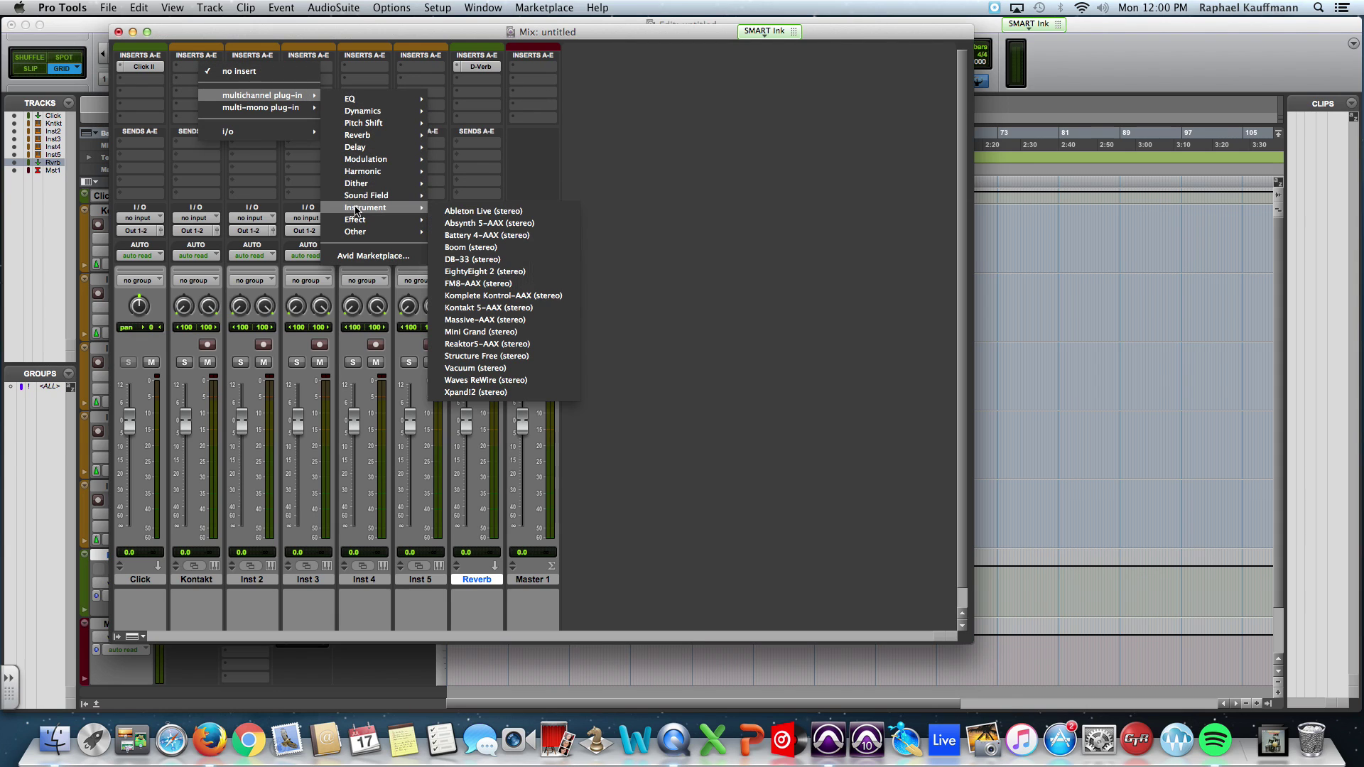
{"action": "left_click", "coordinate": [488, 307]}
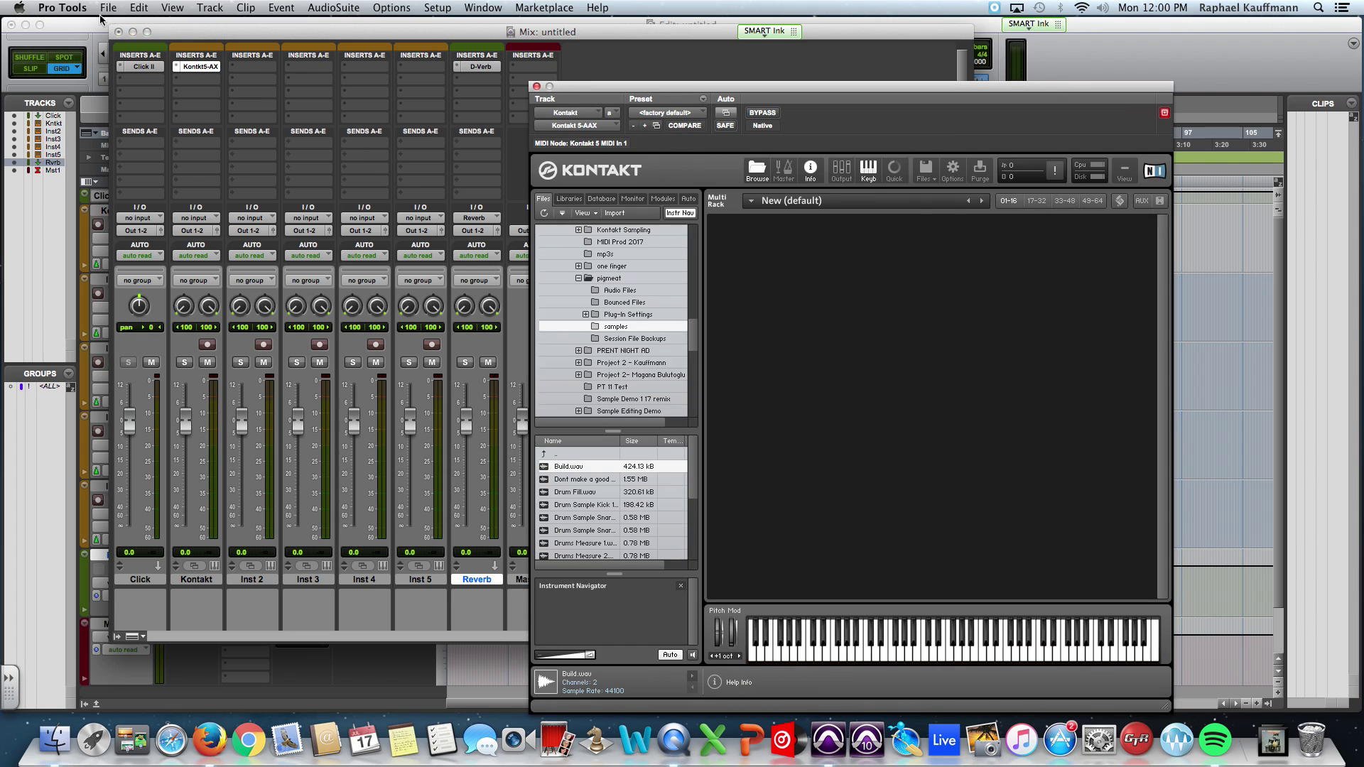
{"action": "left_click", "coordinate": [536, 86]}
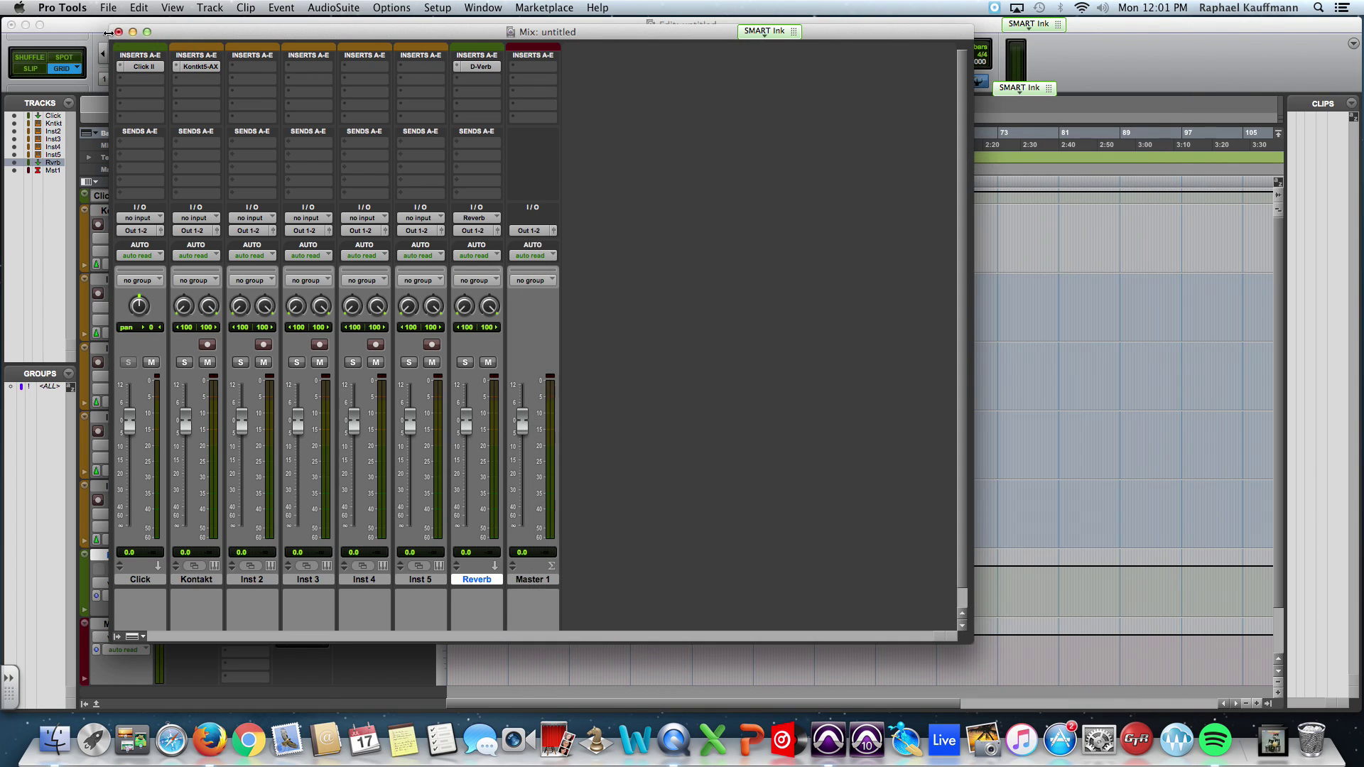
{"action": "key", "text": "super+equal"}
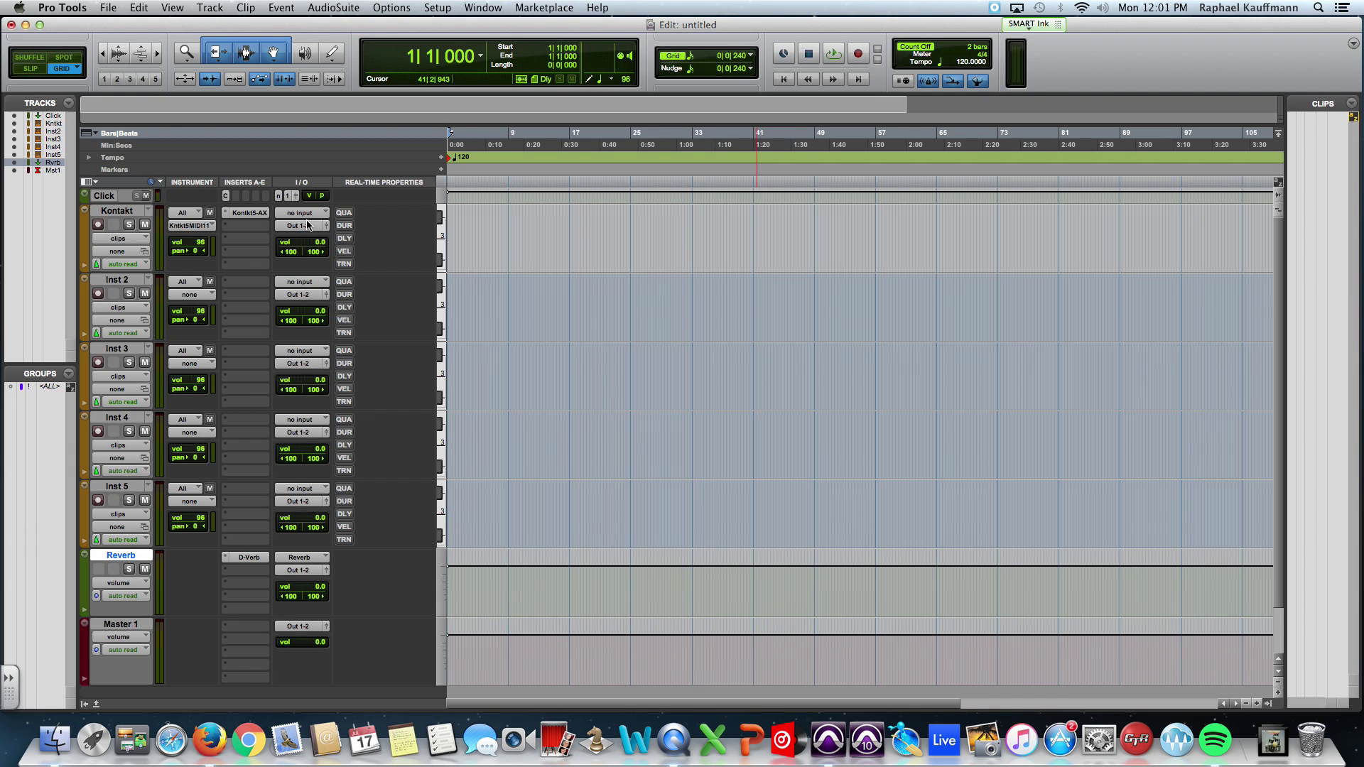
Set Inst 2 to Kontakt MIDI channel 2 and audio input Kontakt st.2
{"action": "left_click", "coordinate": [191, 295]}
{"action": "mouse_move", "coordinate": [270, 308]}
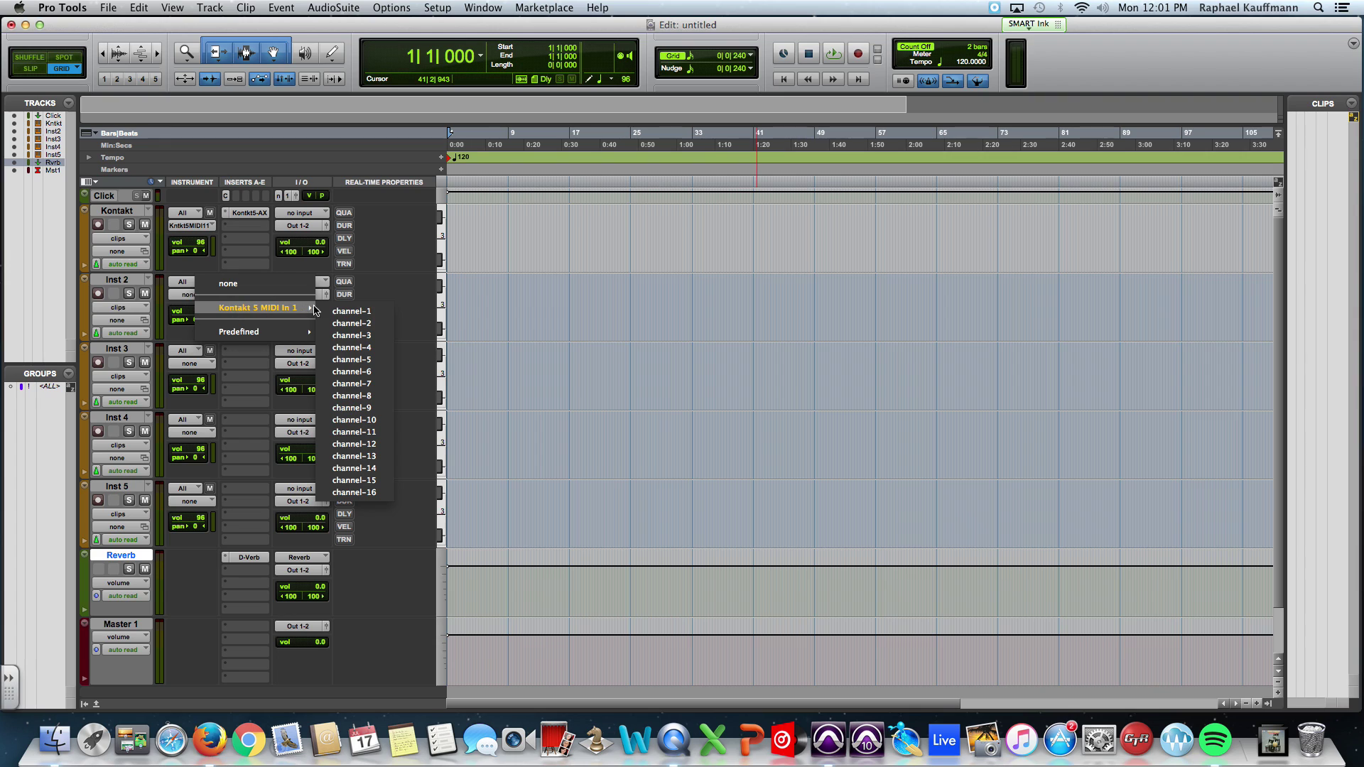
{"action": "left_click", "coordinate": [343, 324]}
{"action": "left_click", "coordinate": [301, 283]}
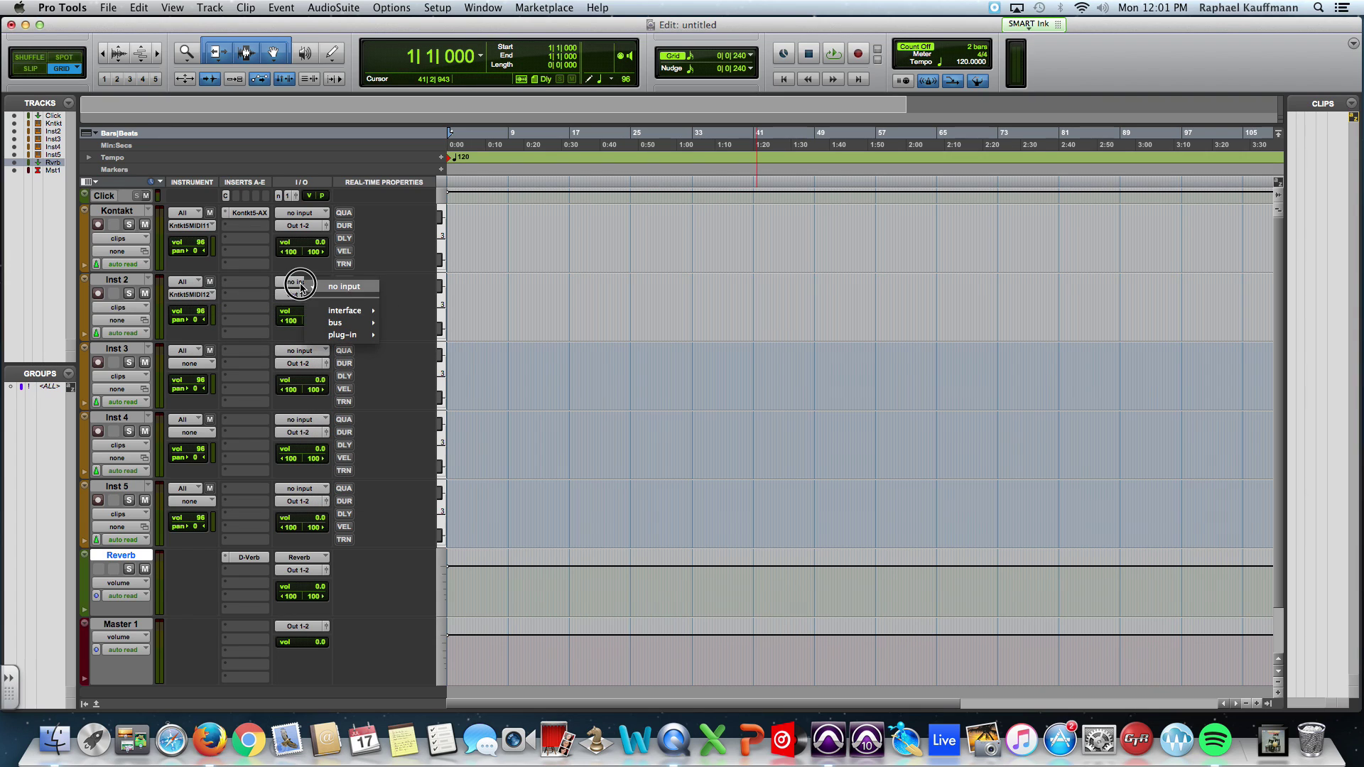
{"action": "mouse_move", "coordinate": [352, 335]}
{"action": "mouse_move", "coordinate": [439, 346]}
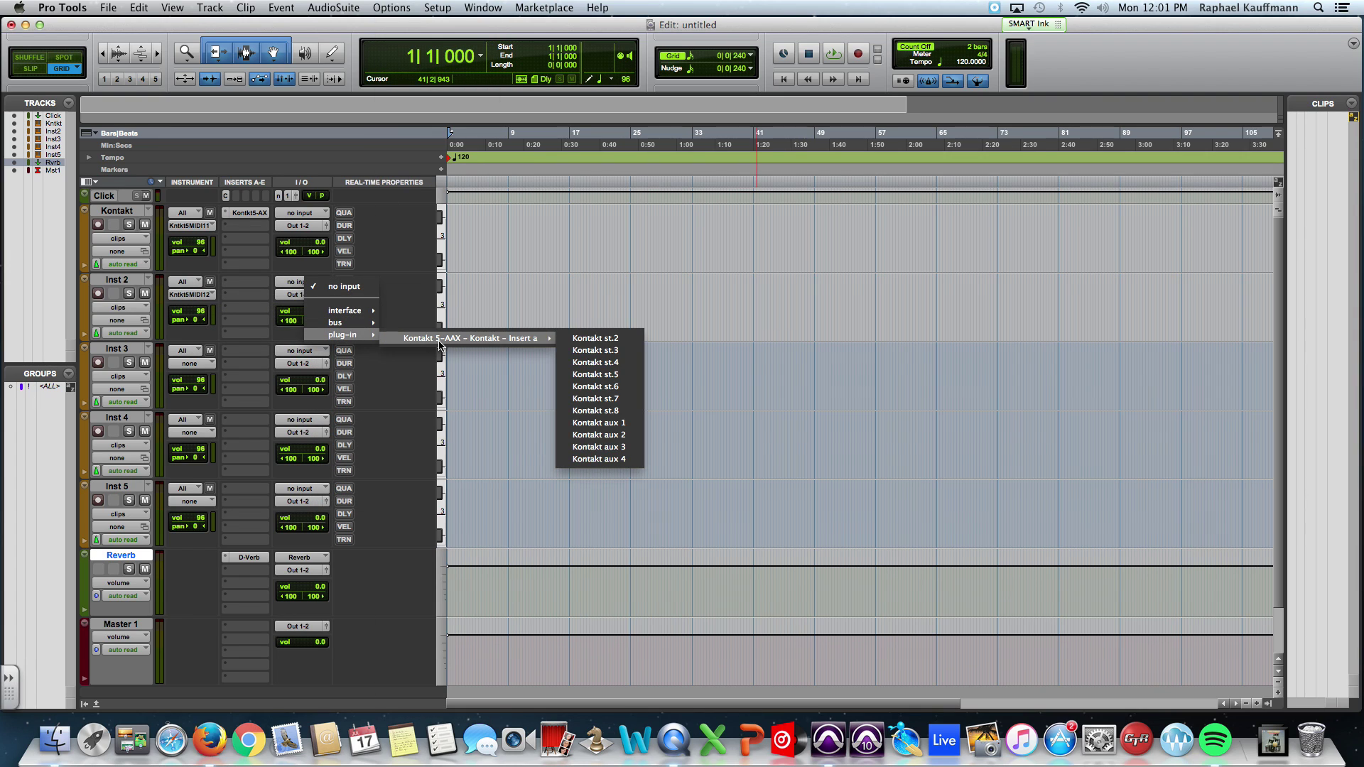
{"action": "left_click", "coordinate": [599, 338]}
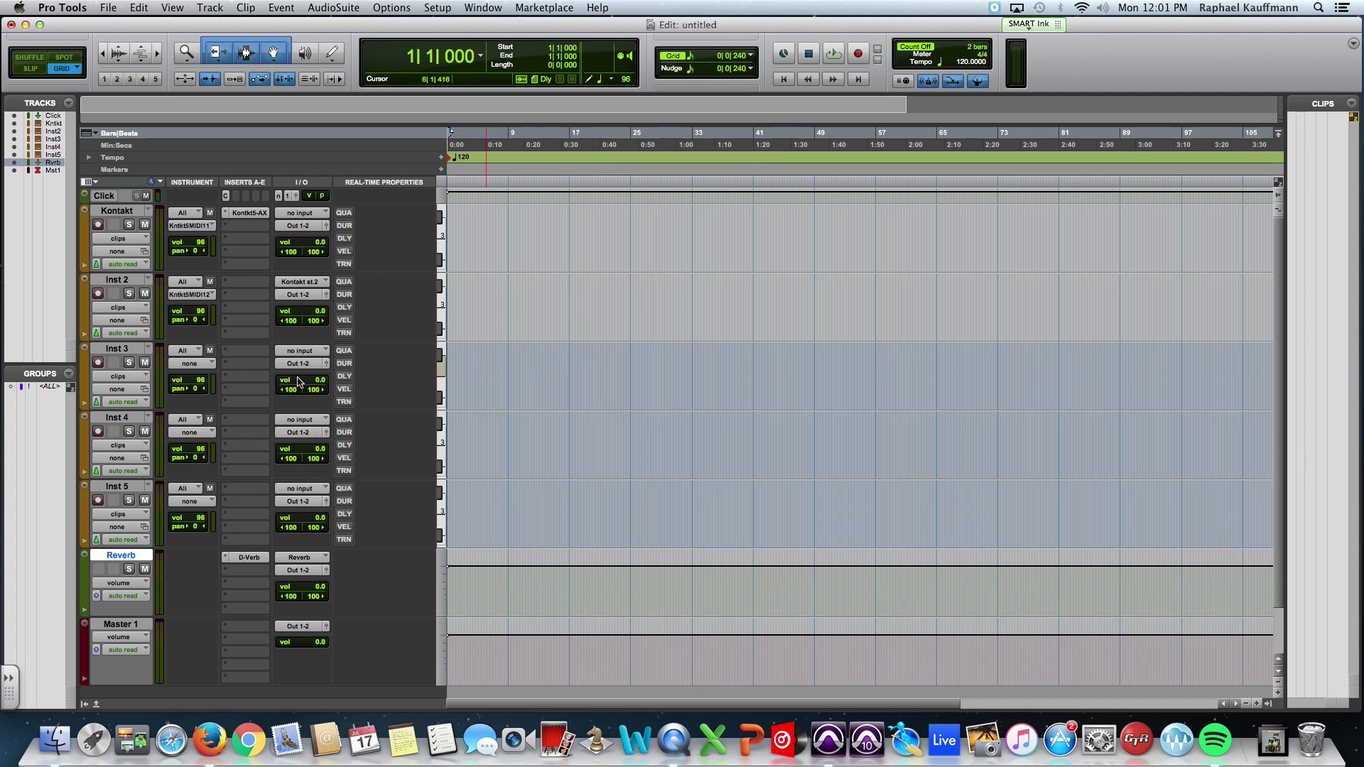
Set Inst 3 to Kontakt MIDI channel 3 and audio input Kontakt st.3
{"action": "left_click", "coordinate": [192, 364]}
{"action": "mouse_move", "coordinate": [241, 377]}
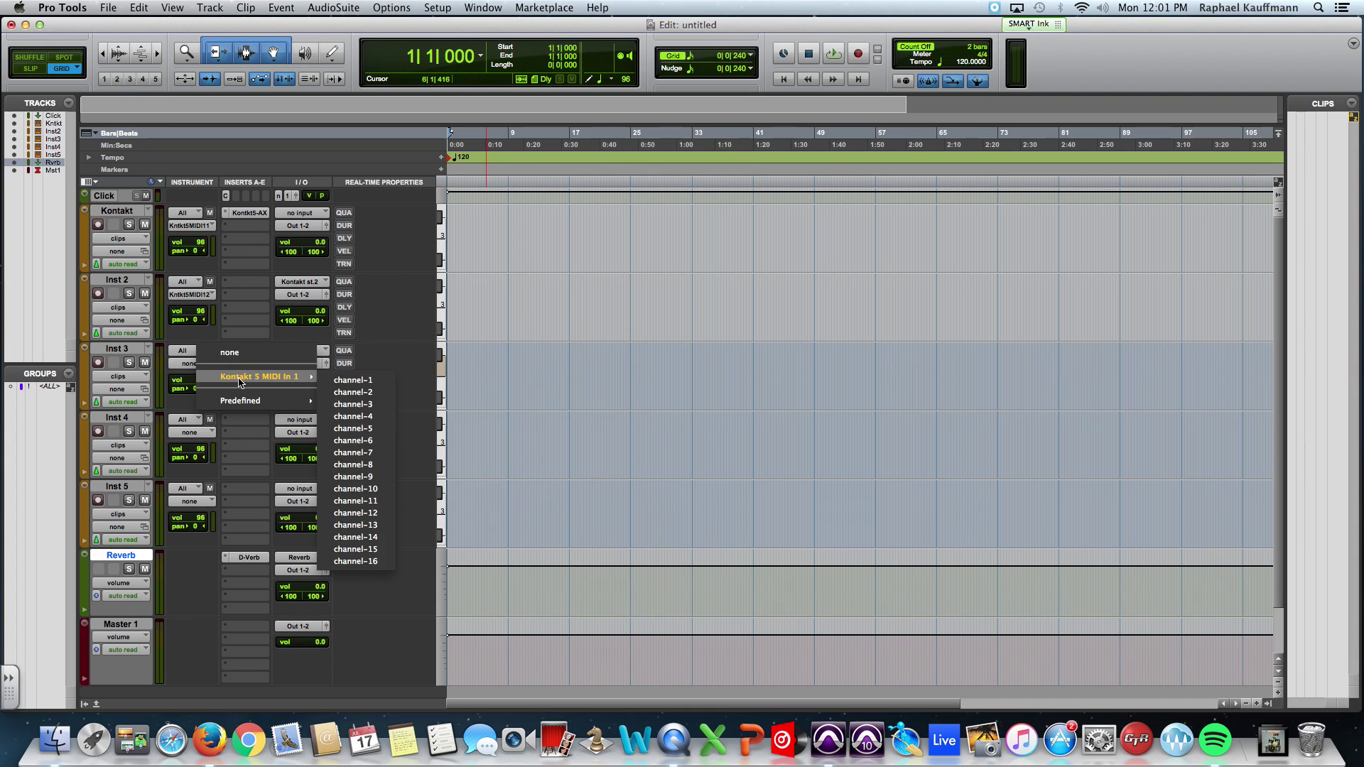
{"action": "left_click", "coordinate": [344, 402]}
{"action": "left_click", "coordinate": [299, 351]}
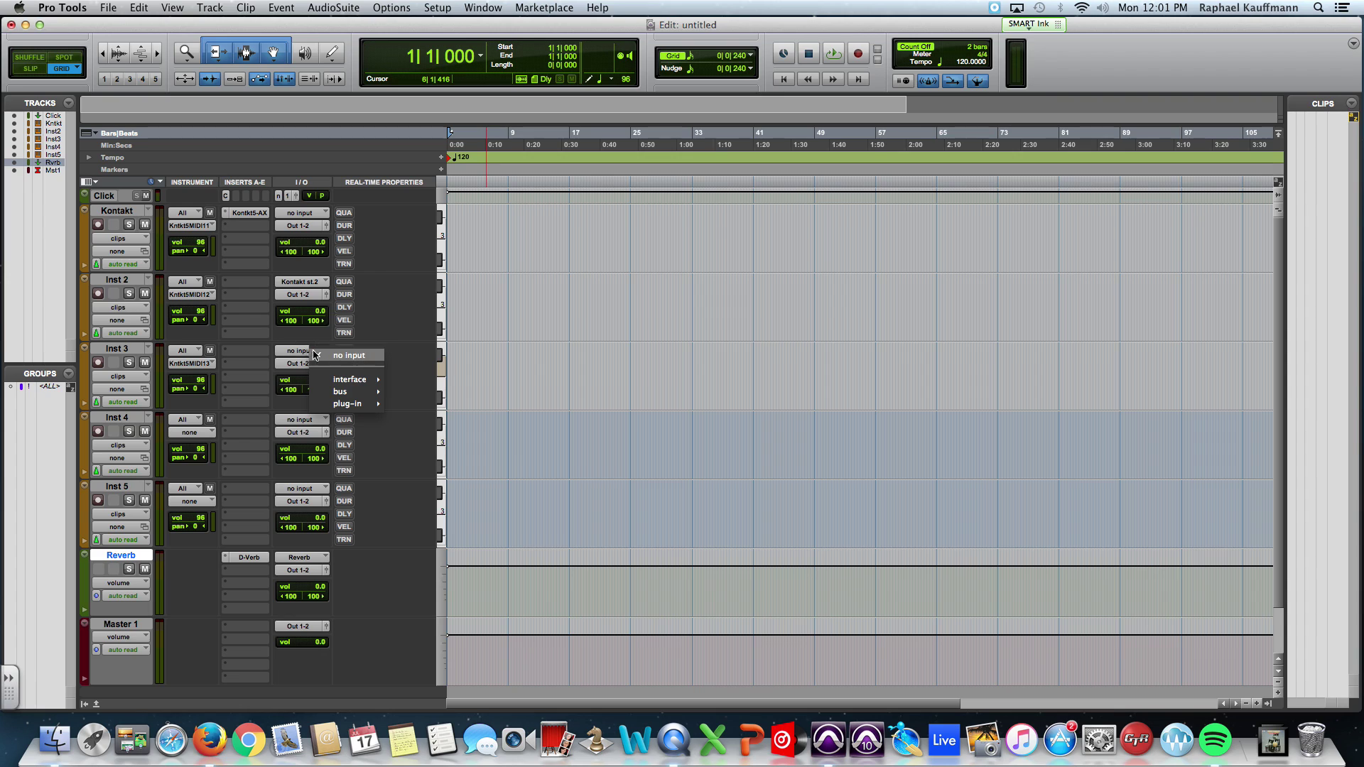
{"action": "mouse_move", "coordinate": [355, 404]}
{"action": "mouse_move", "coordinate": [435, 407]}
{"action": "left_click", "coordinate": [572, 419]}
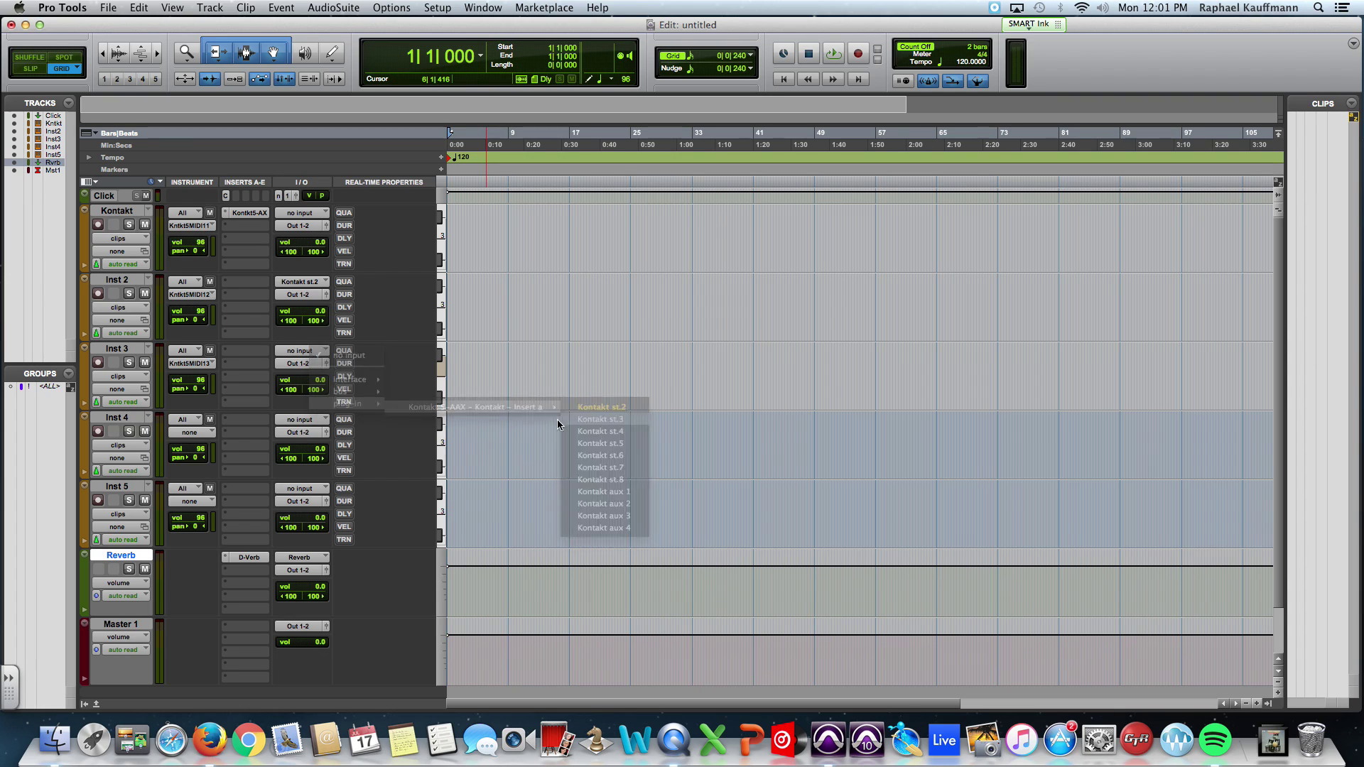
Set Inst 4 to Kontakt MIDI channel 4 and audio input Kontakt st.4
{"action": "left_click", "coordinate": [213, 436]}
{"action": "mouse_move", "coordinate": [256, 446]}
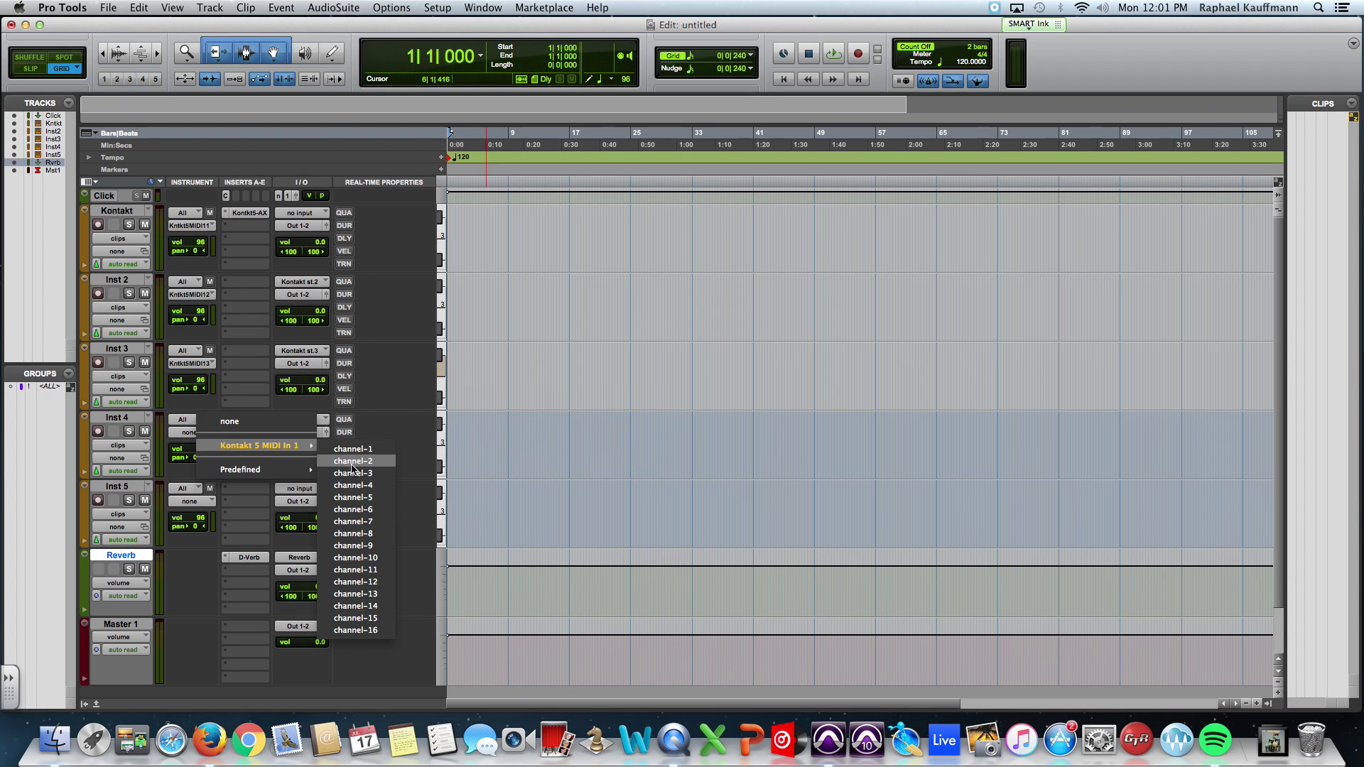
{"action": "left_click", "coordinate": [355, 485]}
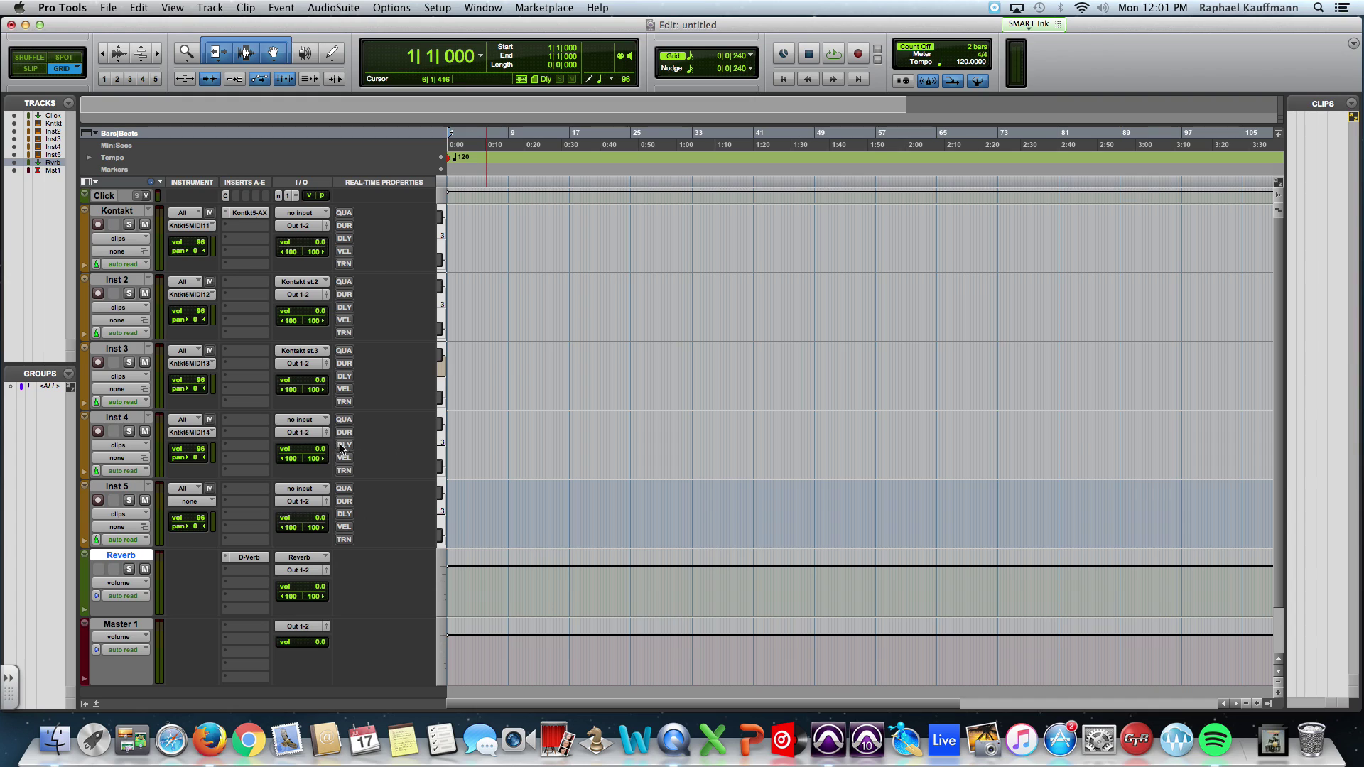
{"action": "left_click", "coordinate": [301, 420]}
{"action": "mouse_move", "coordinate": [352, 473]}
{"action": "mouse_move", "coordinate": [527, 483]}
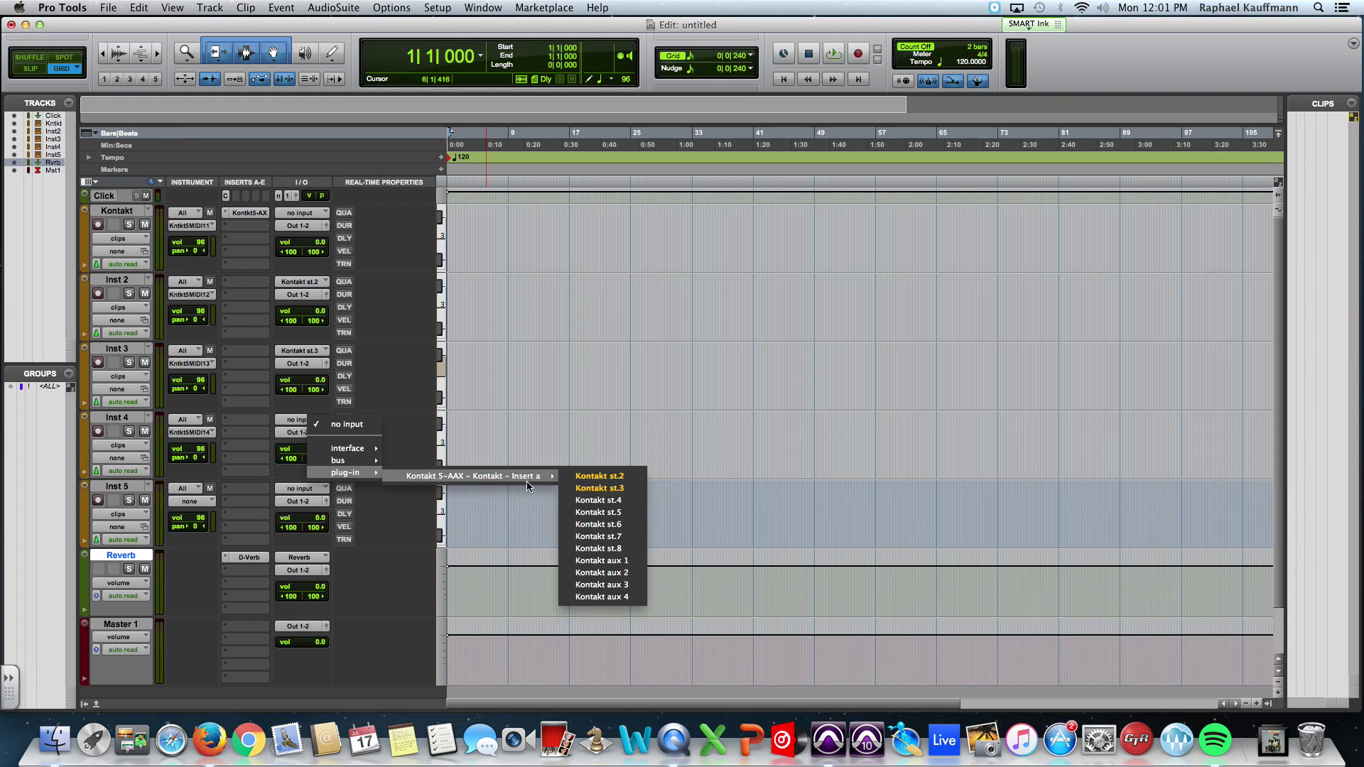
{"action": "left_click", "coordinate": [581, 500]}
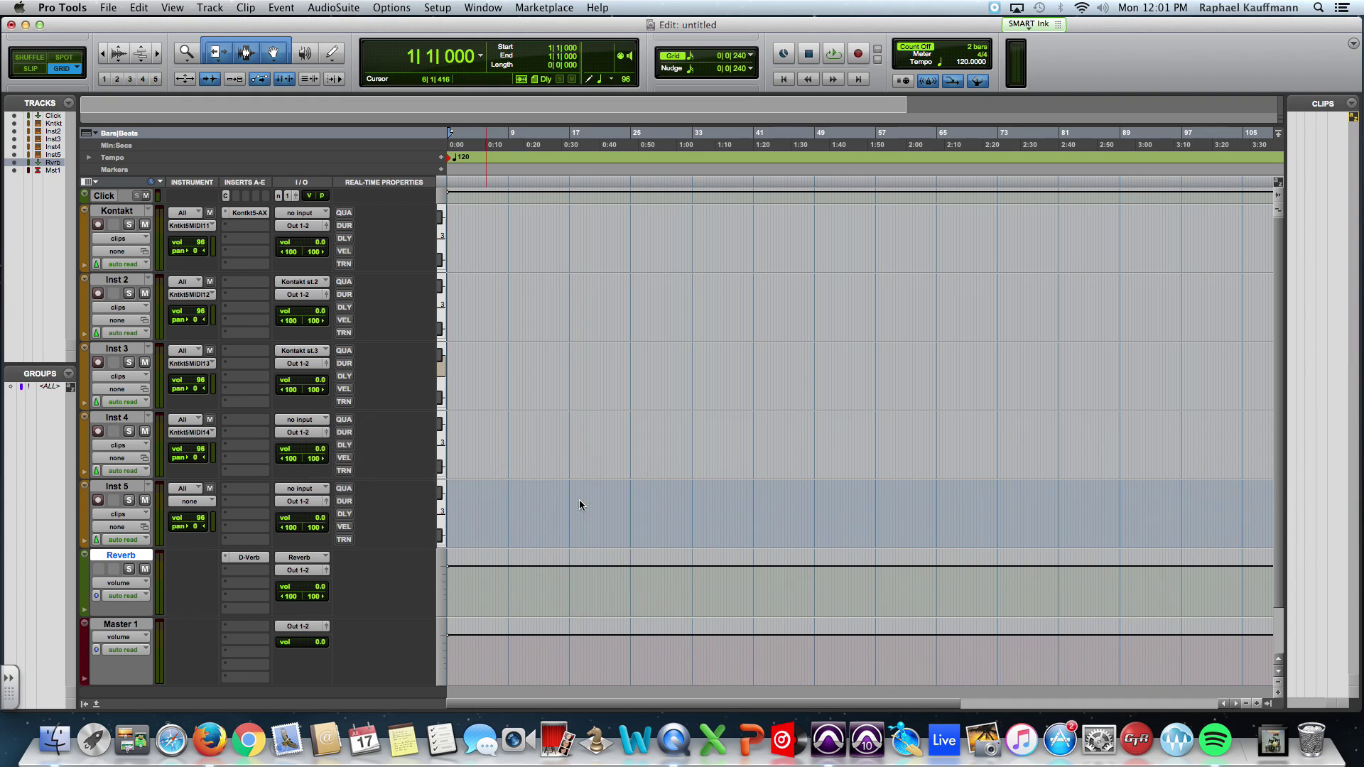
Set Inst 5 to Kontakt MIDI channel 5 and audio input Kontakt st.5
{"action": "left_click", "coordinate": [199, 502]}
{"action": "mouse_move", "coordinate": [291, 514]}
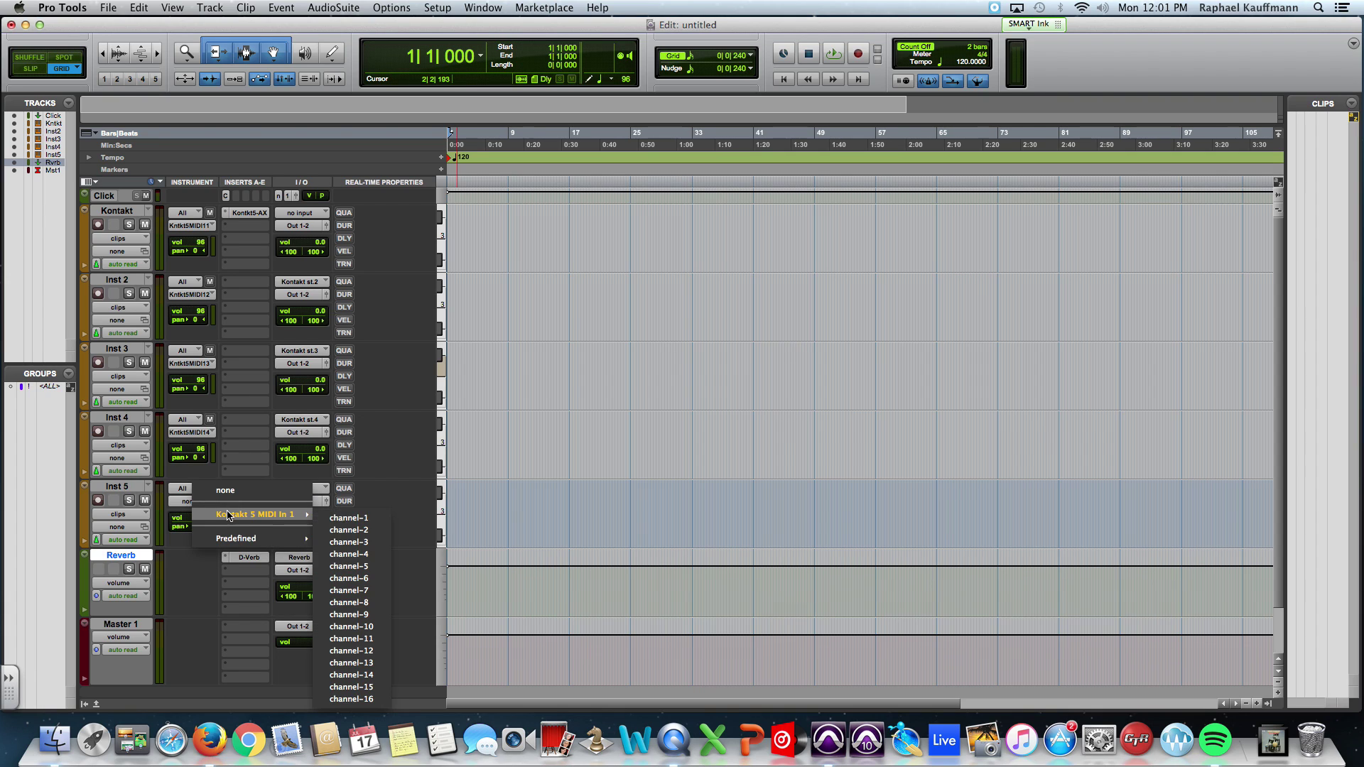
{"action": "left_click", "coordinate": [355, 567]}
{"action": "left_click", "coordinate": [301, 489]}
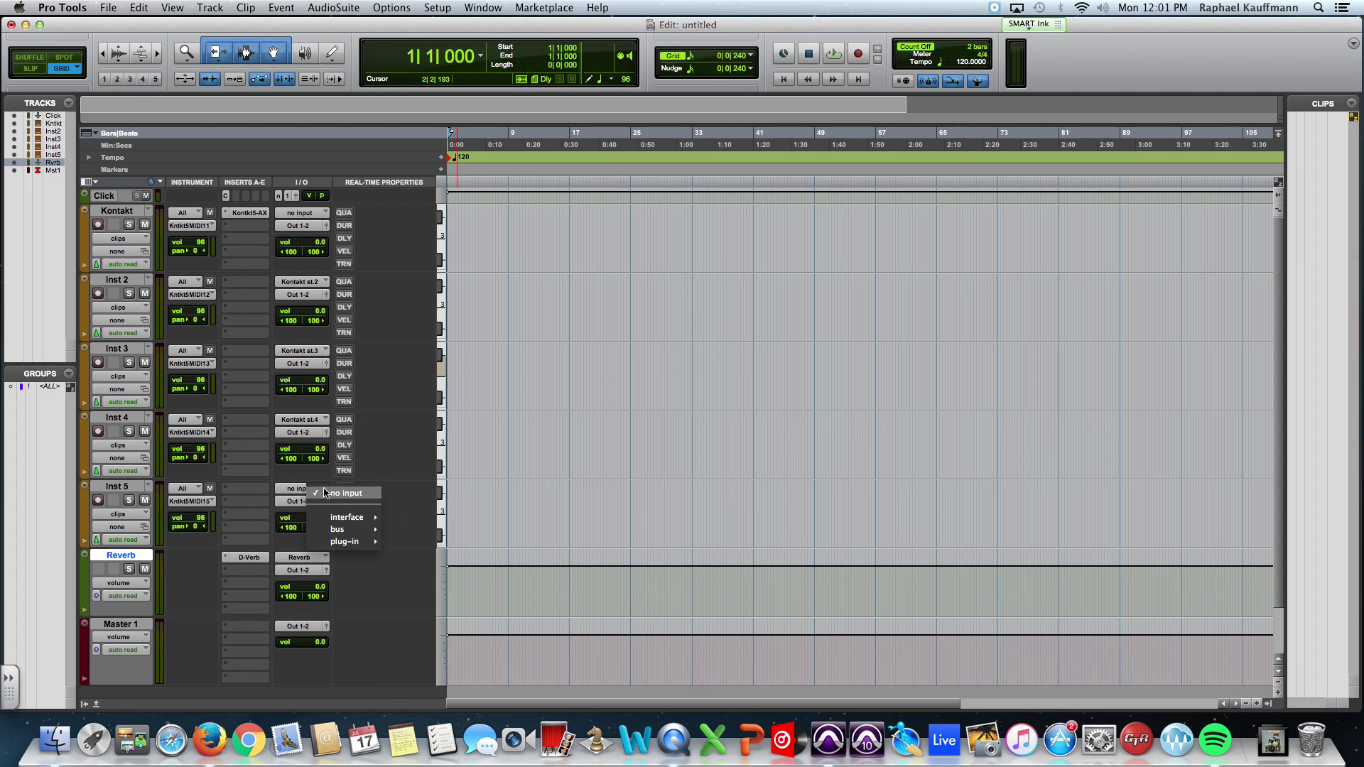
{"action": "mouse_move", "coordinate": [344, 542]}
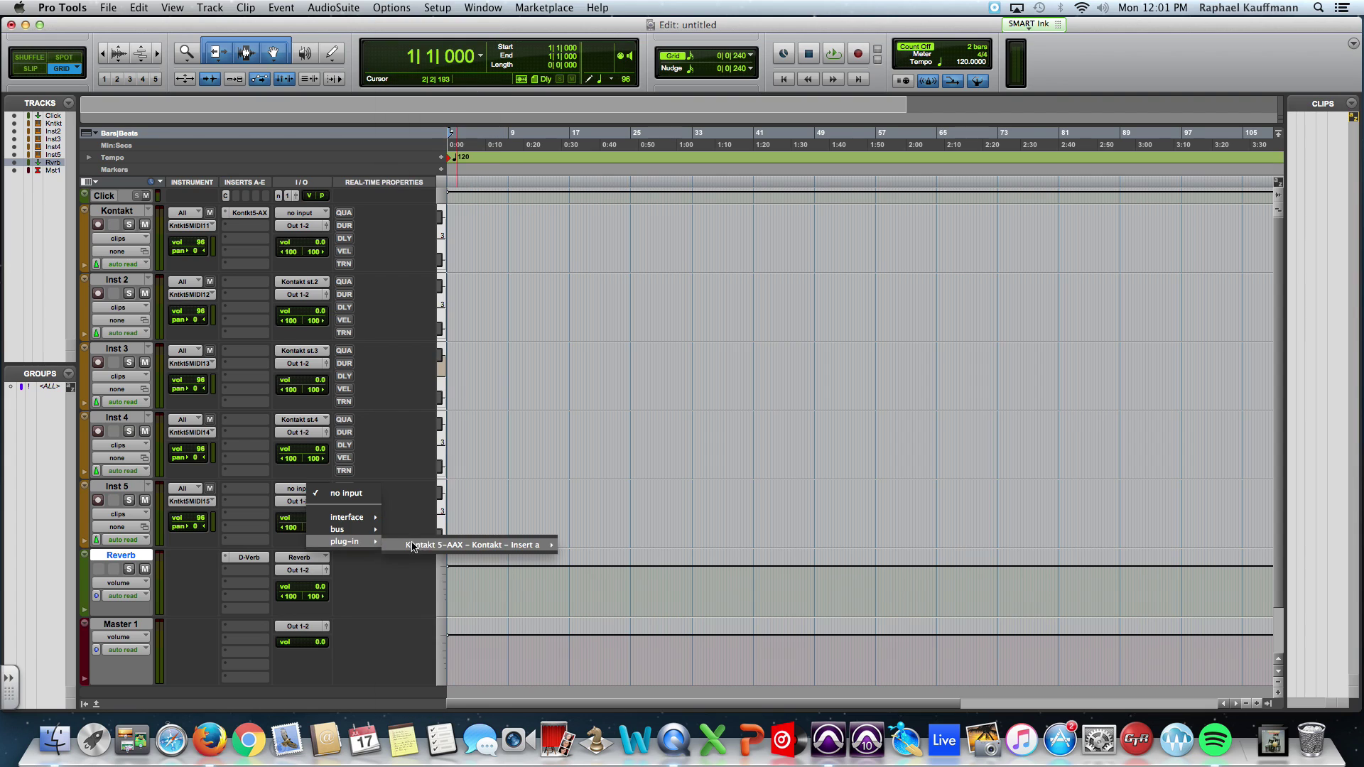
{"action": "mouse_move", "coordinate": [426, 545]}
{"action": "left_click", "coordinate": [600, 582]}
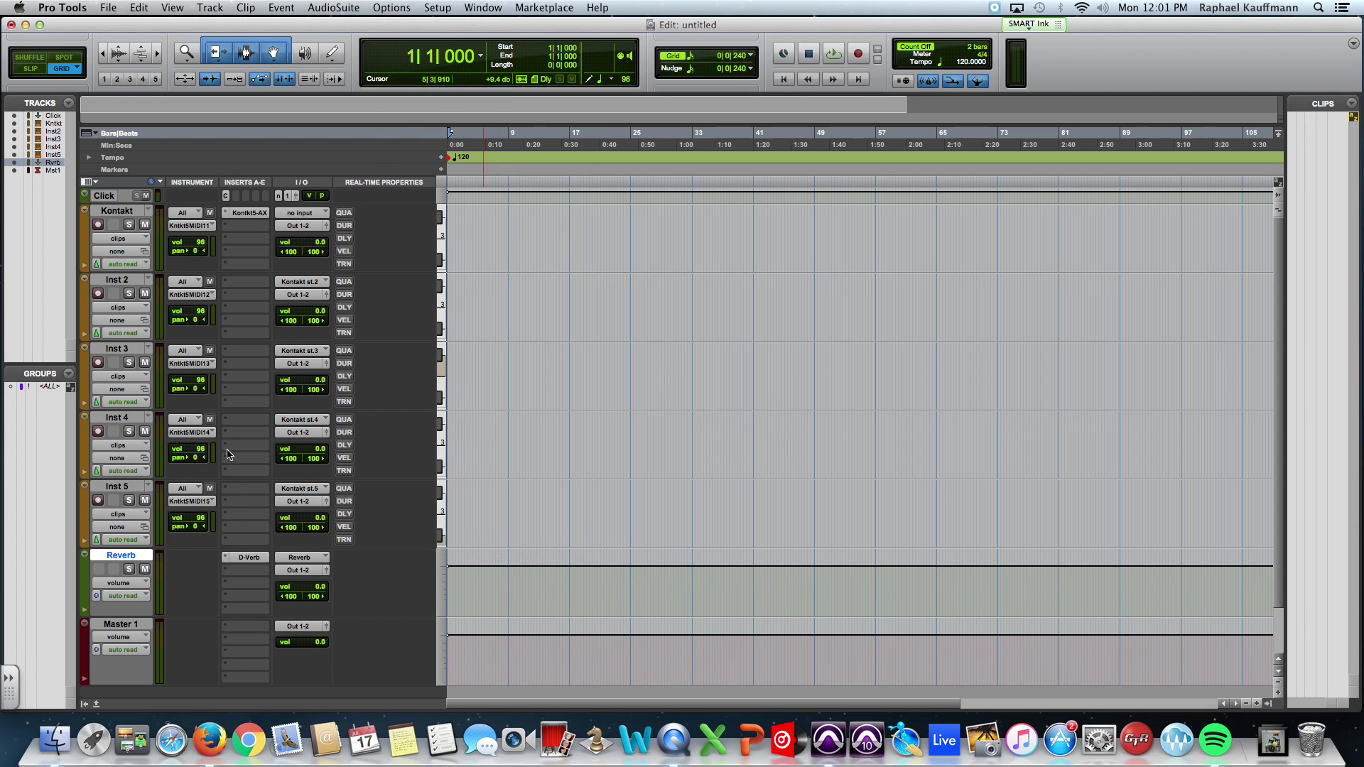
Rename Inst 2 to KontaktOut2, copying the 'Kontakt Out' part of the name
{"action": "double_click", "coordinate": [133, 283]}
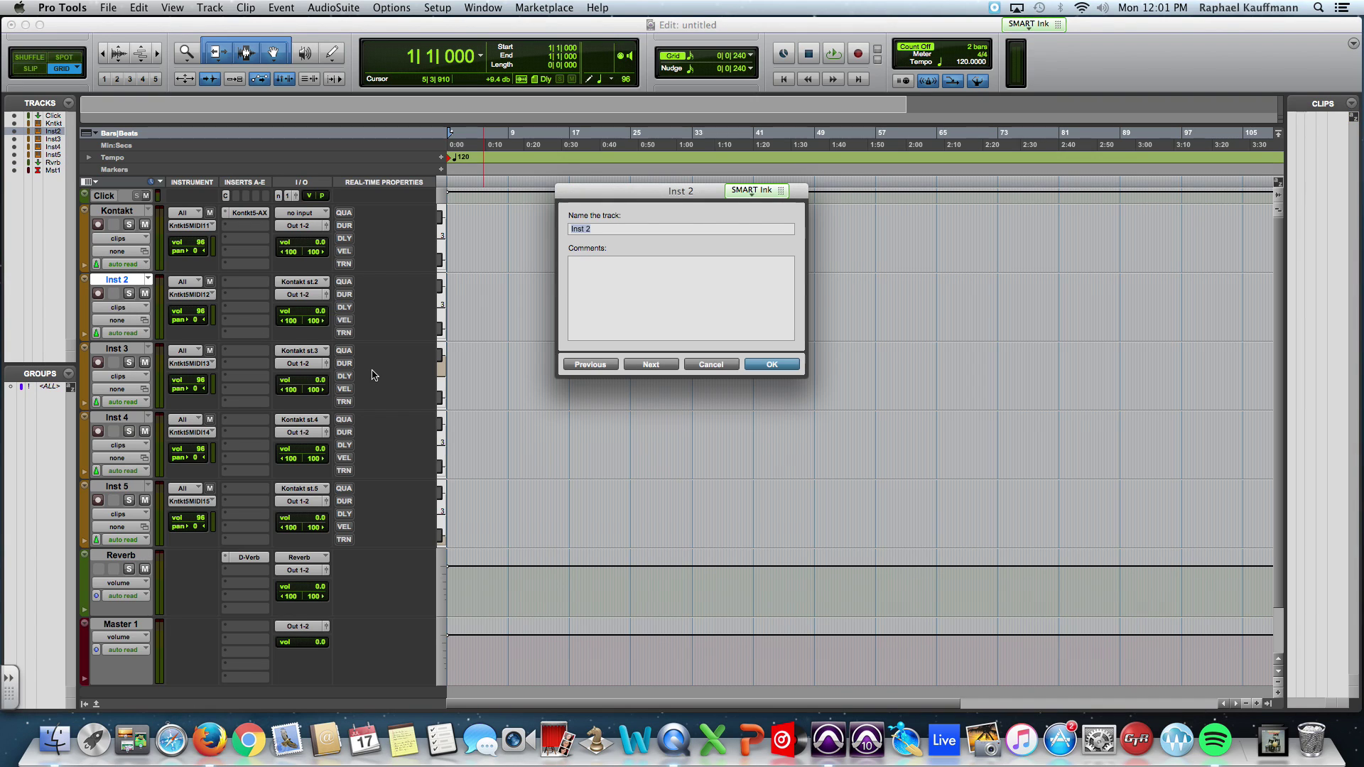
{"action": "type", "text": "Kontakt Ou"}
{"action": "left_click_drag", "start_coordinate": [620, 229], "coordinate": [564, 230]}
{"action": "key", "text": "super+c"}
{"action": "left_click", "coordinate": [771, 365]}
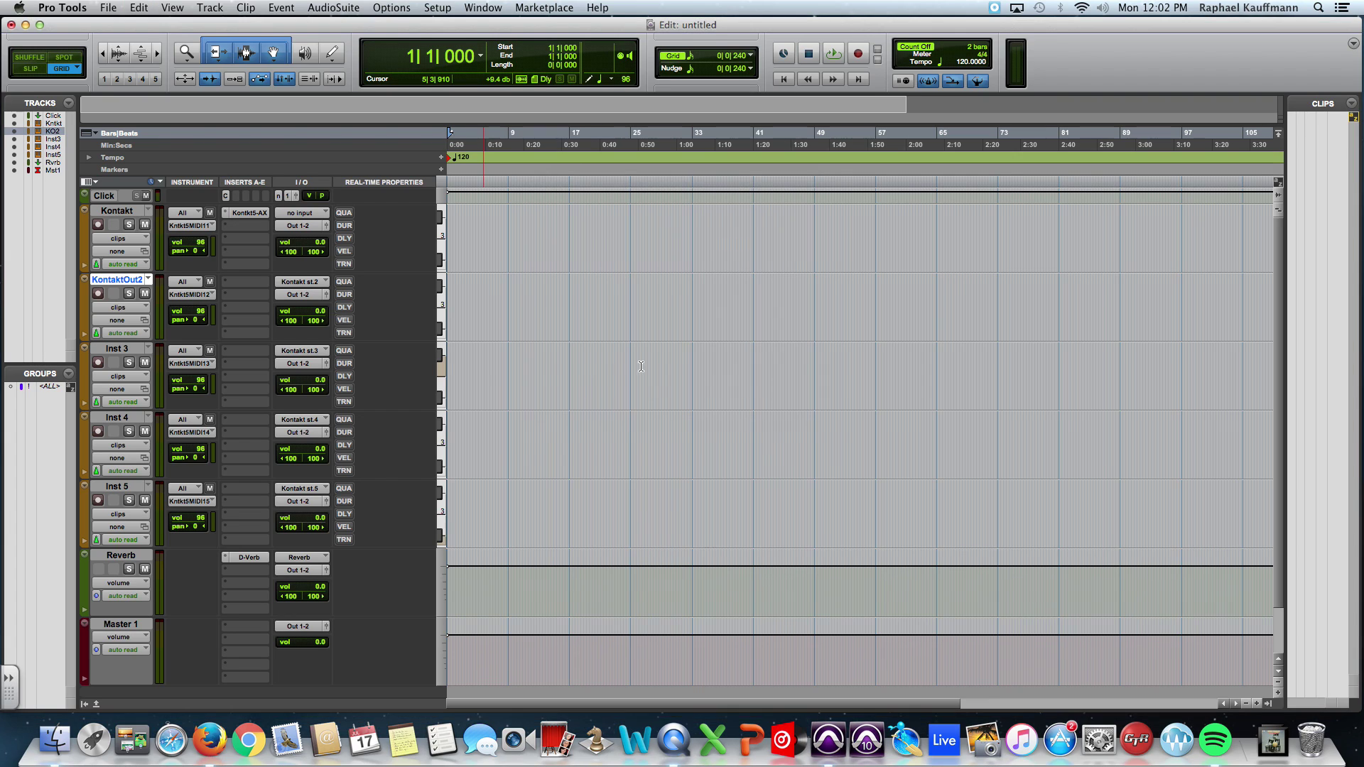
Paste 'Kontakt Out' to rename Inst 3, 4 and 5 to KontaktOut3, KontaktOut4 and KontaktOut5
{"action": "double_click", "coordinate": [141, 350]}
{"action": "key", "text": "super+v"}
{"action": "type", "text": "3"}
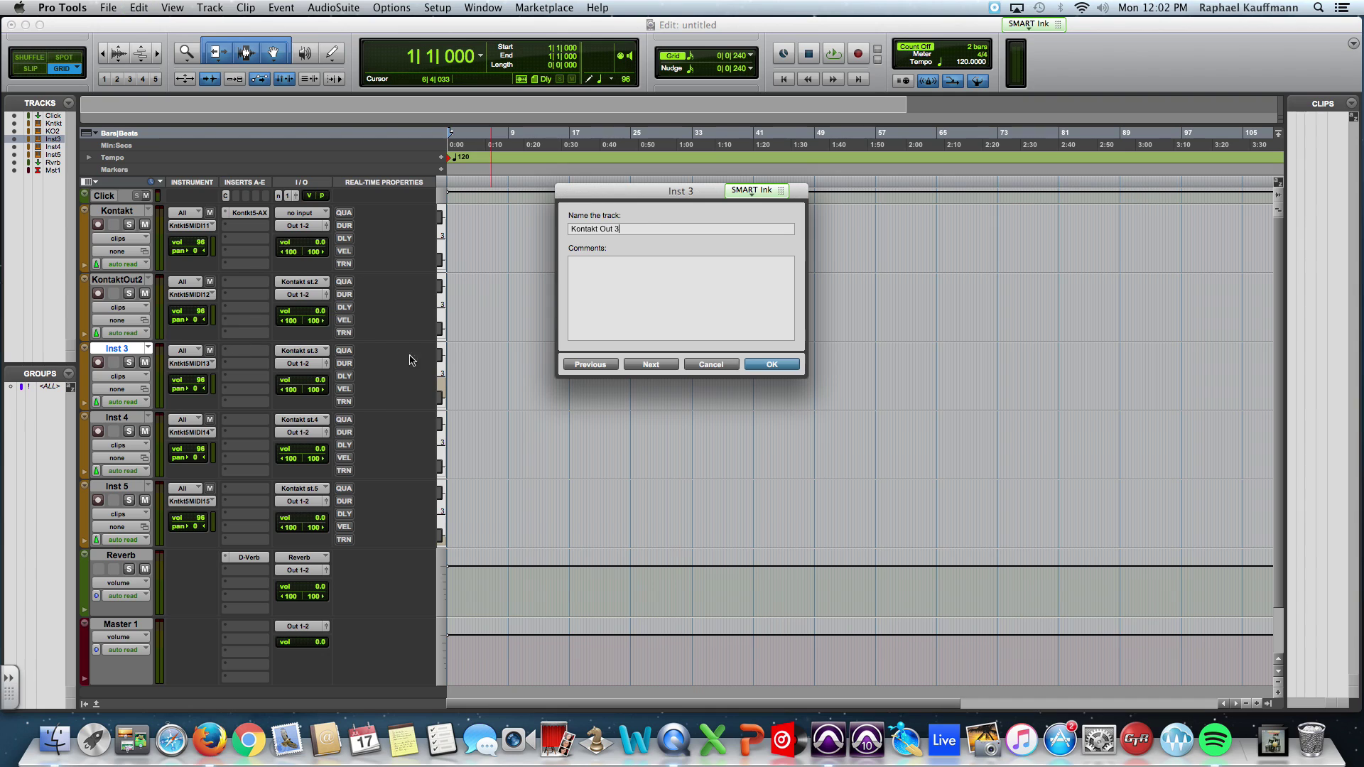
{"action": "key", "text": "Return"}
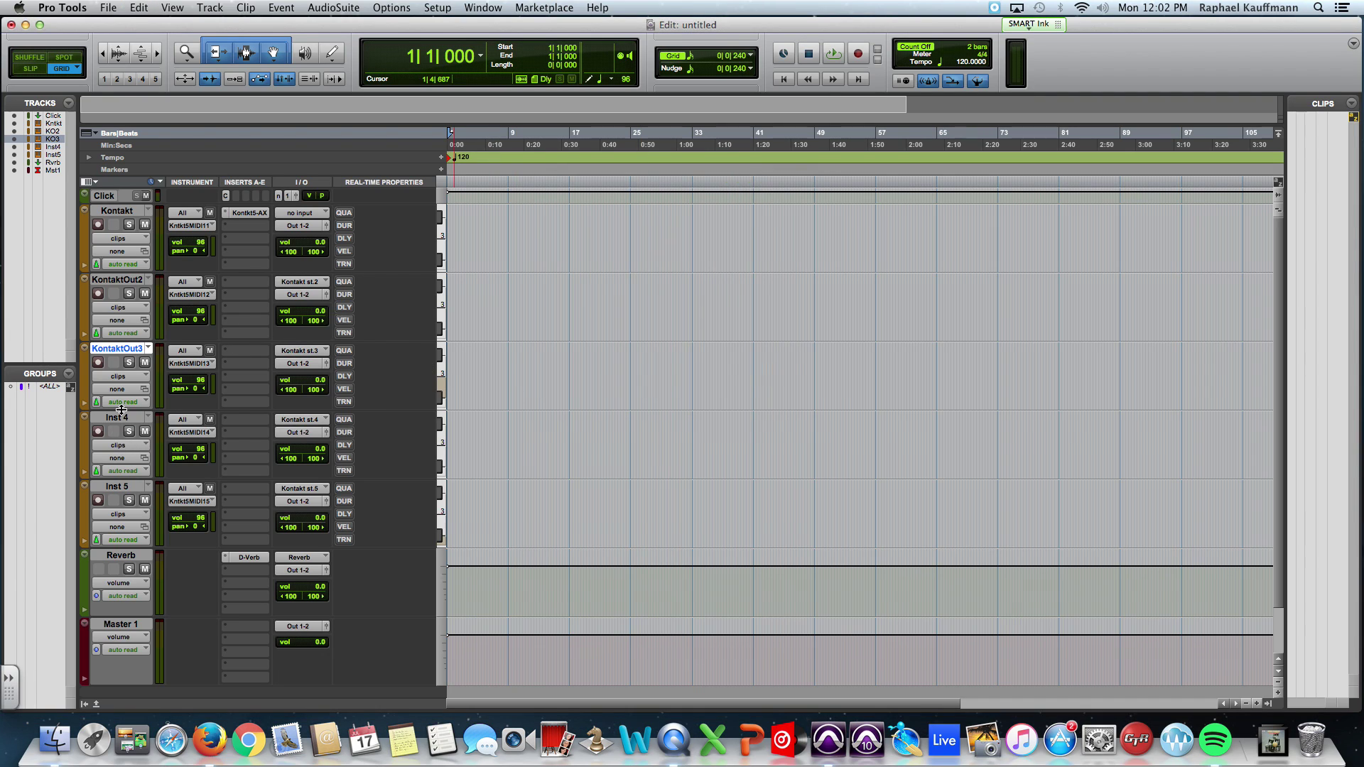
{"action": "double_click", "coordinate": [122, 418]}
{"action": "key", "text": "super+v"}
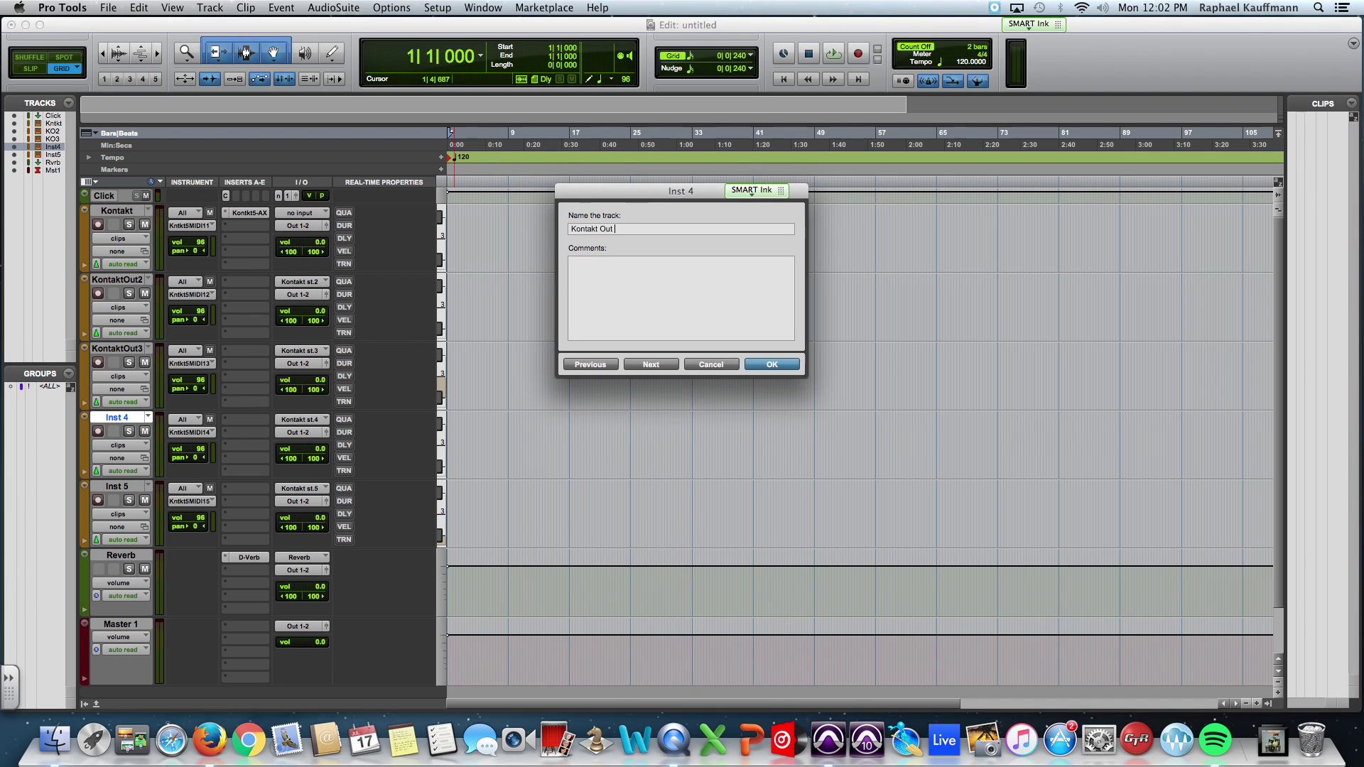
{"action": "type", "text": "4"}
{"action": "left_click", "coordinate": [771, 364]}
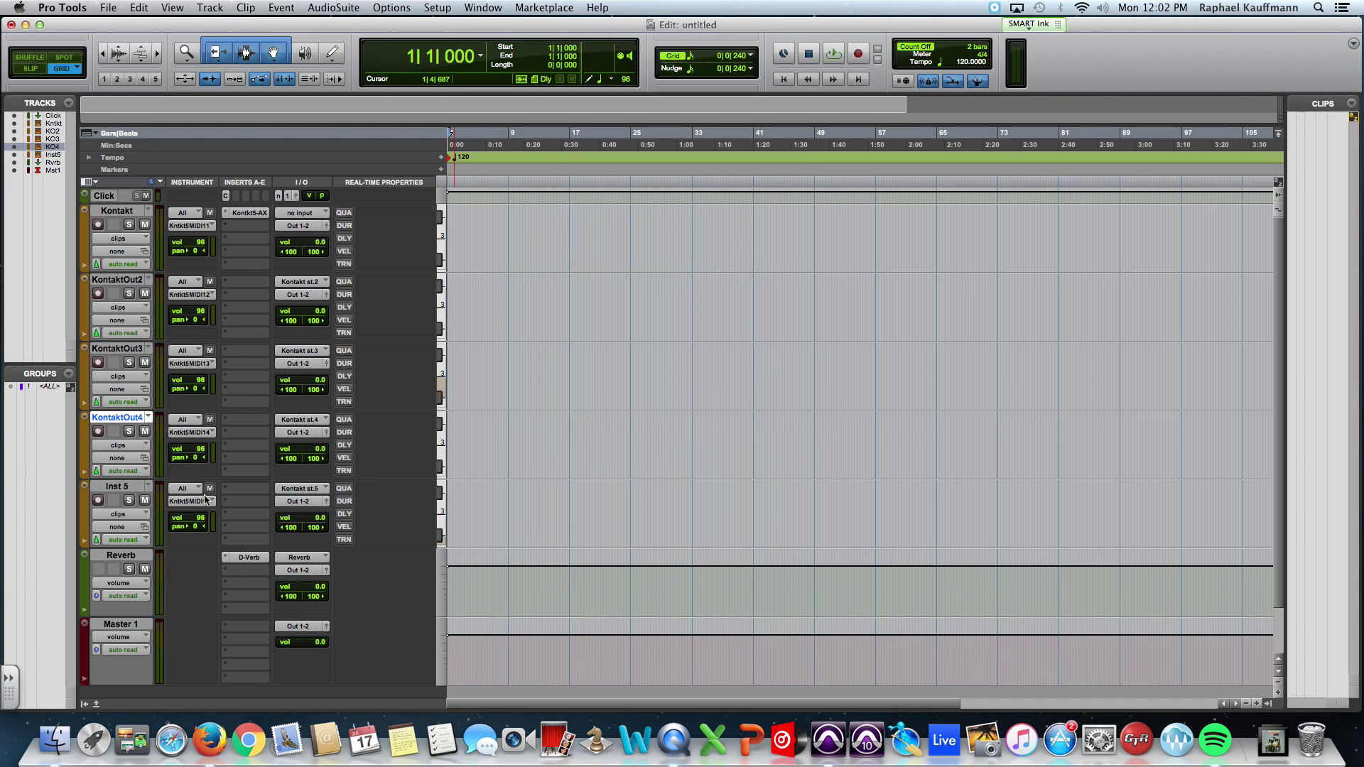
{"action": "double_click", "coordinate": [114, 488]}
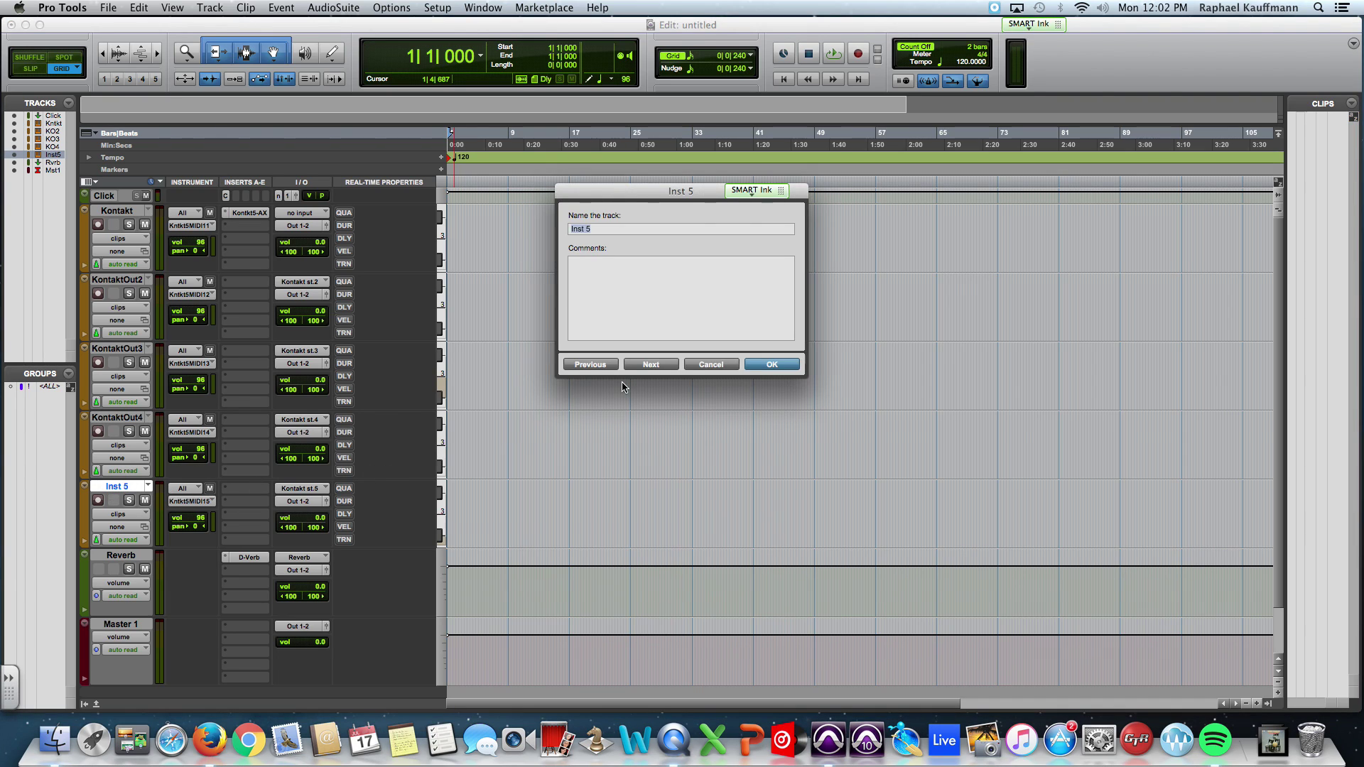
{"action": "key", "text": "super+v"}
{"action": "type", "text": "5"}
{"action": "left_click", "coordinate": [763, 366]}
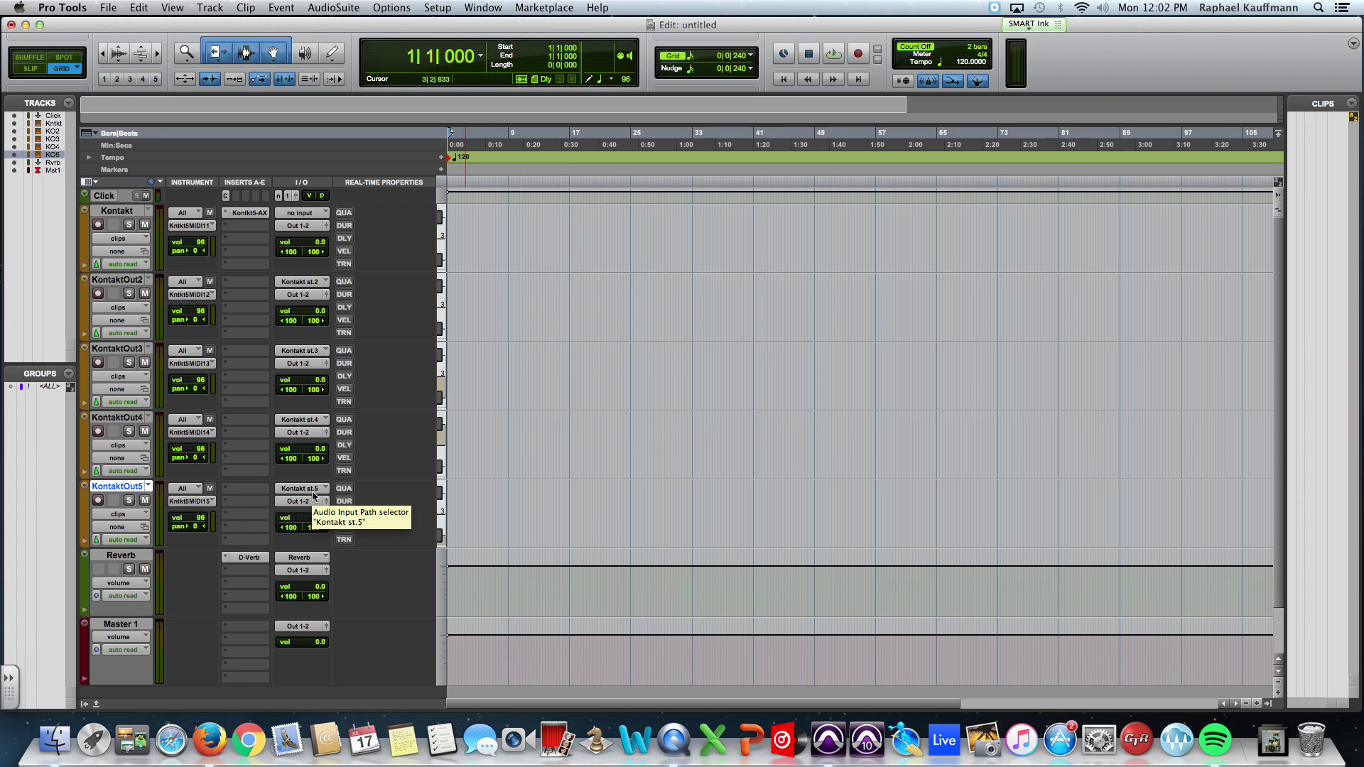
In the Mix window, add a Kontakt send to the Reverb (Stereo) bus at about -14.7 dB
{"action": "key", "text": "super+equal"}
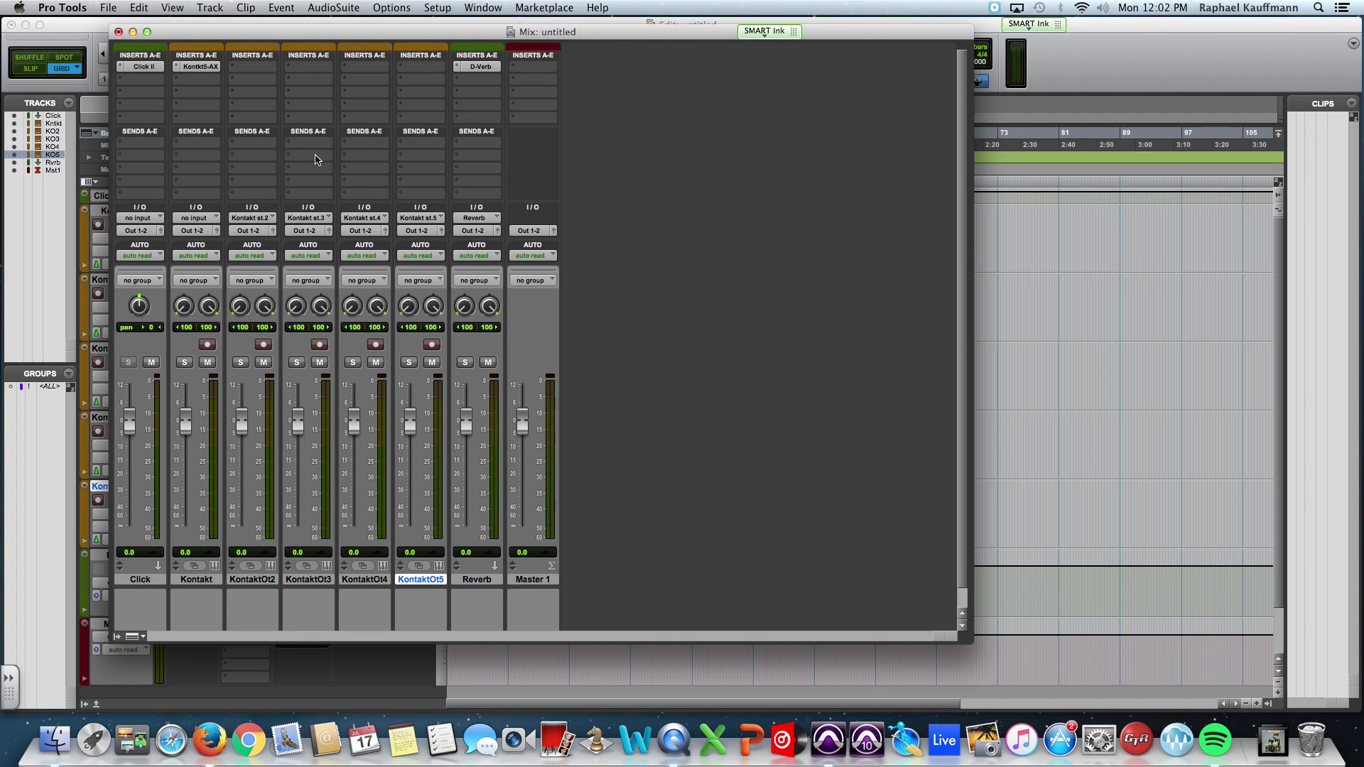
{"action": "left_click", "coordinate": [190, 148]}
{"action": "mouse_move", "coordinate": [234, 183]}
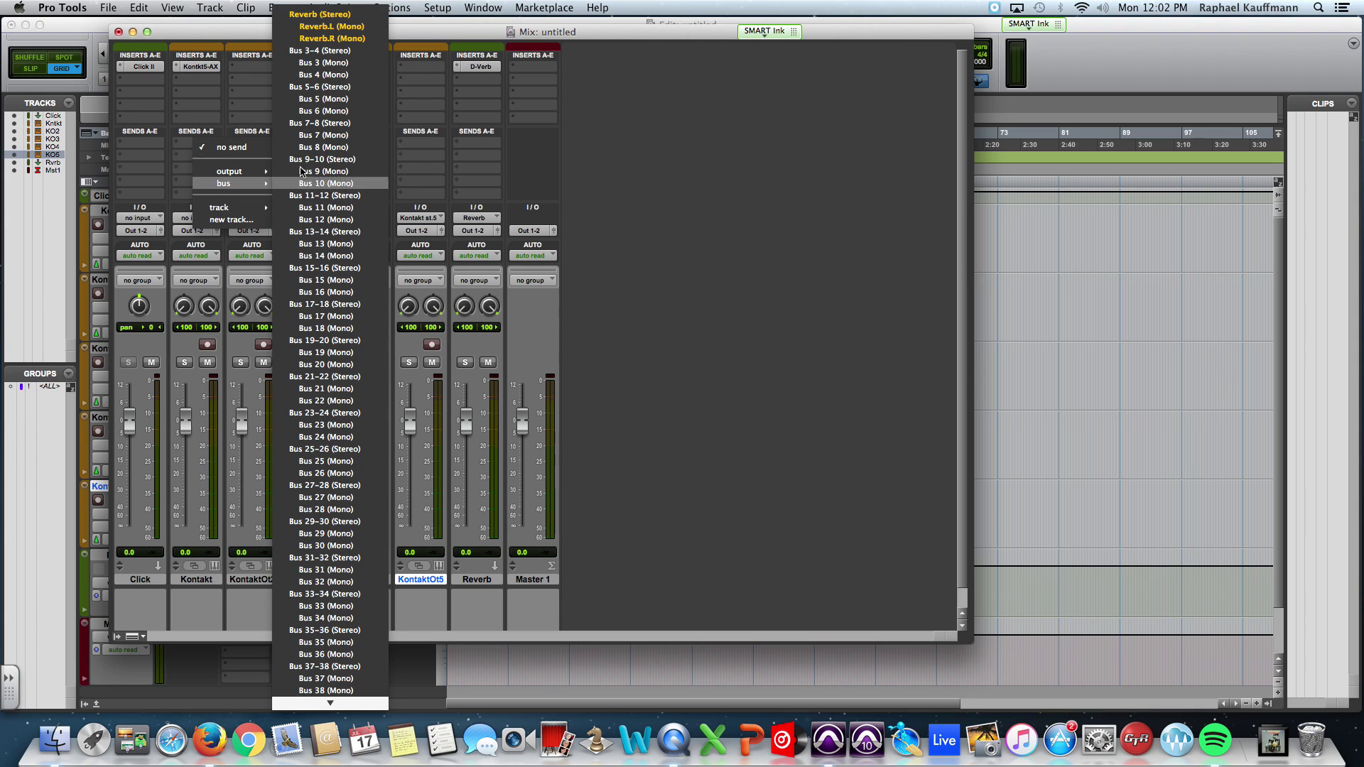
{"action": "left_click", "coordinate": [298, 14]}
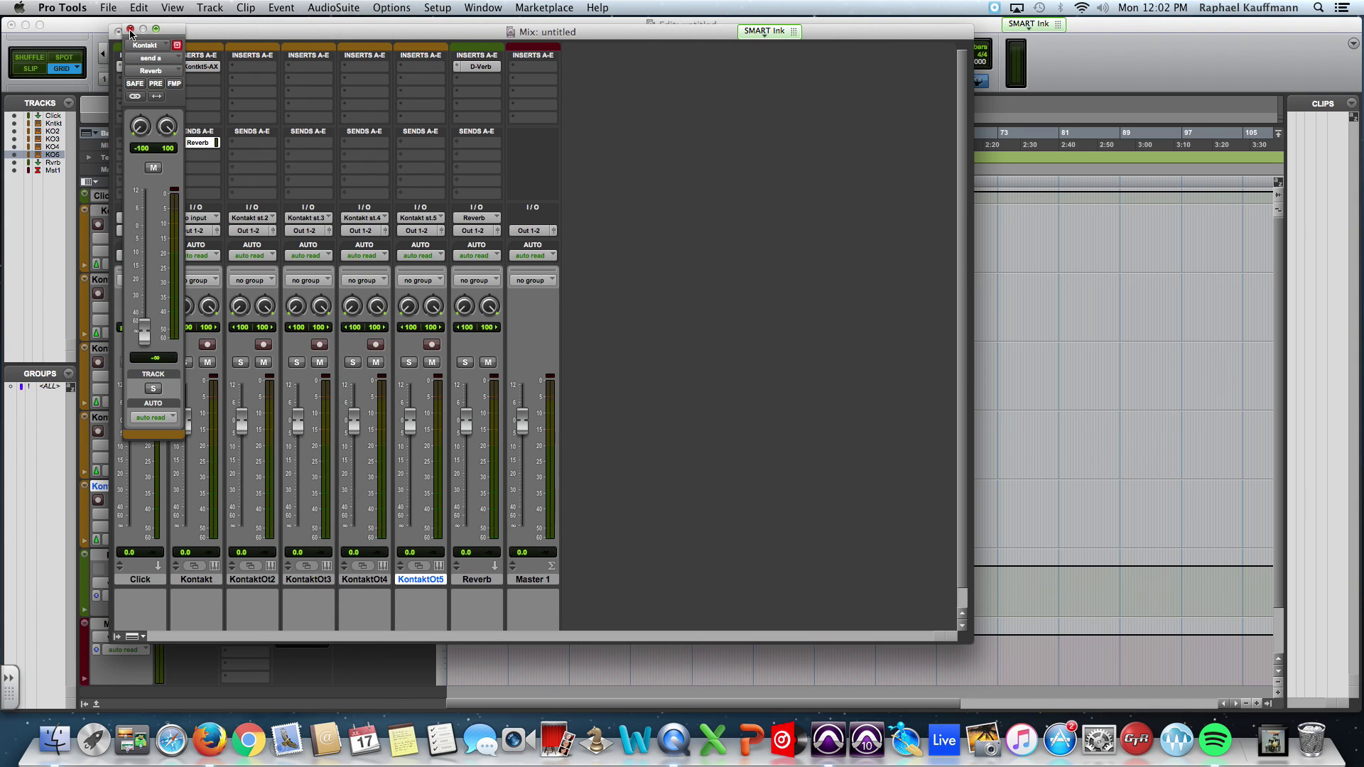
{"action": "left_click_drag", "start_coordinate": [162, 33], "coordinate": [563, 71]}
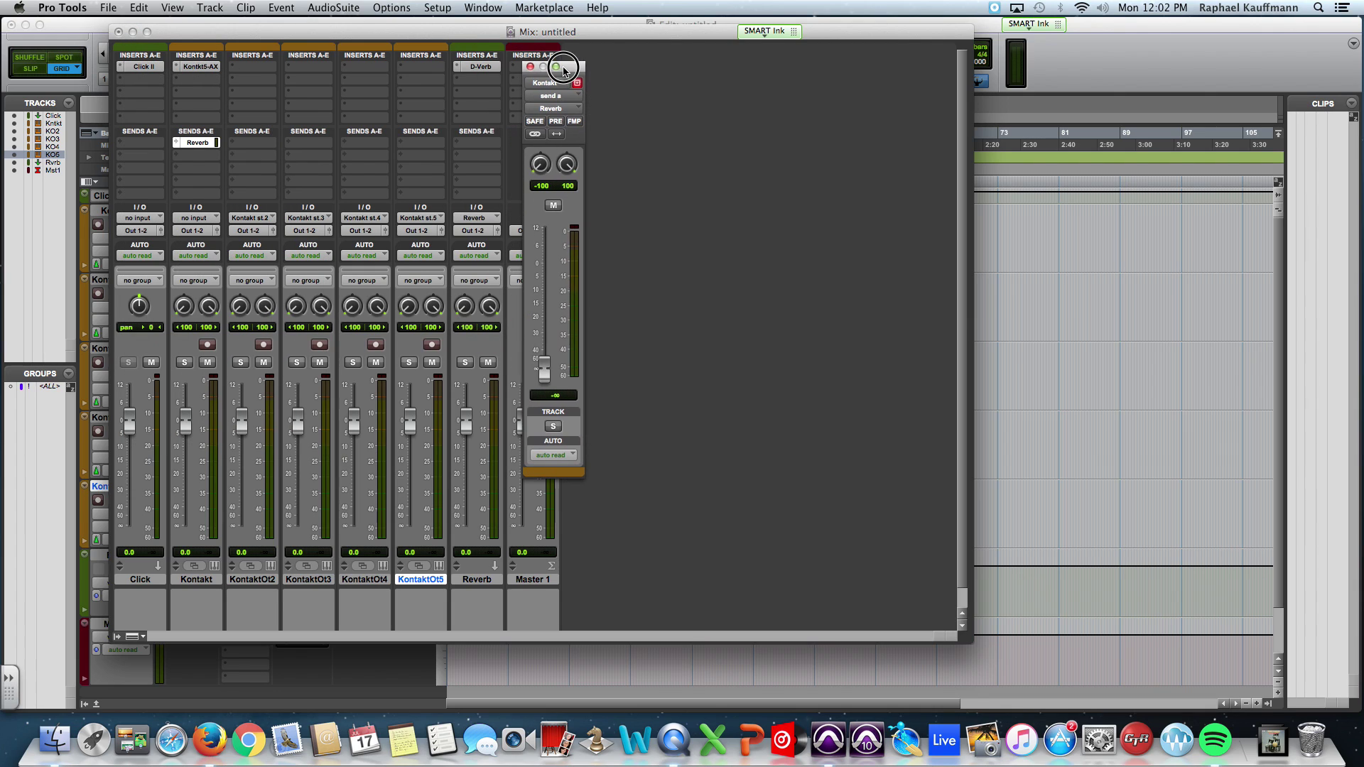
{"action": "mouse_move", "coordinate": [545, 366]}
{"action": "left_mouse_down"}
{"action": "mouse_move", "coordinate": [544, 293]}
{"action": "mouse_move", "coordinate": [545, 384]}
{"action": "left_mouse_up"}
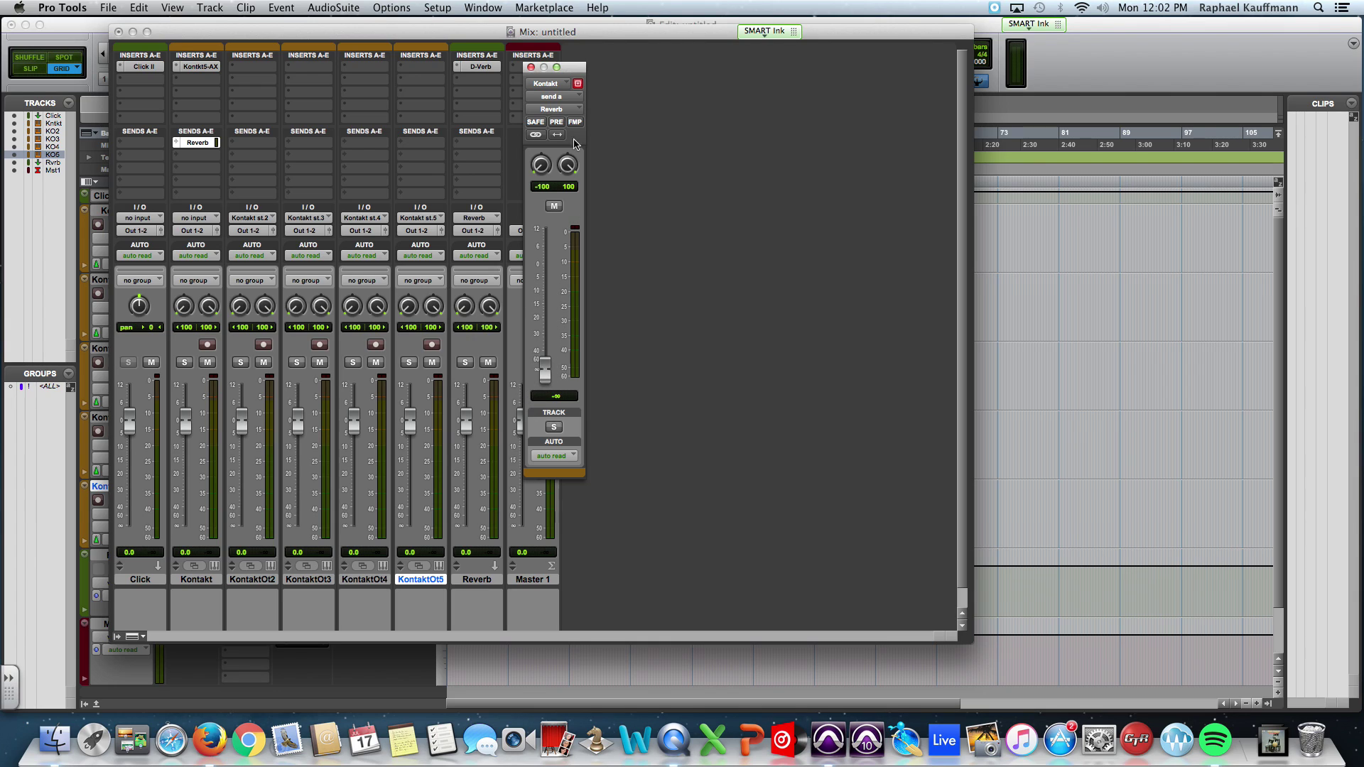
{"action": "left_click", "coordinate": [530, 68]}
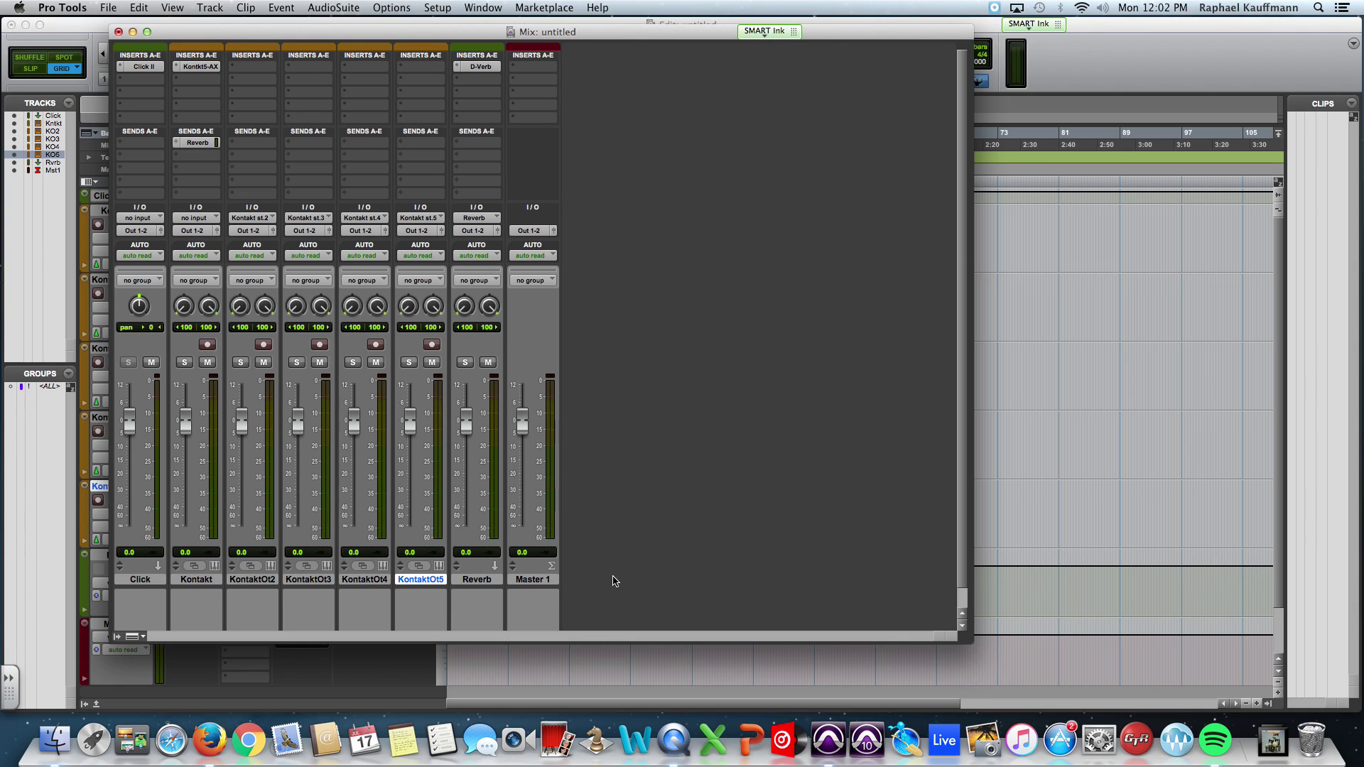
Create a new mono Instrument Track after the Click track
{"action": "key", "text": "ctrl+p"}
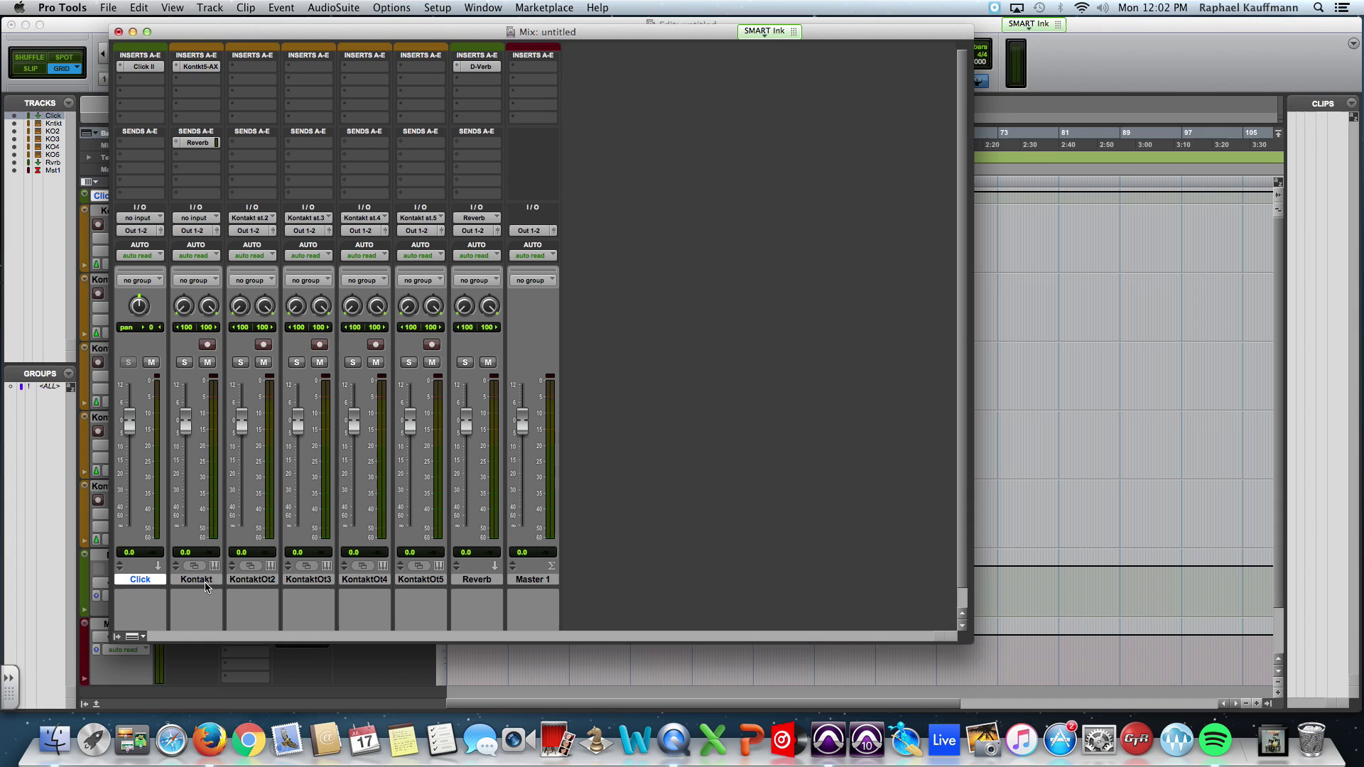
{"action": "key", "text": "super+shift+n"}
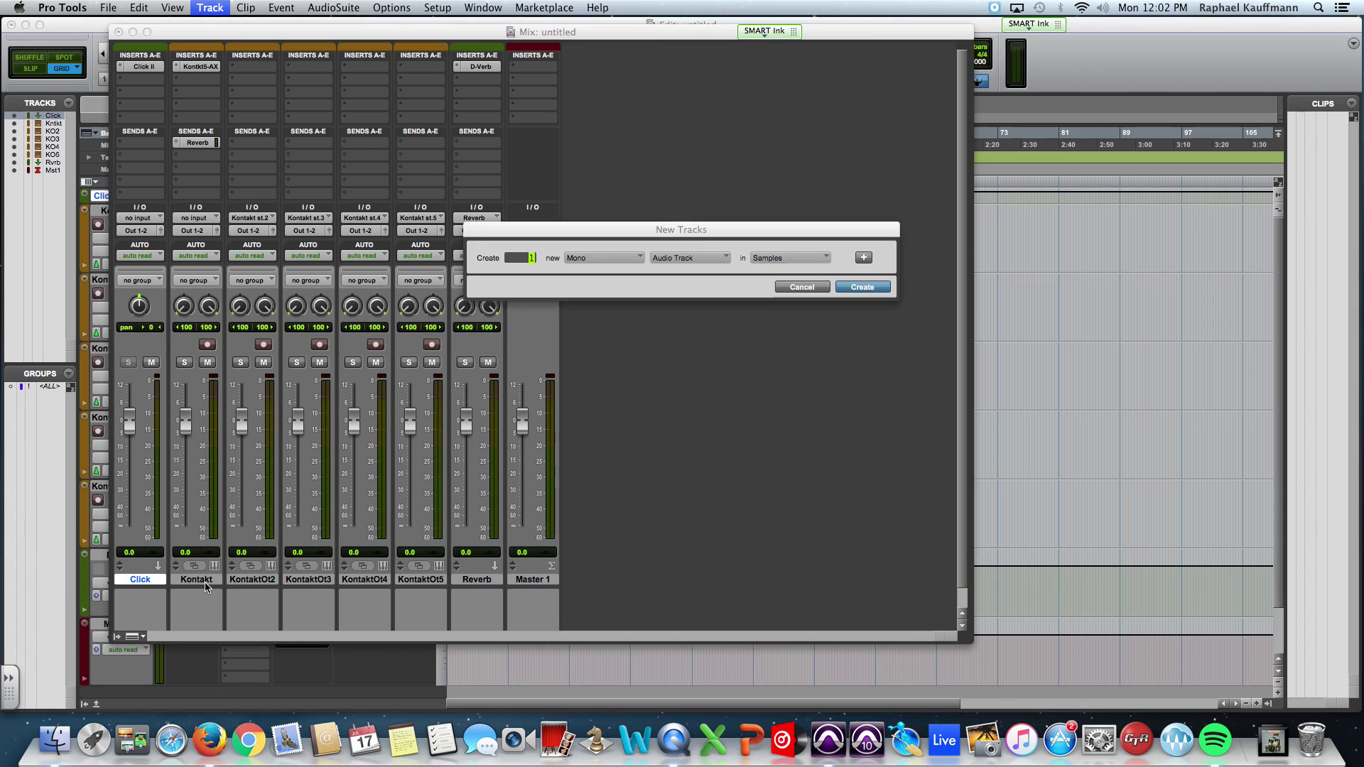
{"action": "left_click", "coordinate": [625, 257]}
{"action": "left_click", "coordinate": [675, 264]}
{"action": "left_click", "coordinate": [634, 259]}
{"action": "left_click", "coordinate": [625, 246]}
{"action": "left_click", "coordinate": [693, 258]}
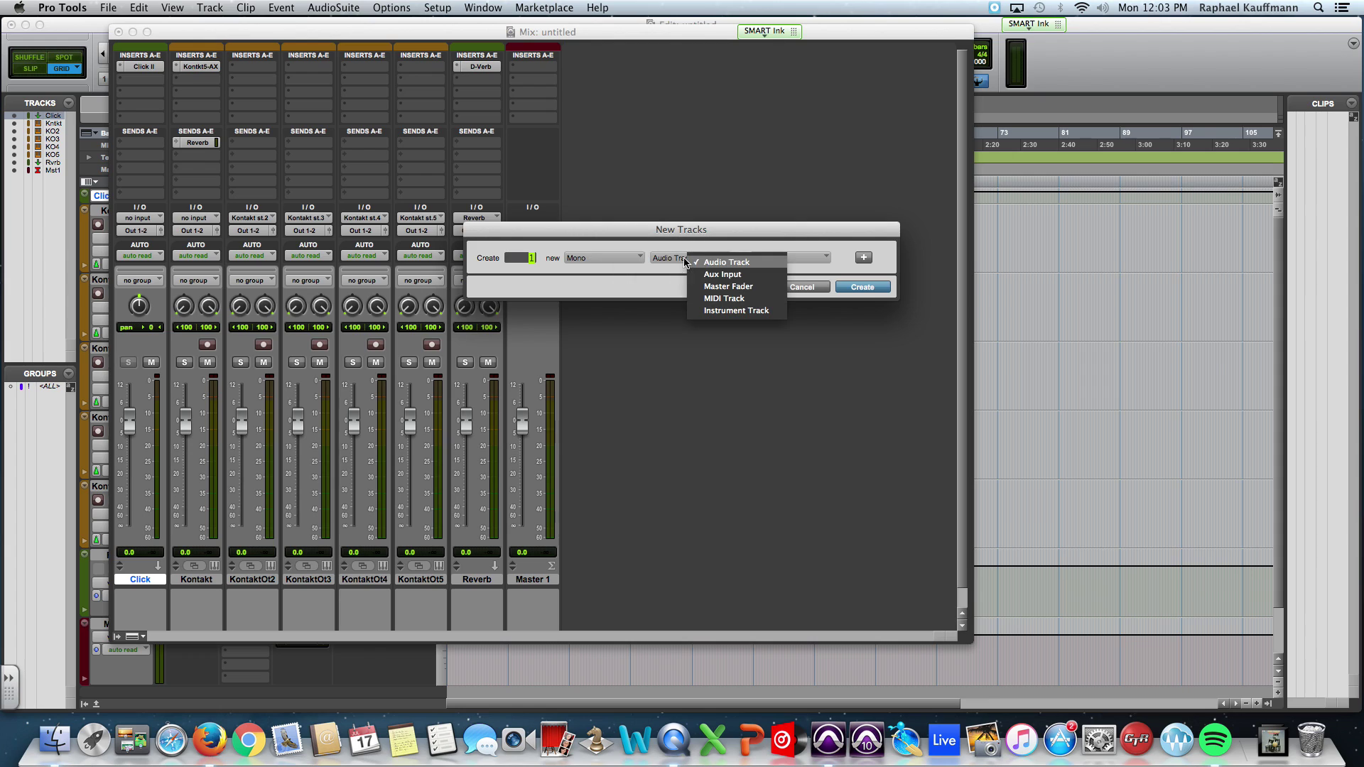
{"action": "left_click", "coordinate": [721, 310]}
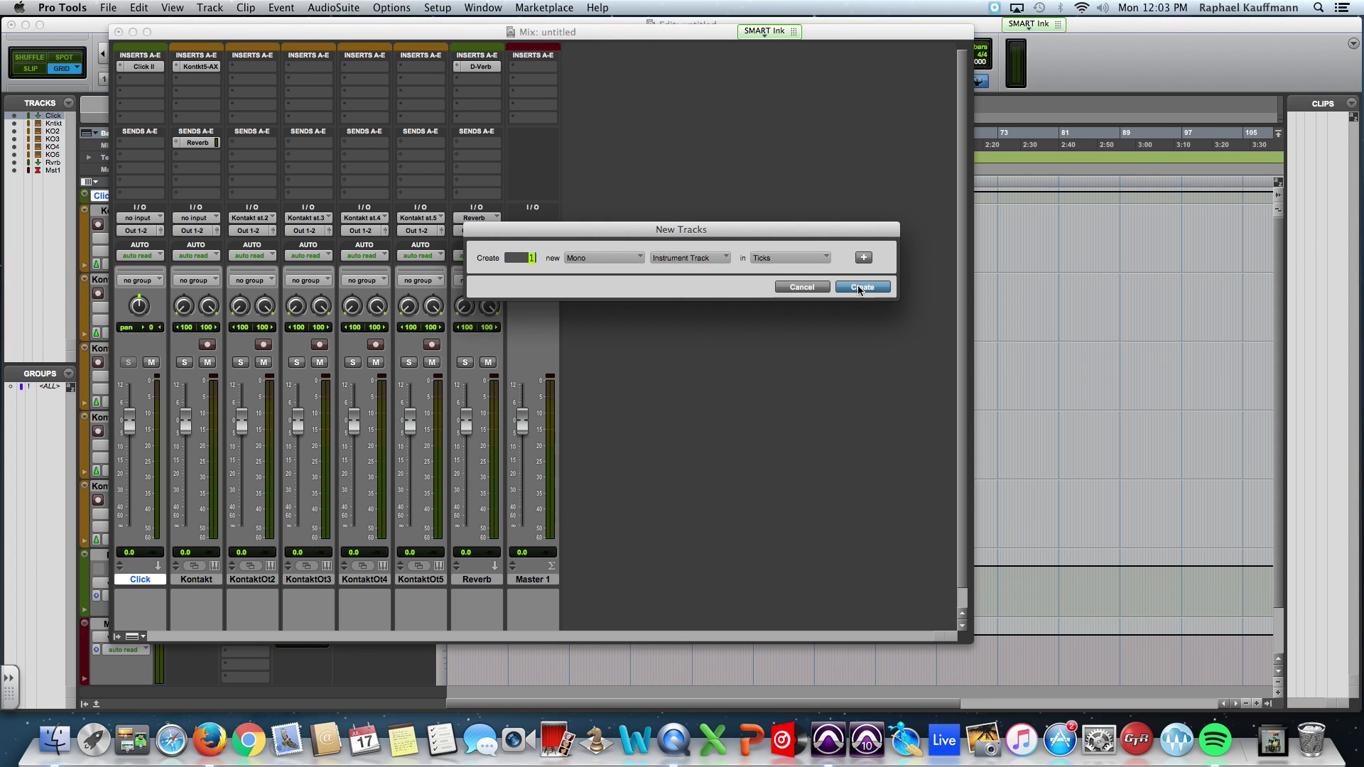
{"action": "left_click", "coordinate": [861, 287]}
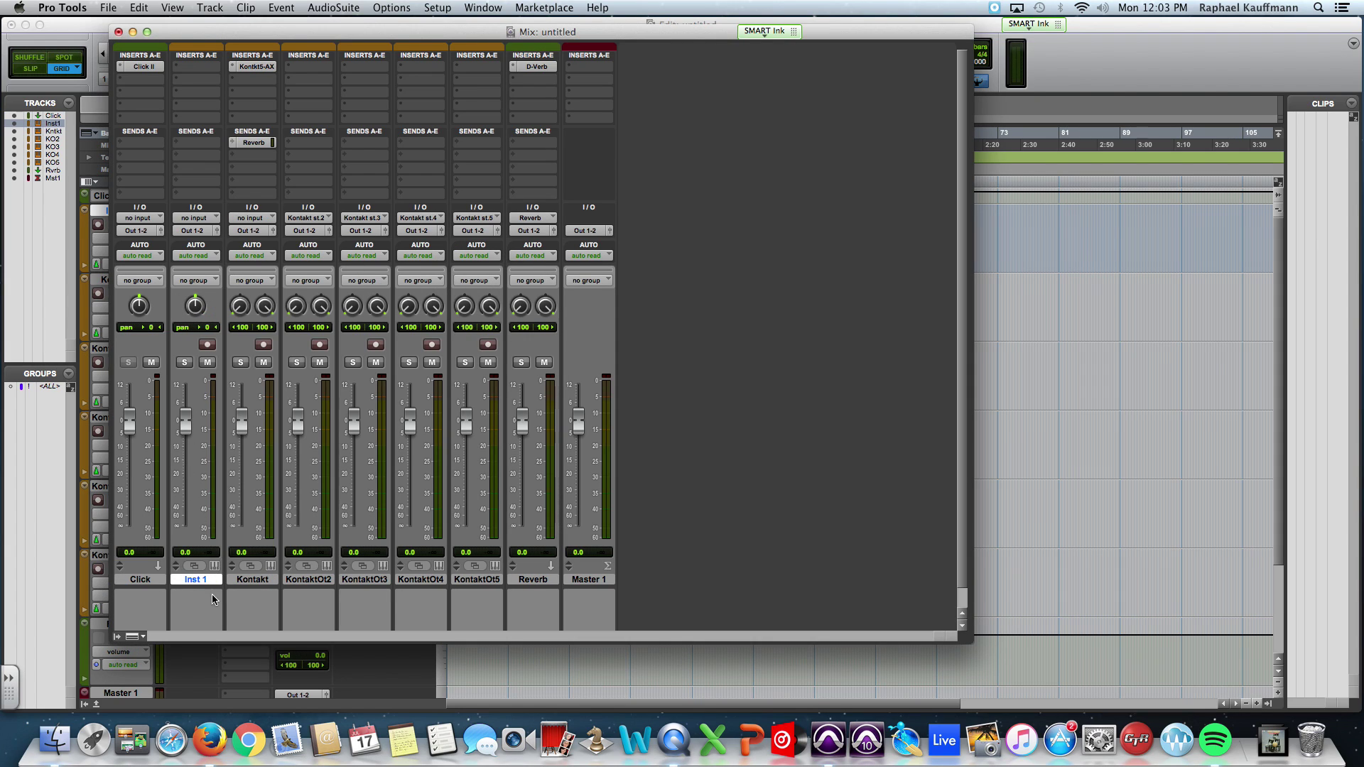
Rename the new instrument track to 'Battery'
{"action": "double_click", "coordinate": [208, 579]}
{"action": "type", "text": "Bat"}
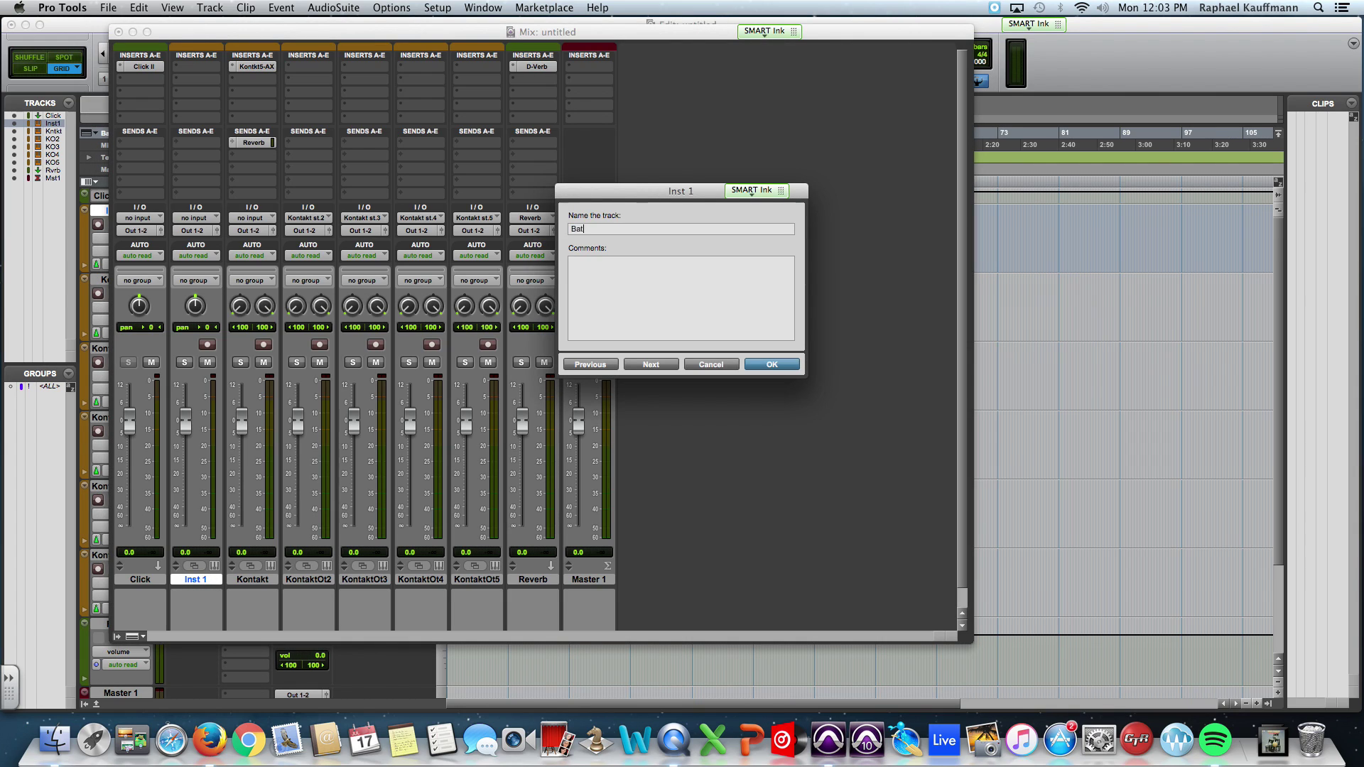
{"action": "type", "text": "tery"}
{"action": "key", "text": "Return"}
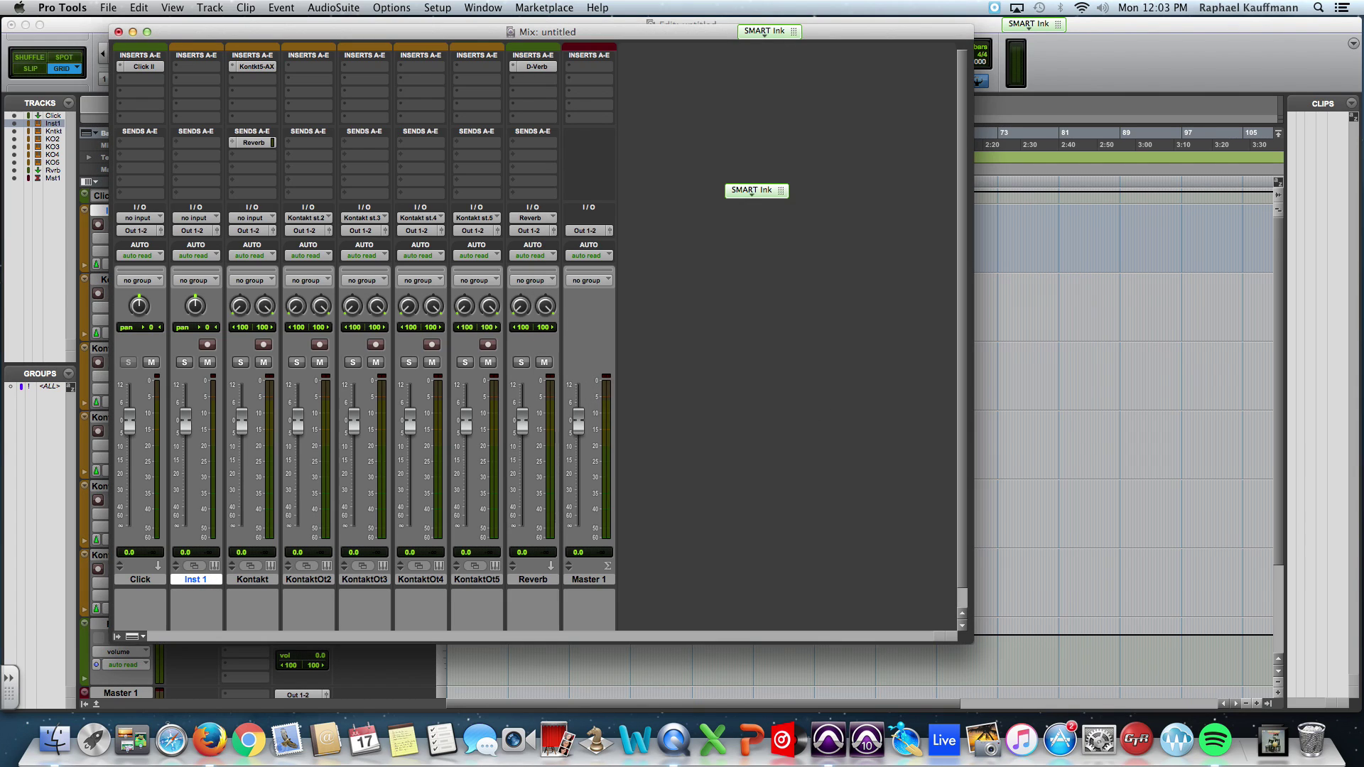
Insert the Battery 4 instrument plug-in on the Battery track and open its window
{"action": "left_click", "coordinate": [188, 67]}
{"action": "mouse_move", "coordinate": [231, 95]}
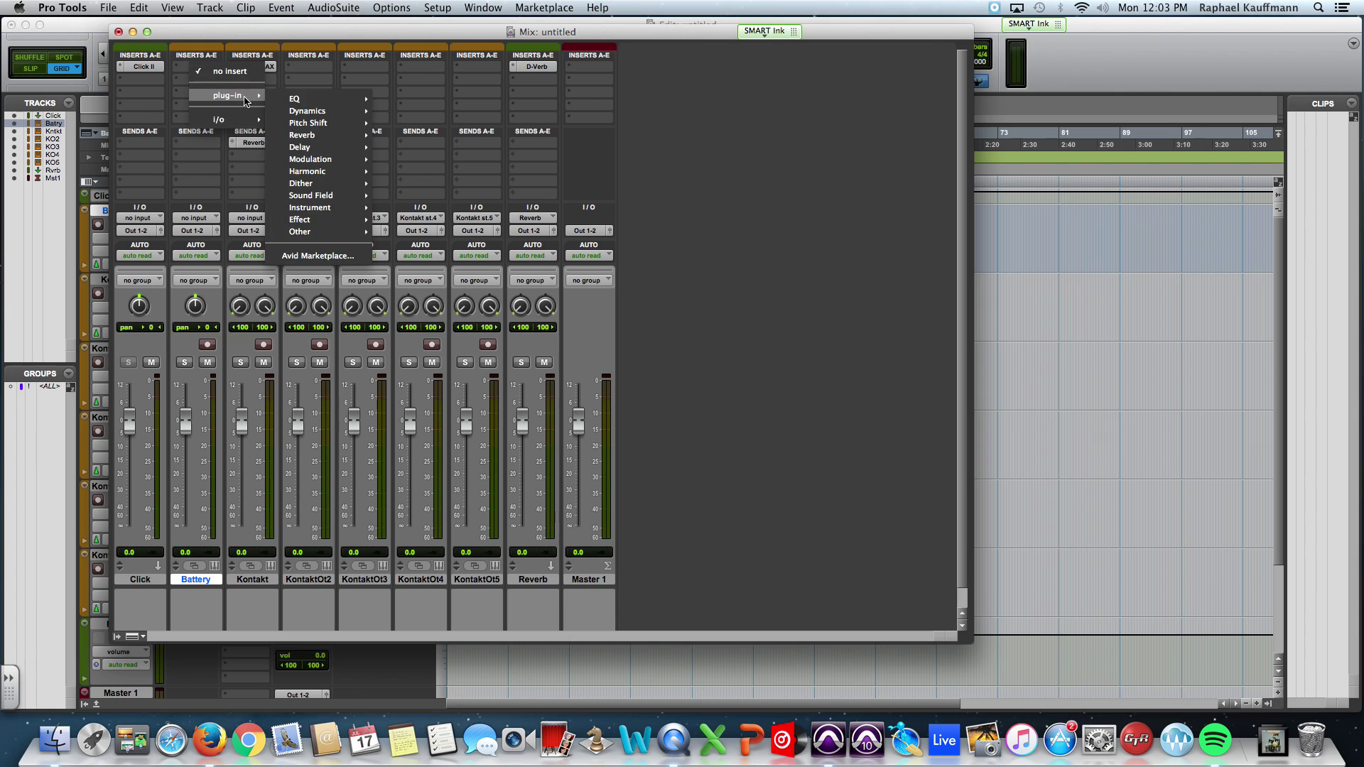
{"action": "mouse_move", "coordinate": [312, 208]}
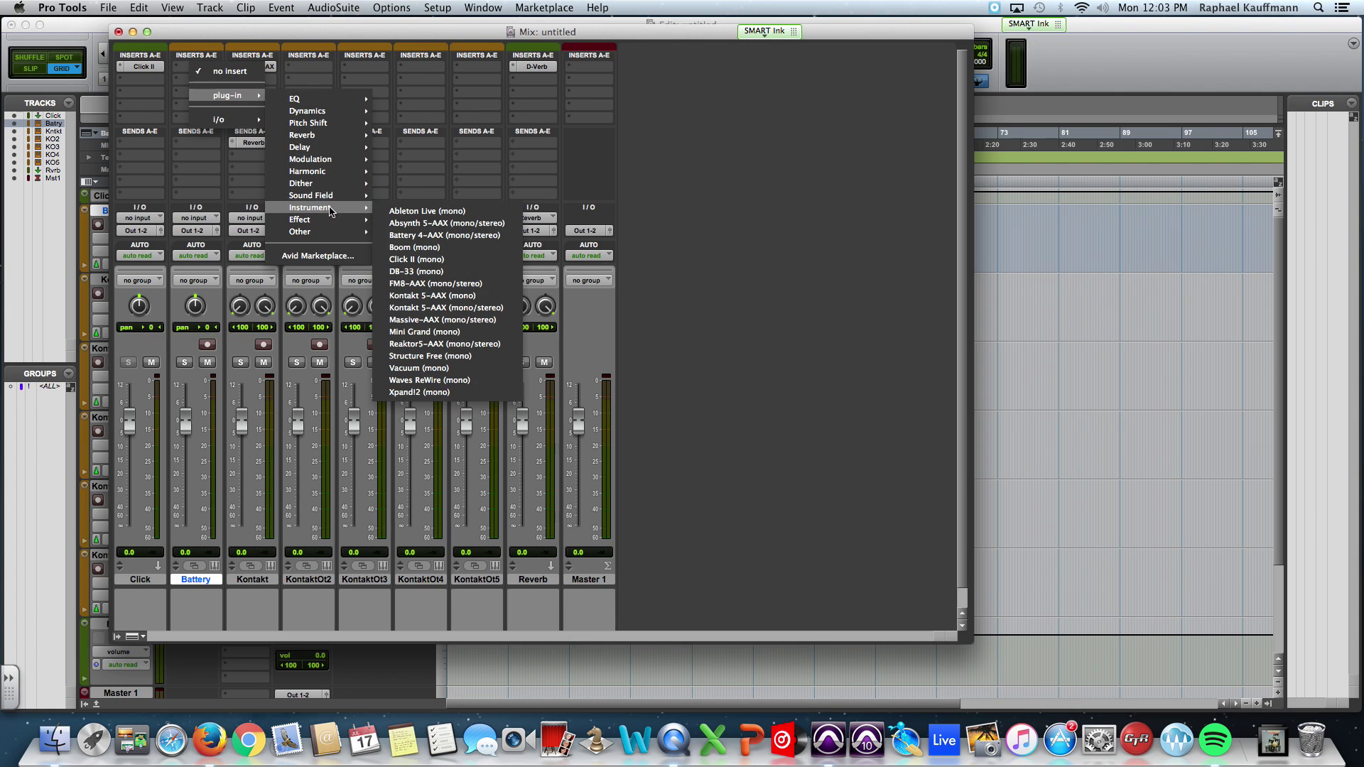
{"action": "left_click", "coordinate": [421, 240]}
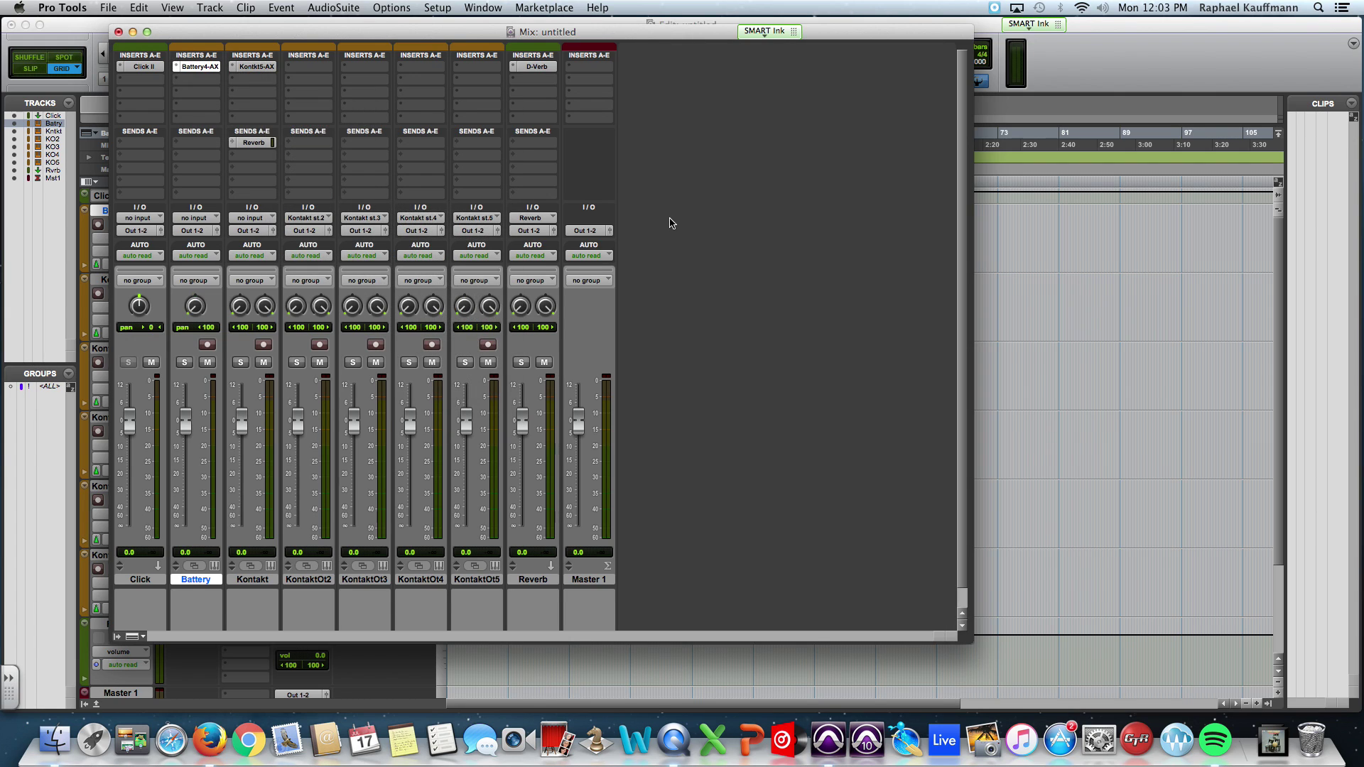
{"action": "left_click", "coordinate": [201, 69]}
{"action": "left_click", "coordinate": [201, 68]}
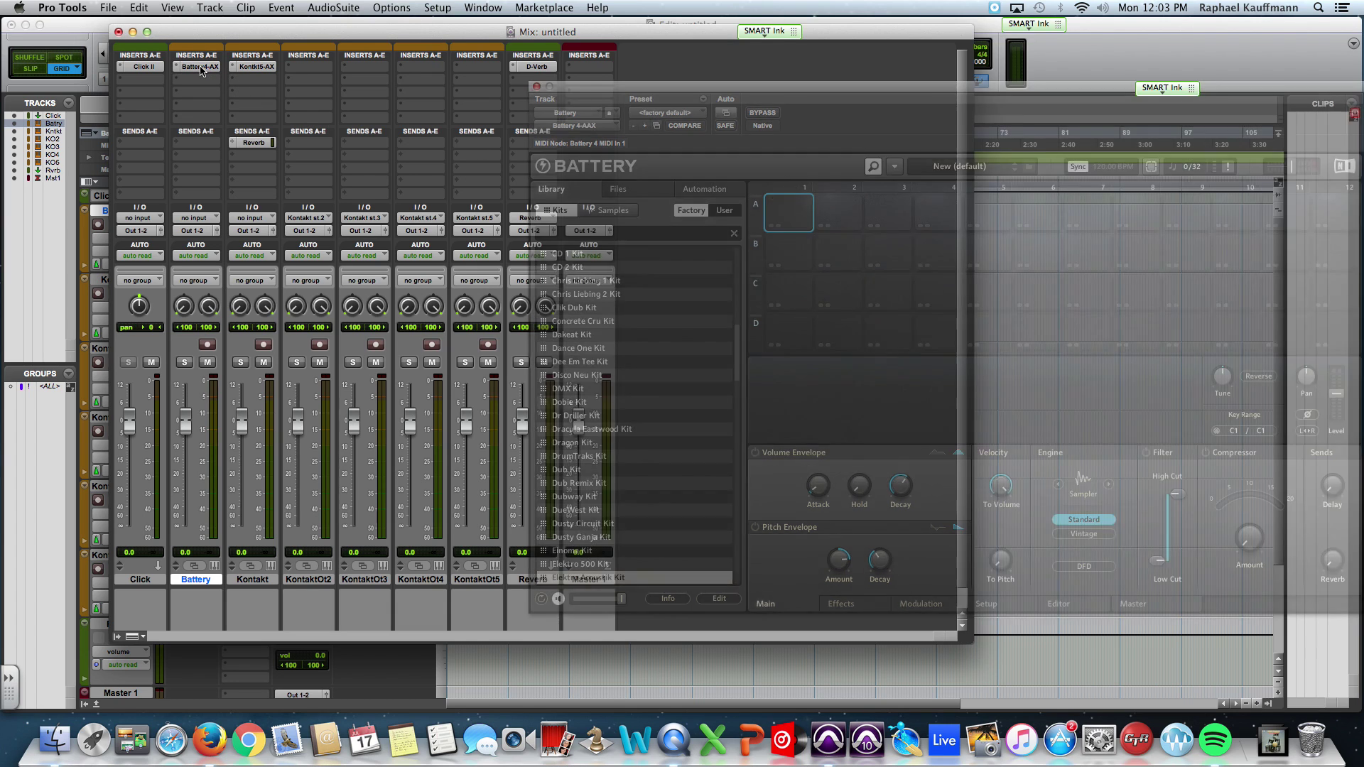
{"action": "left_click", "coordinate": [201, 68]}
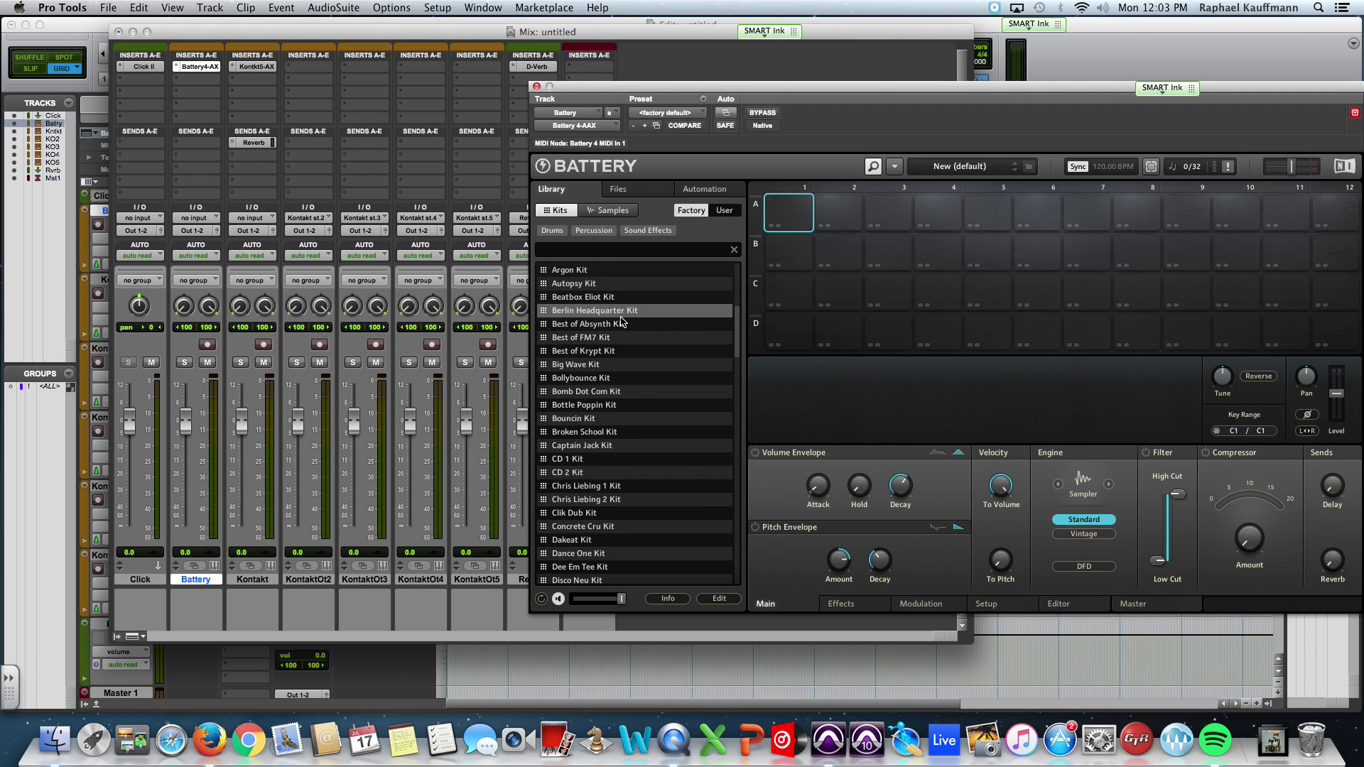
Try the 808 Tuned Kit in Battery, auditioning the Kick 808 6 and LowTom 808 1 pads
{"action": "scroll", "coordinate": [603, 298], "scroll_direction": "up", "scroll_amount": 10}
{"action": "double_click", "coordinate": [579, 270]}
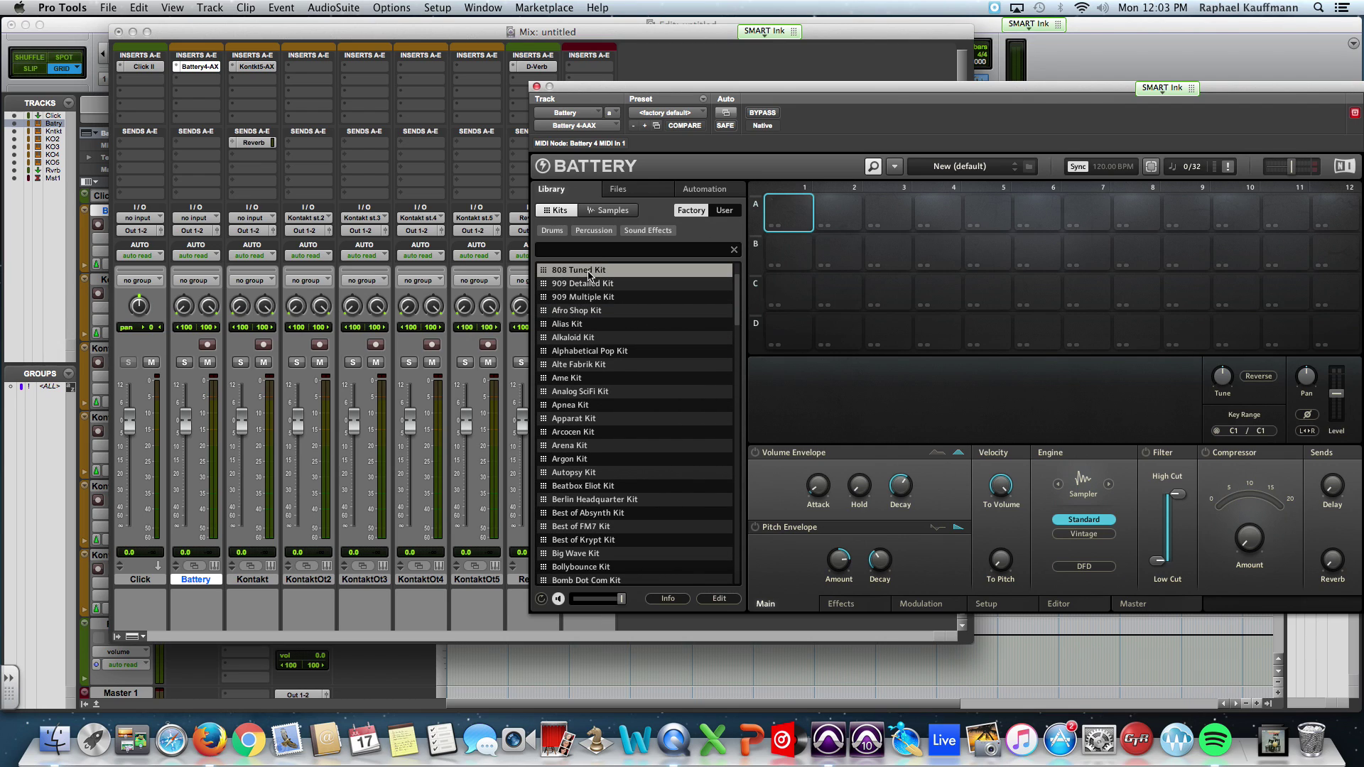
{"action": "left_click", "coordinate": [785, 211]}
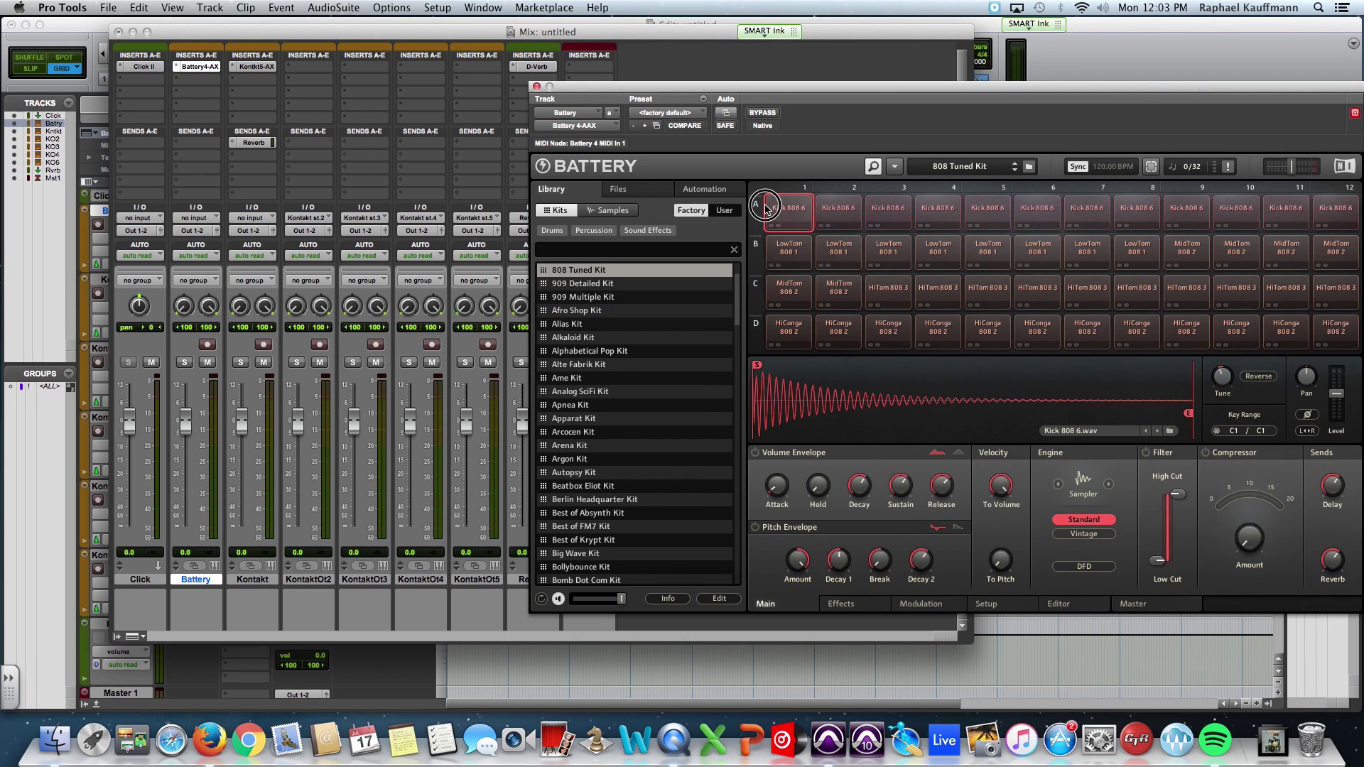
{"action": "left_click", "coordinate": [787, 211]}
{"action": "left_click", "coordinate": [839, 208]}
{"action": "left_click", "coordinate": [888, 250]}
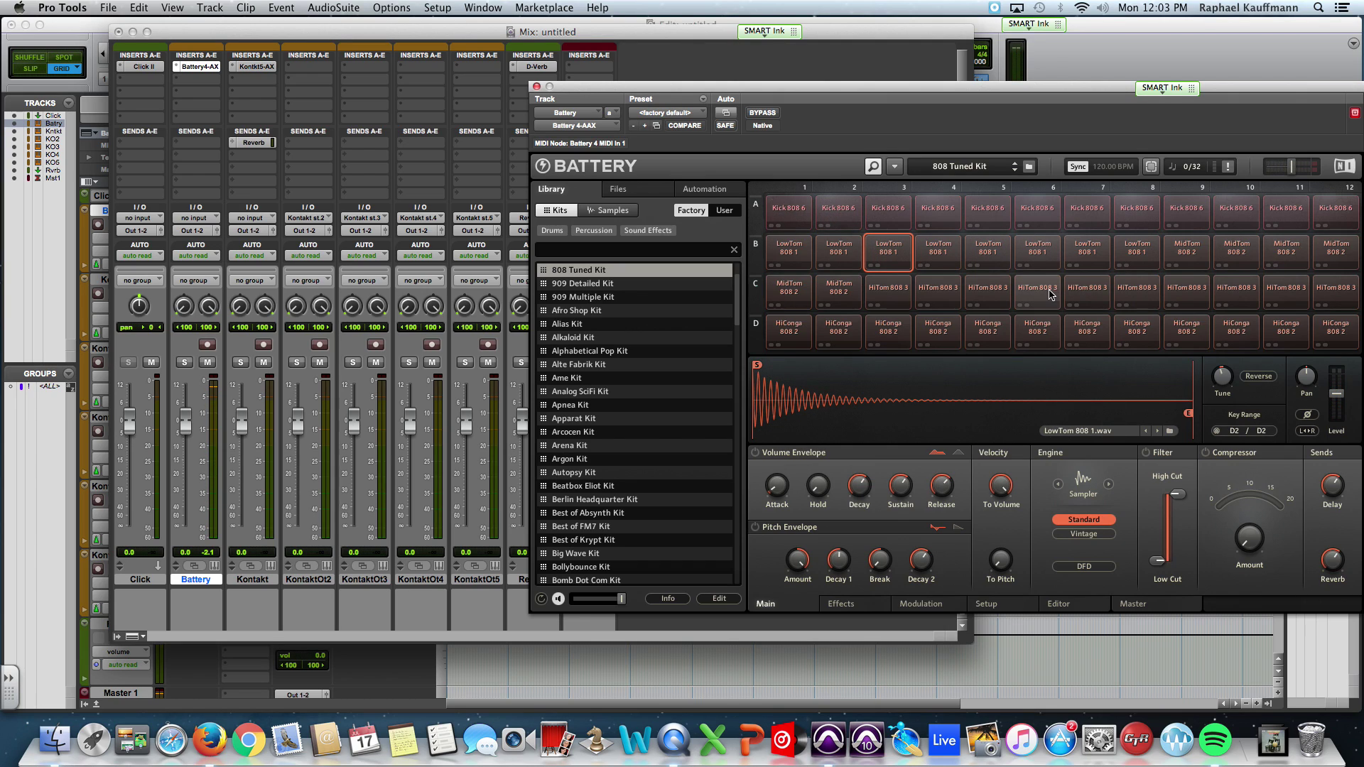
Load the 808 Multiple Kit, audition Kick 808 2 and Snare 808 2, then close Battery
{"action": "scroll", "coordinate": [726, 296], "scroll_direction": "up", "scroll_amount": 1}
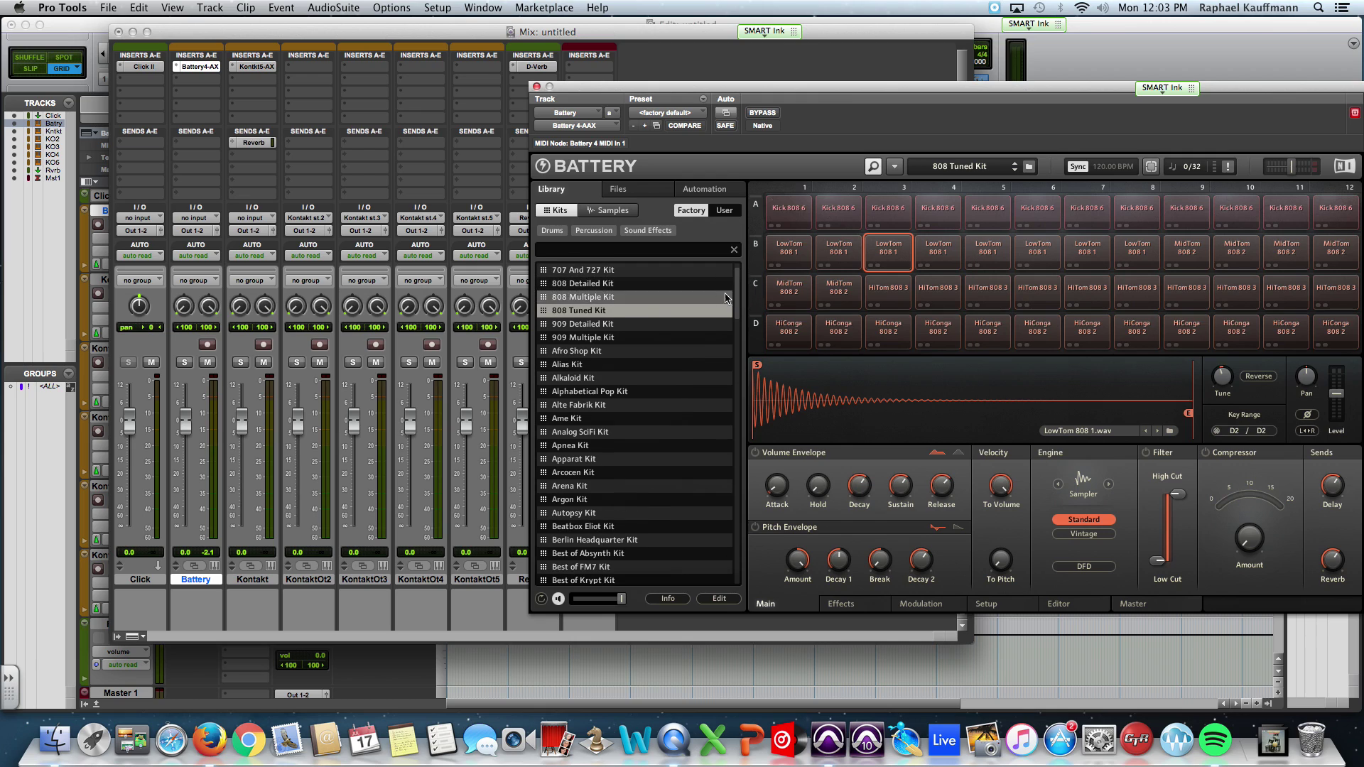
{"action": "double_click", "coordinate": [616, 299]}
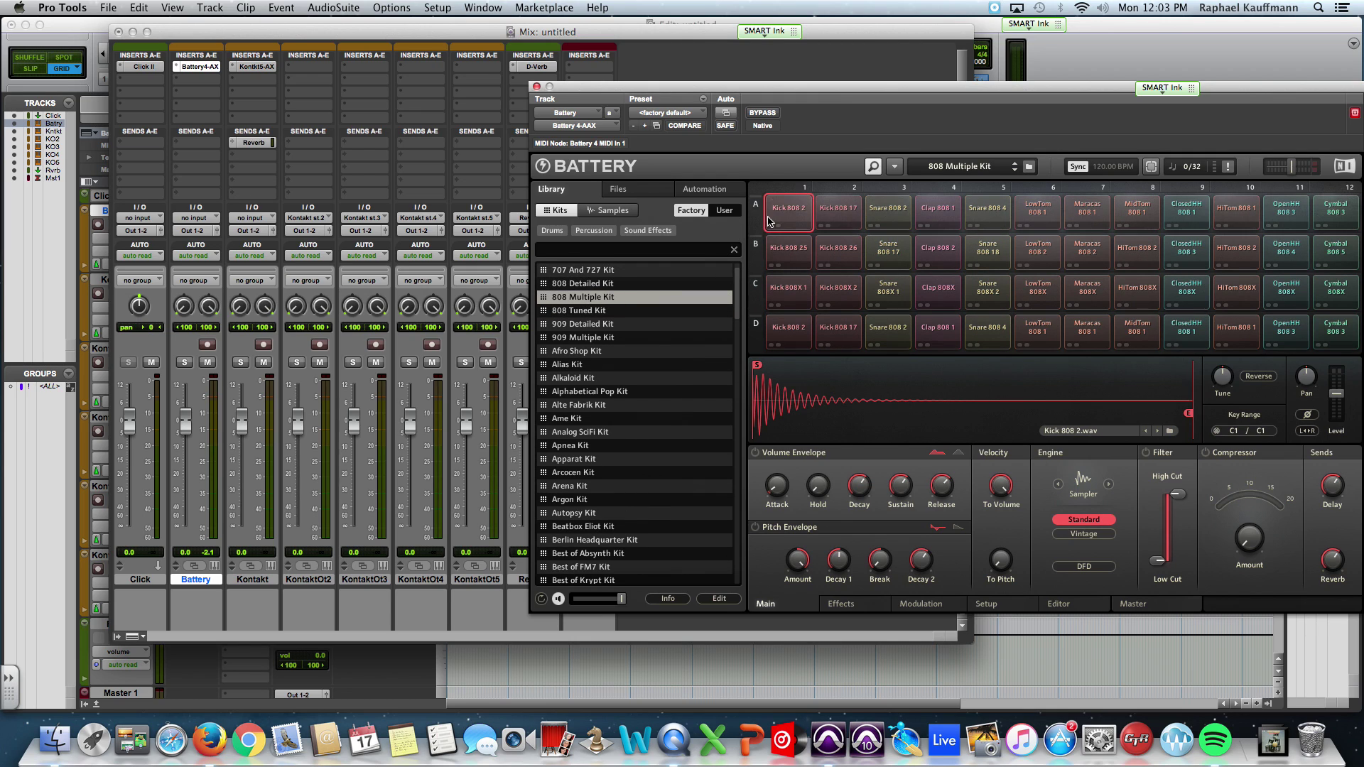
{"action": "left_click", "coordinate": [797, 211]}
{"action": "left_click", "coordinate": [891, 211]}
{"action": "left_click", "coordinate": [792, 211]}
{"action": "left_click", "coordinate": [897, 211]}
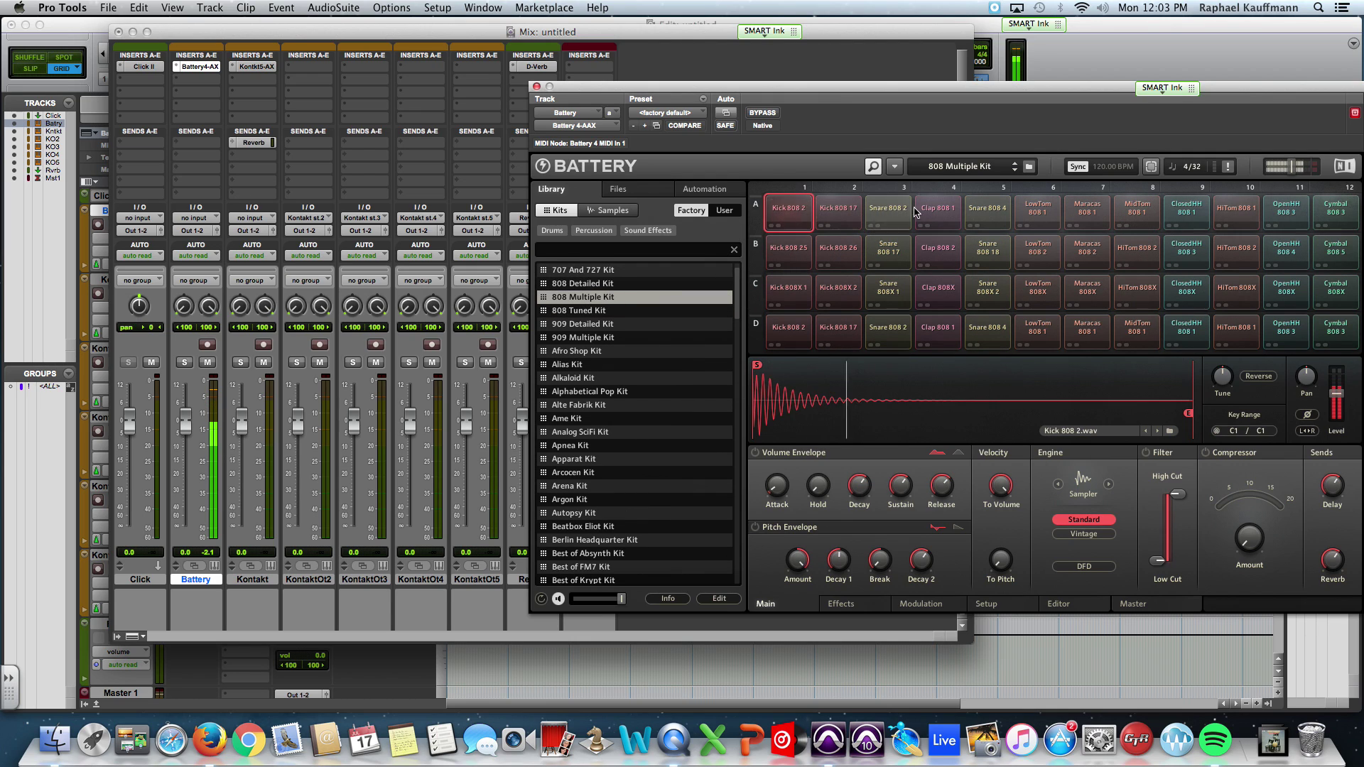
{"action": "left_click", "coordinate": [537, 86]}
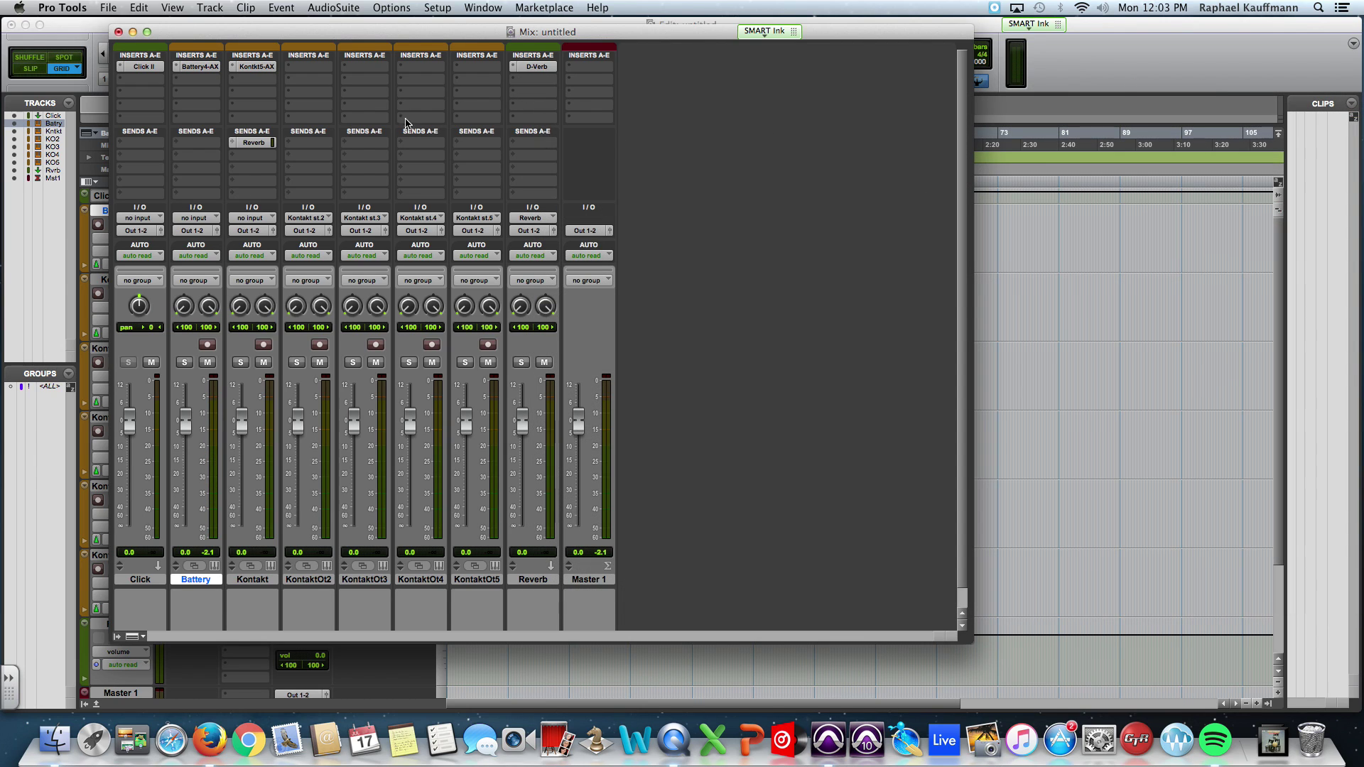
Toggle to the Edit window and back to the mixer with Cmd+=, then open the File menu
{"action": "key", "text": "super+equal"}
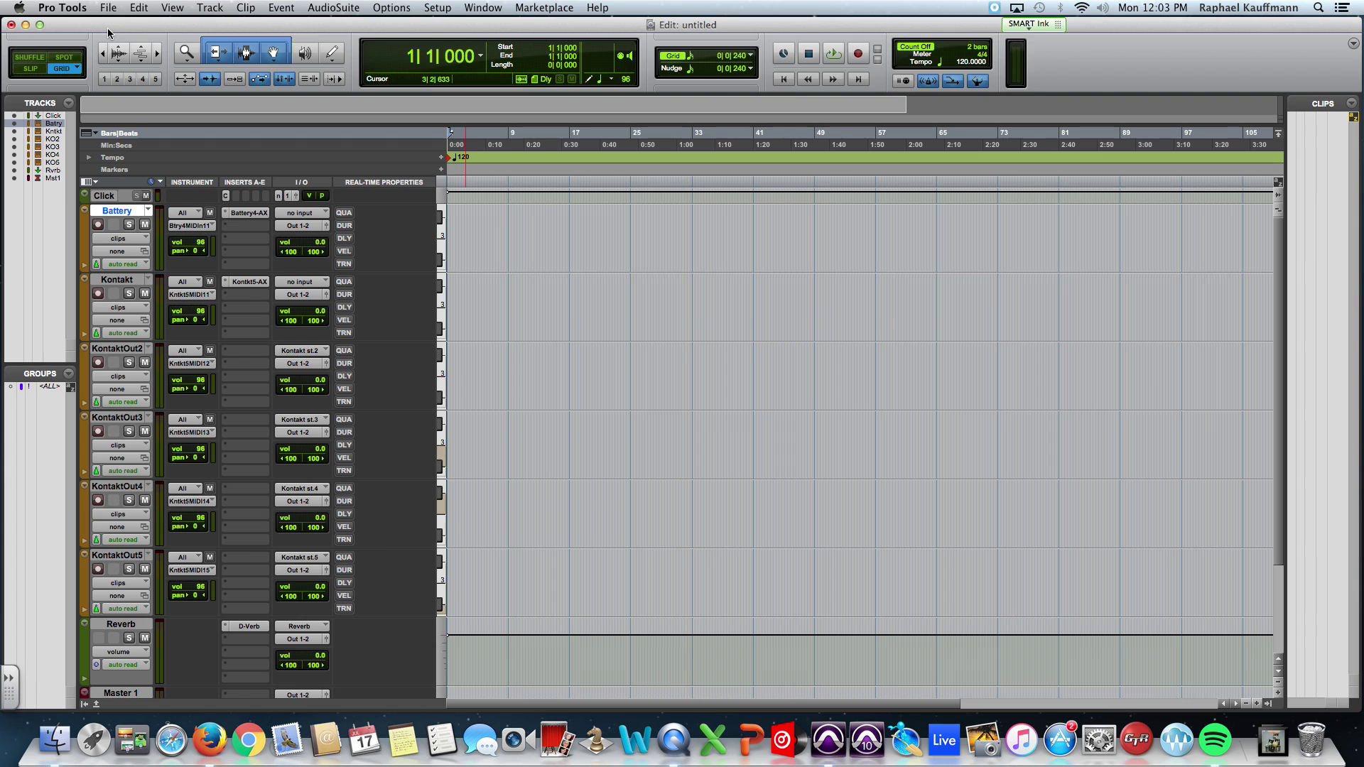
{"action": "key", "text": "super+equal"}
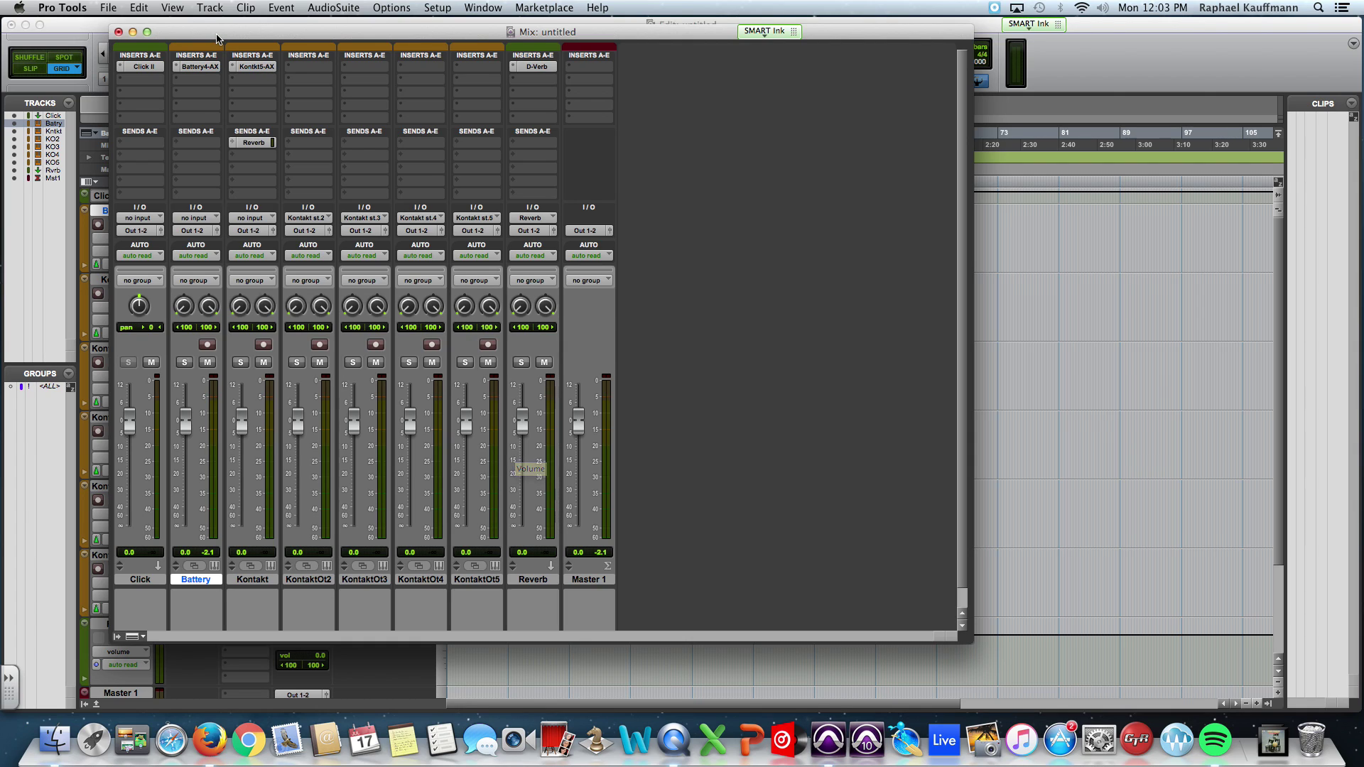
{"action": "left_click", "coordinate": [108, 7]}
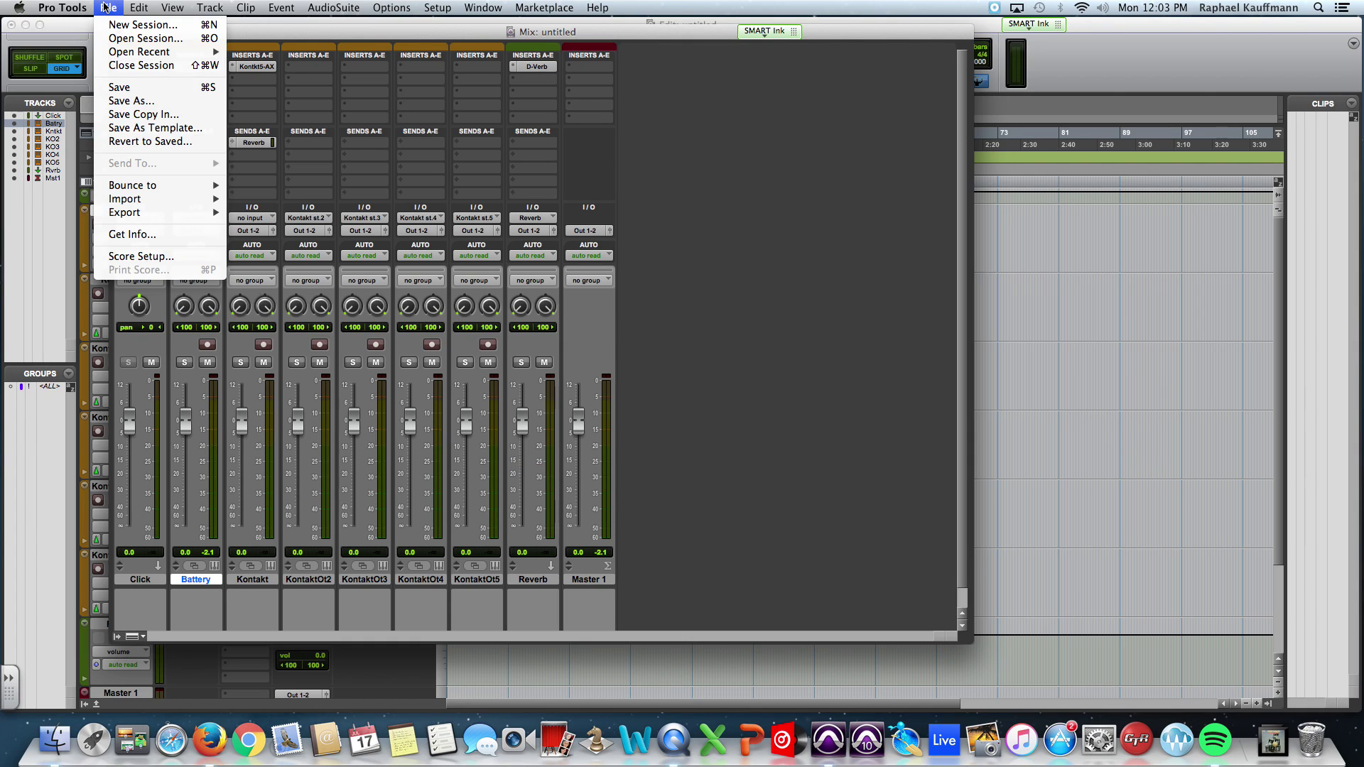
Save the session as a template named 'Sampling' in the Kauffmann category
{"action": "left_click", "coordinate": [127, 132]}
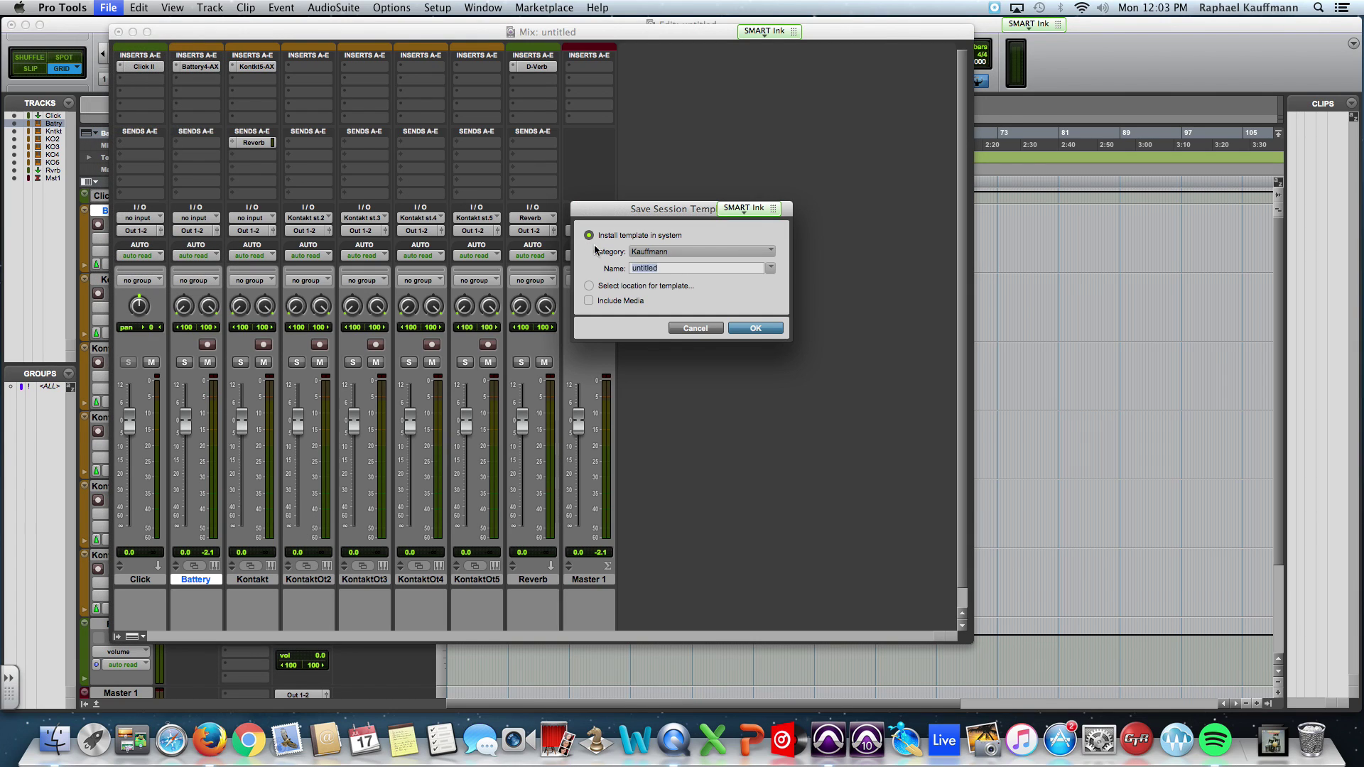
{"action": "left_click", "coordinate": [648, 254]}
{"action": "left_click", "coordinate": [658, 216]}
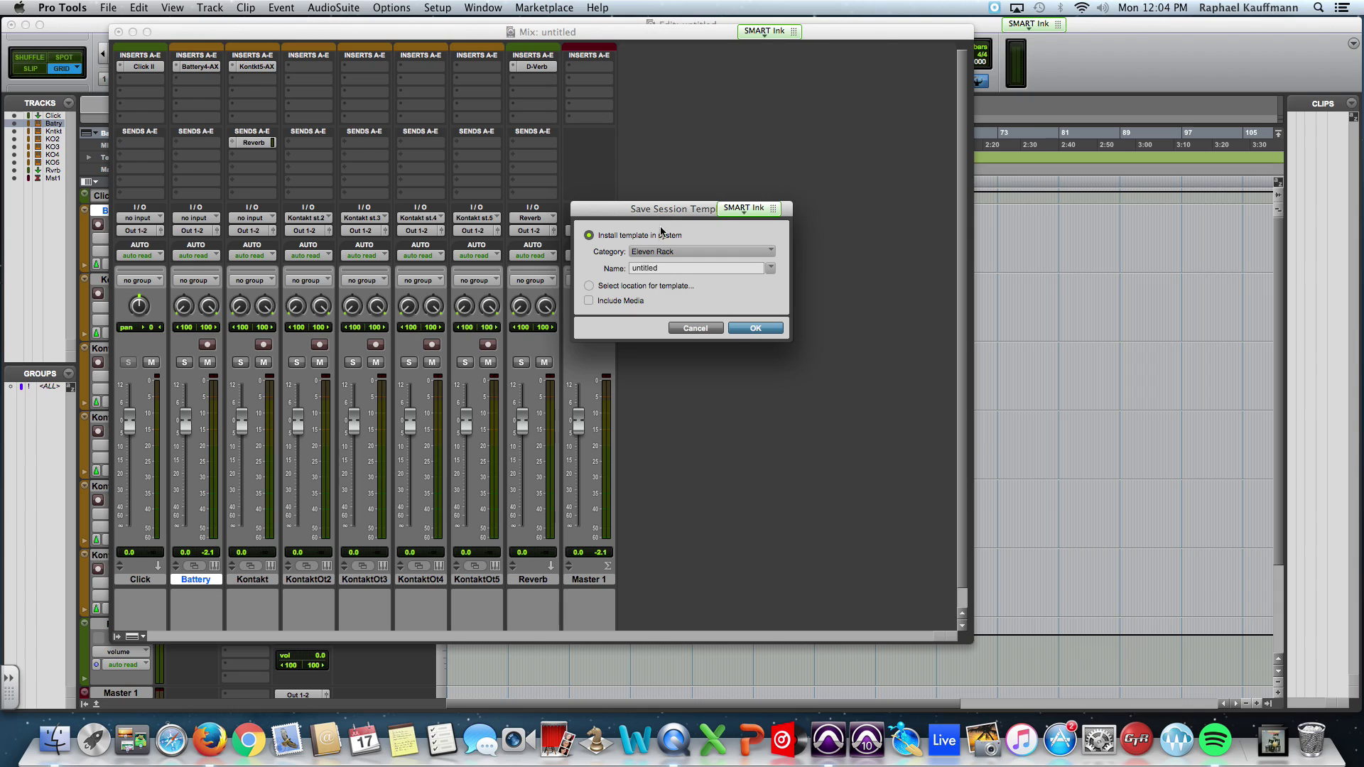
{"action": "left_click", "coordinate": [658, 255]}
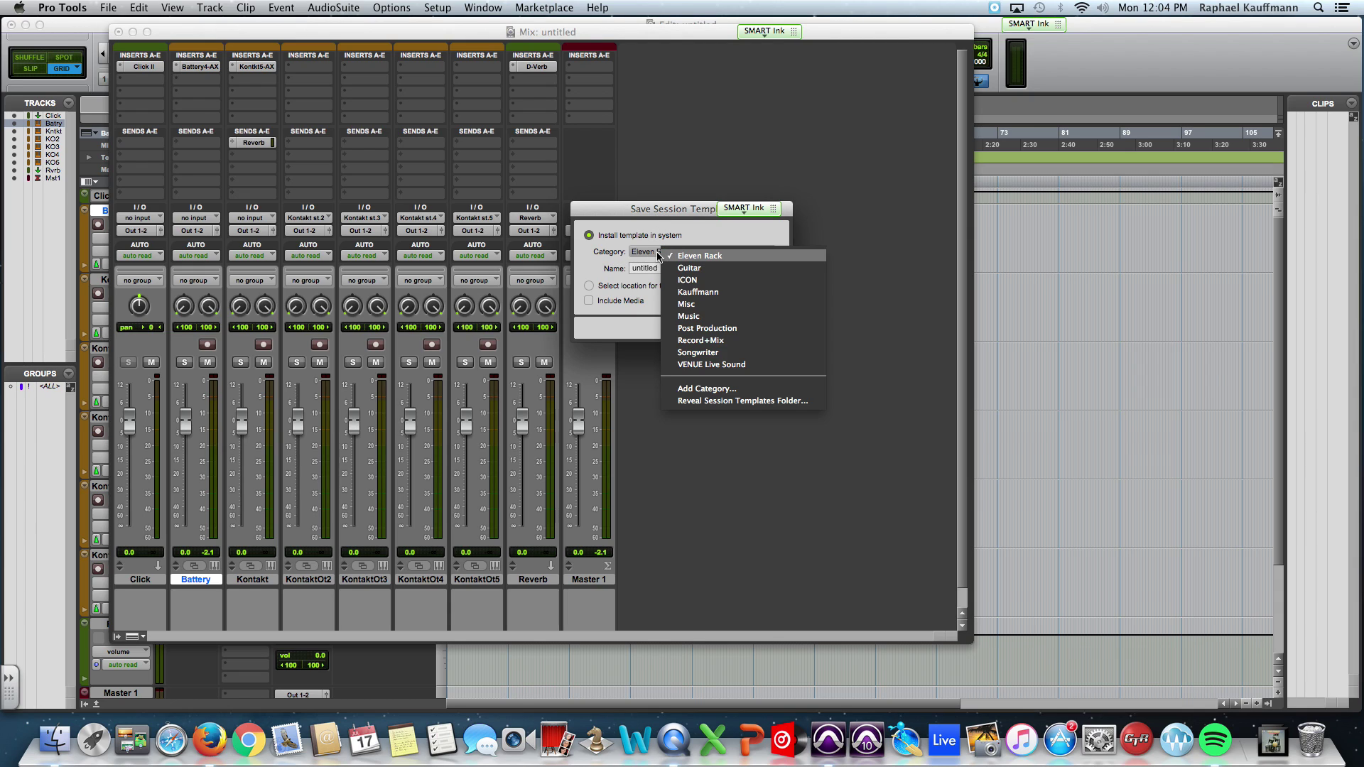
{"action": "left_click", "coordinate": [711, 390]}
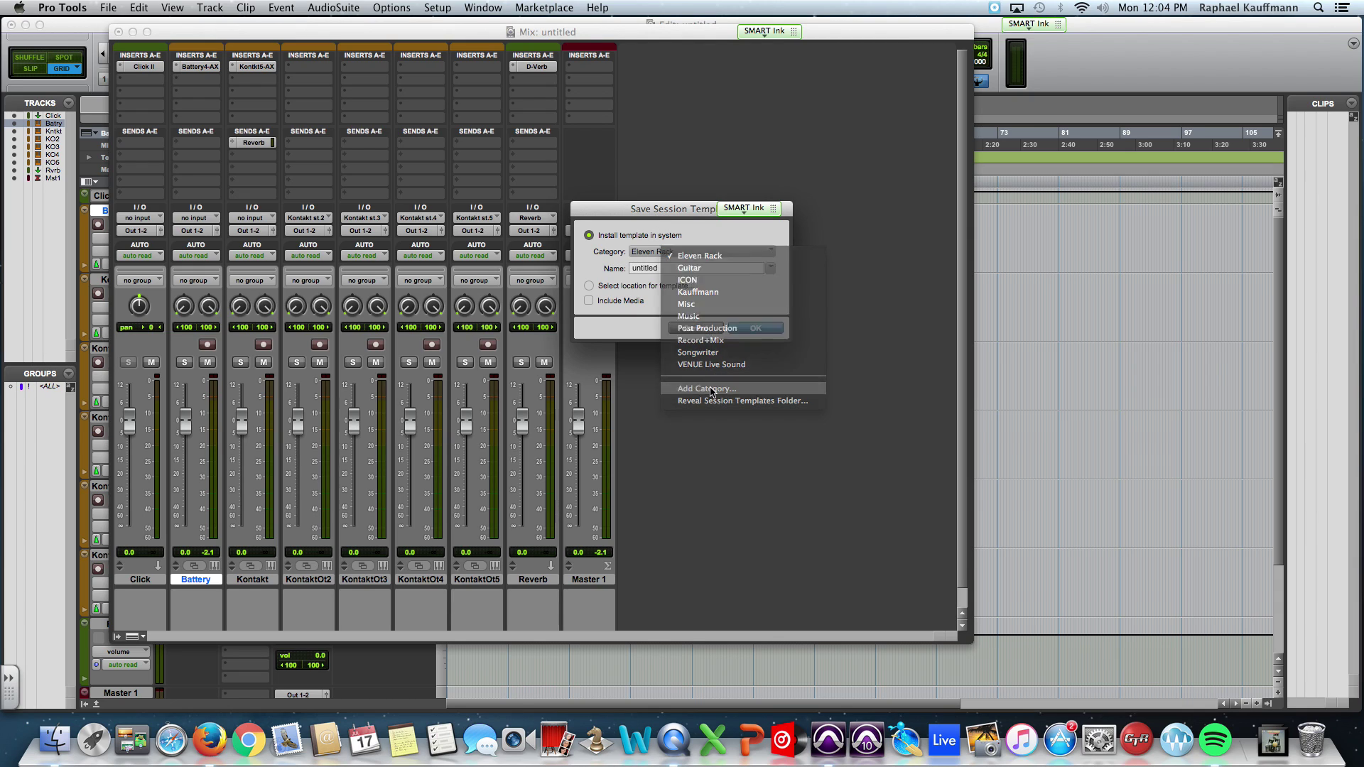
{"action": "left_click", "coordinate": [717, 299]}
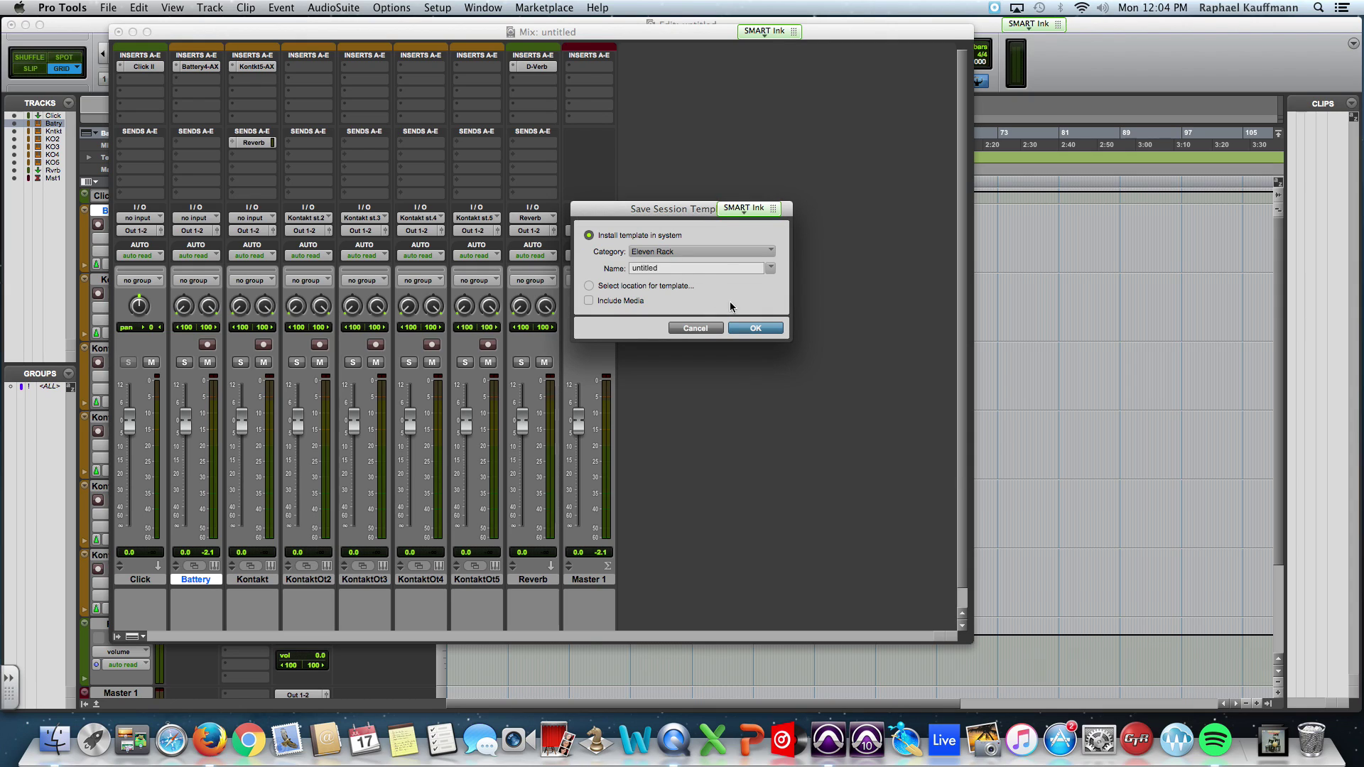
{"action": "left_click", "coordinate": [638, 252]}
{"action": "left_click", "coordinate": [658, 291]}
{"action": "left_click_drag", "start_coordinate": [658, 271], "coordinate": [608, 270]}
{"action": "type", "text": "Sampling"}
{"action": "left_click", "coordinate": [755, 329]}
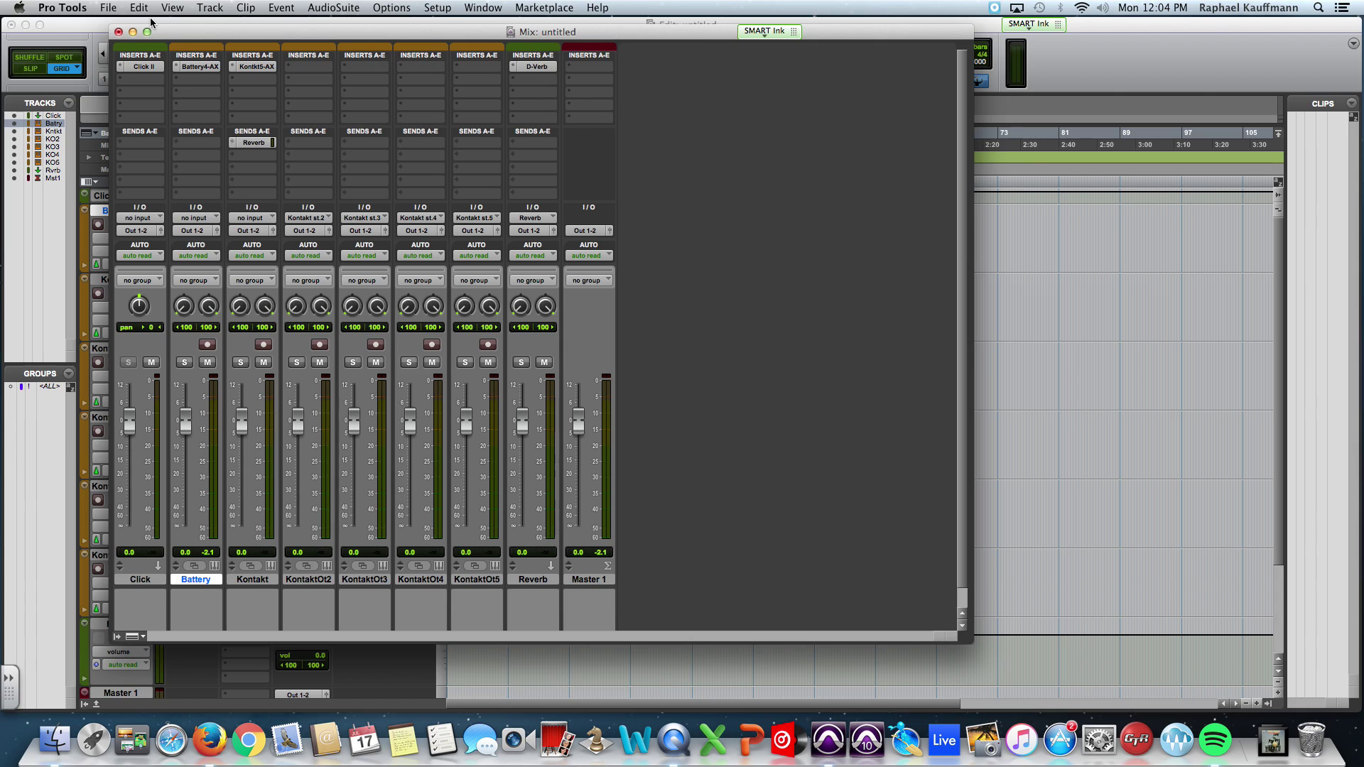
Close the untitled session with Don't Save, then start a New Session
{"action": "key", "text": "super+shift+w"}
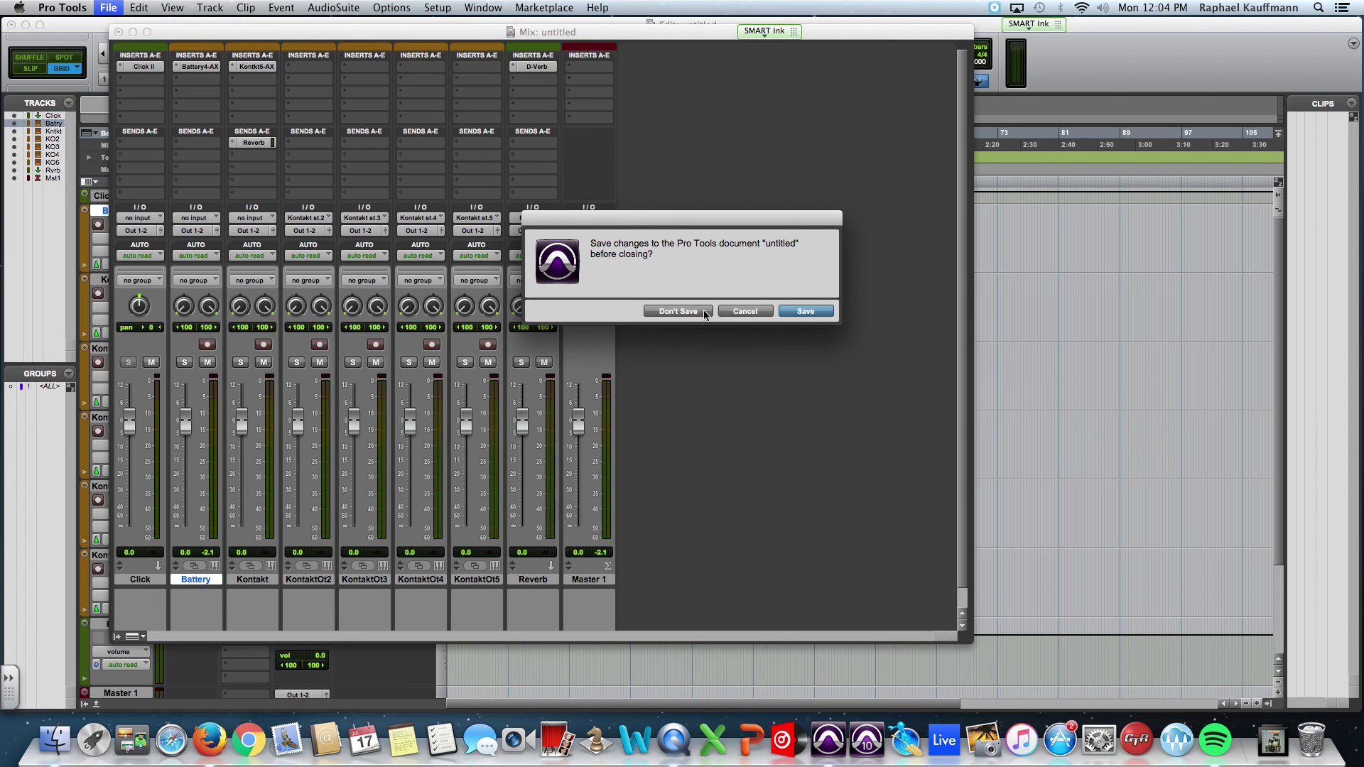
{"action": "left_click", "coordinate": [678, 311]}
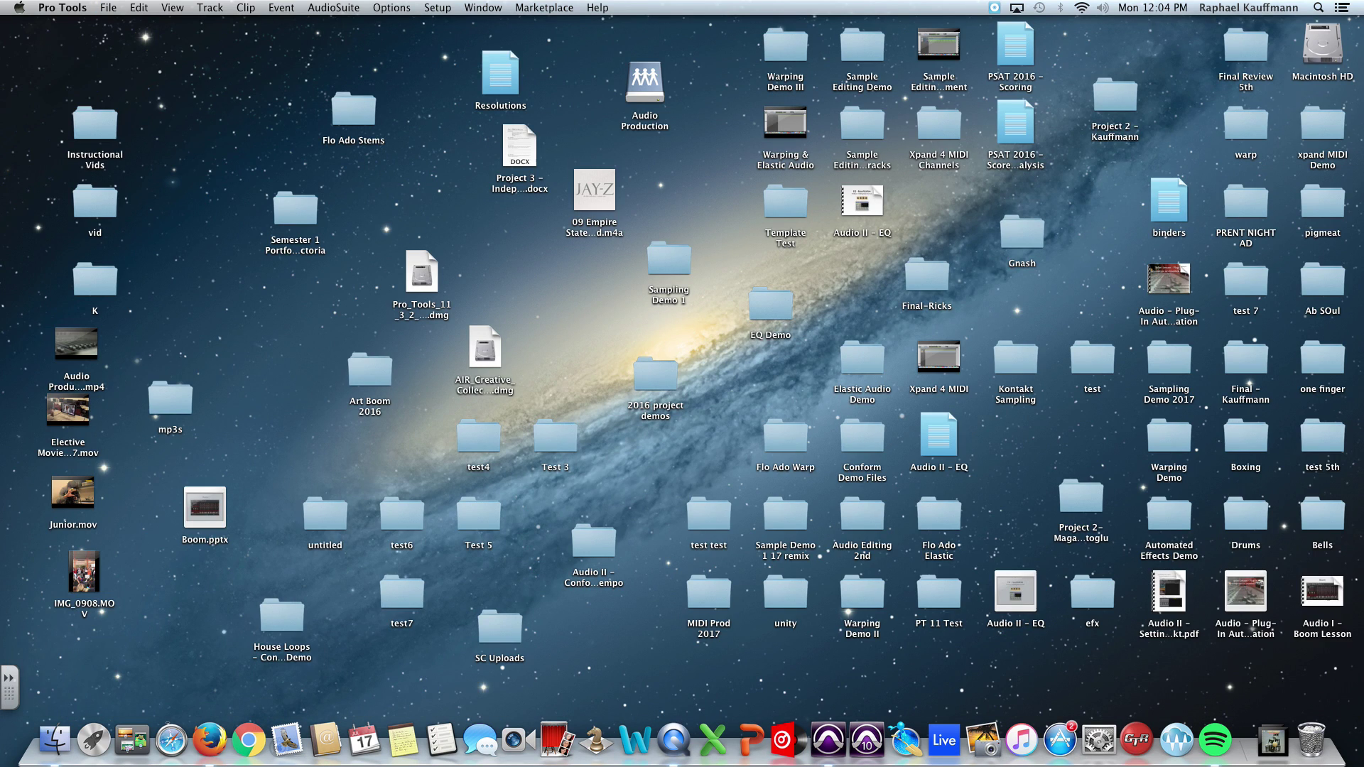
{"action": "left_click", "coordinate": [108, 7]}
{"action": "left_click", "coordinate": [121, 30]}
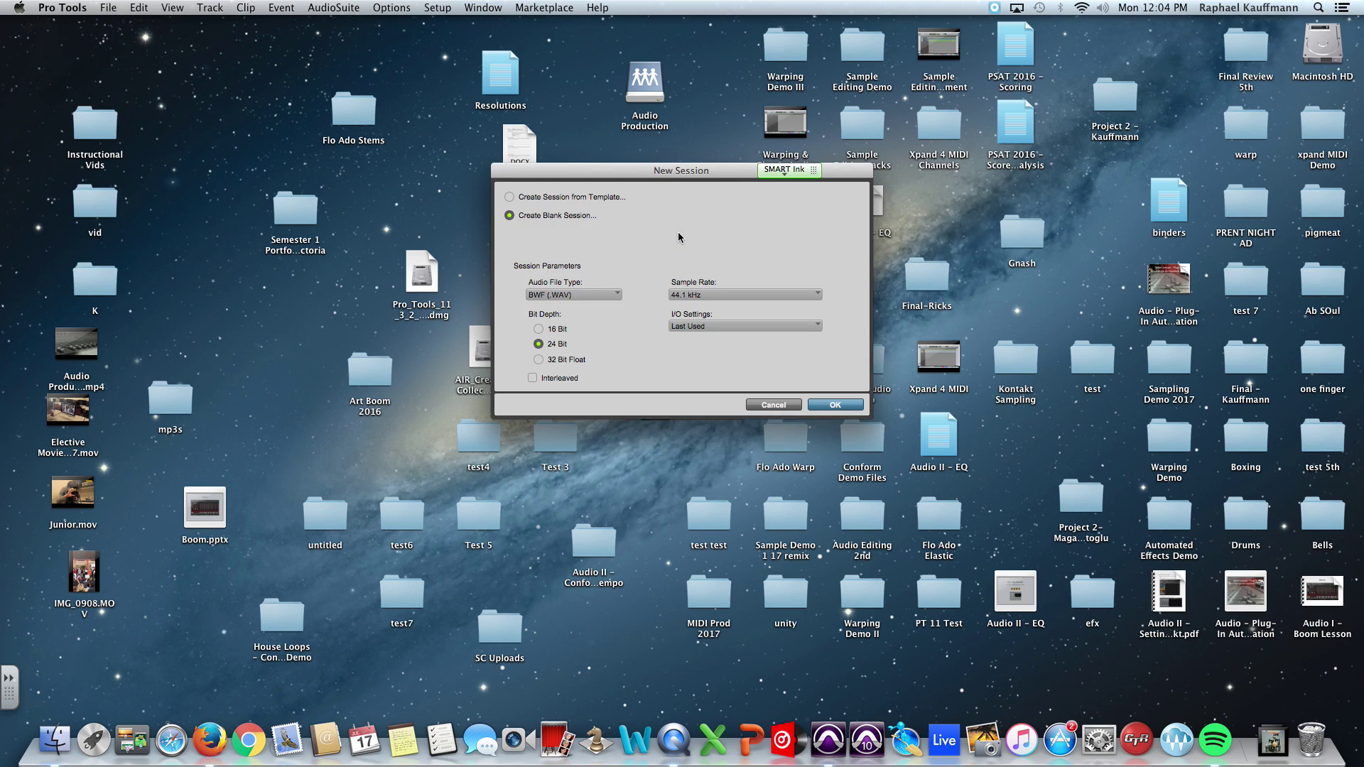
Create a session from the Kauffmann > Sampling template and save it as 'Sampling Test Template'
{"action": "left_click", "coordinate": [512, 198]}
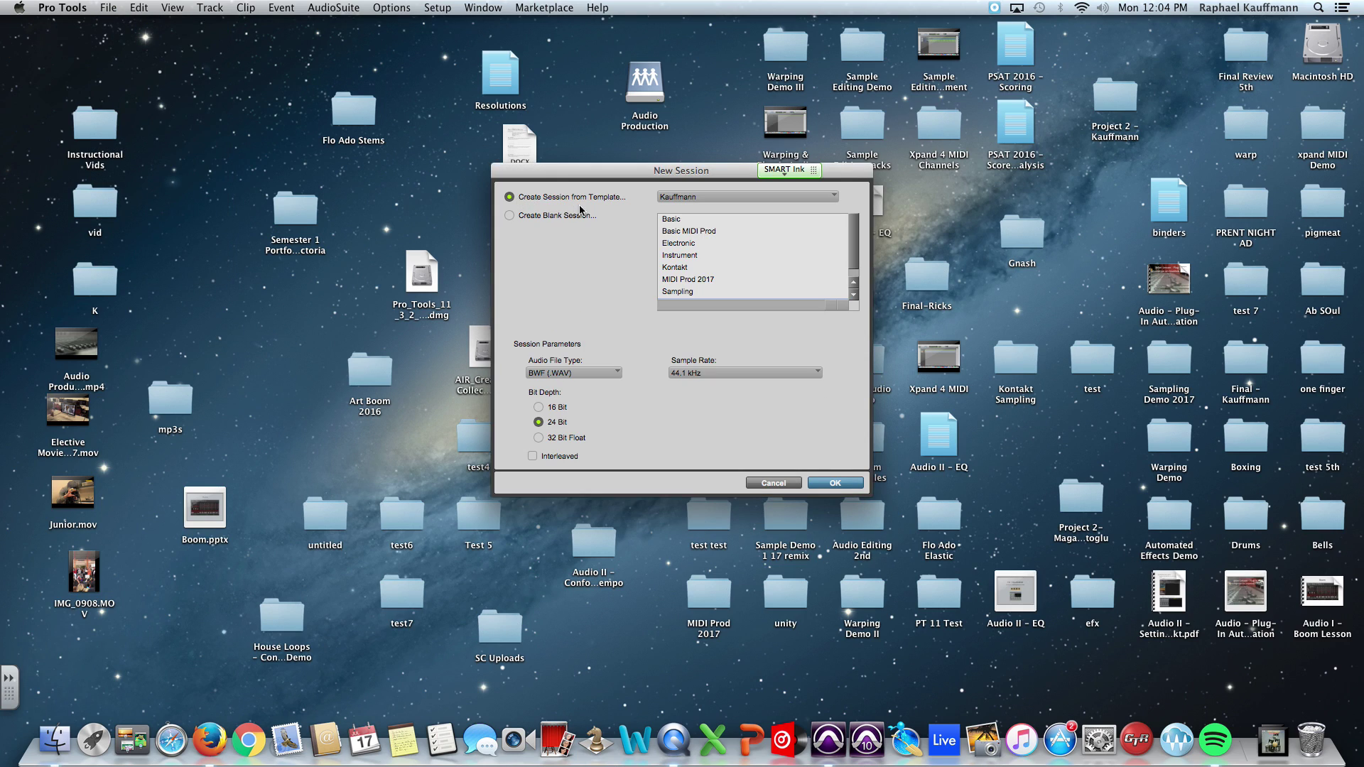
{"action": "left_click", "coordinate": [700, 195]}
{"action": "left_click", "coordinate": [711, 162]}
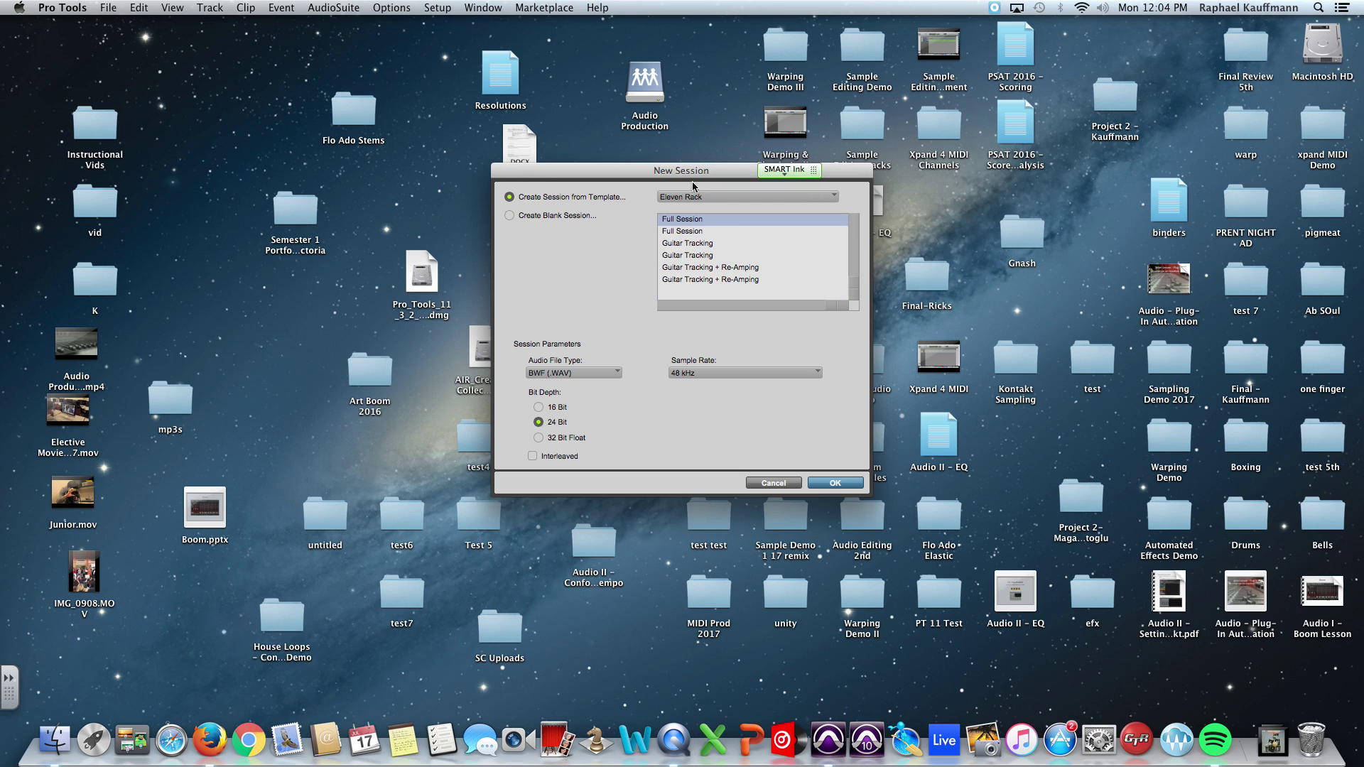
{"action": "left_click", "coordinate": [682, 196]}
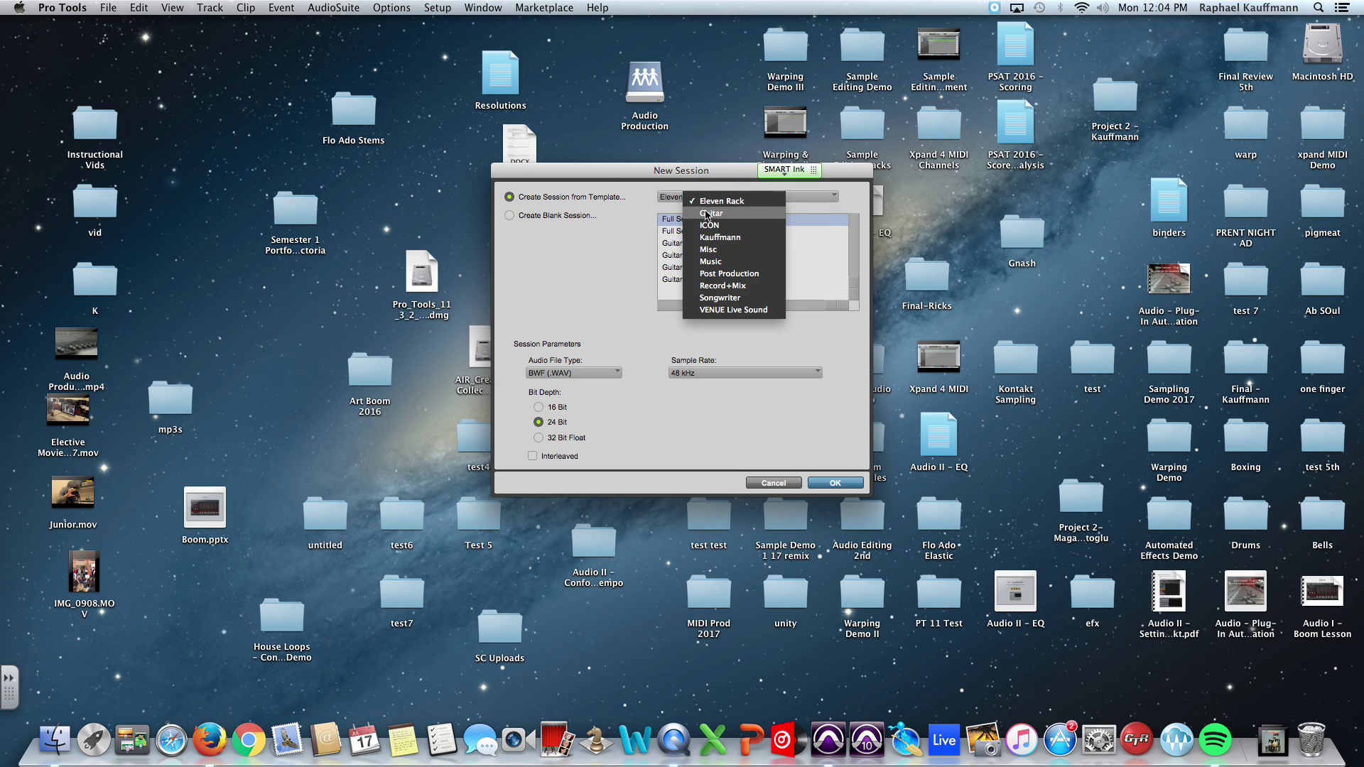
{"action": "left_click", "coordinate": [710, 262]}
{"action": "left_click", "coordinate": [704, 197]}
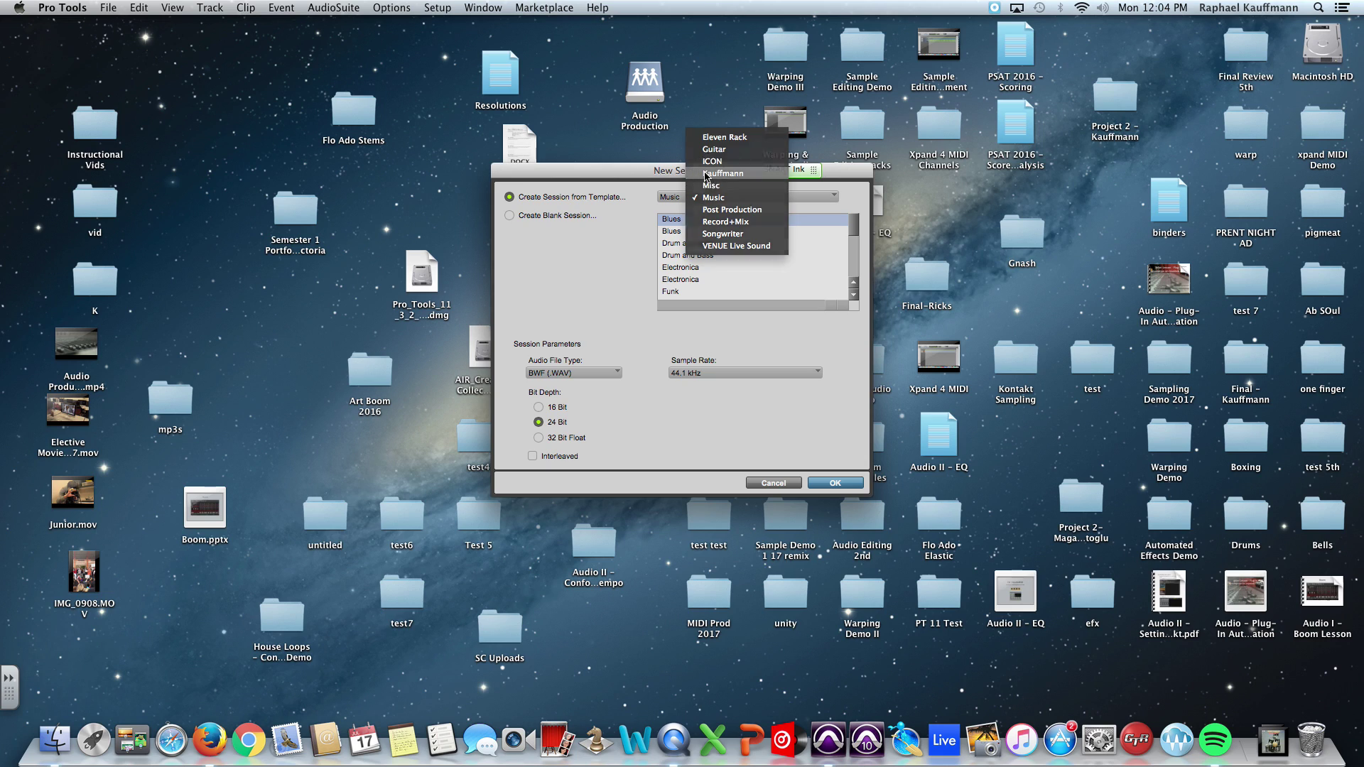
{"action": "left_click", "coordinate": [706, 174]}
{"action": "left_click", "coordinate": [702, 292]}
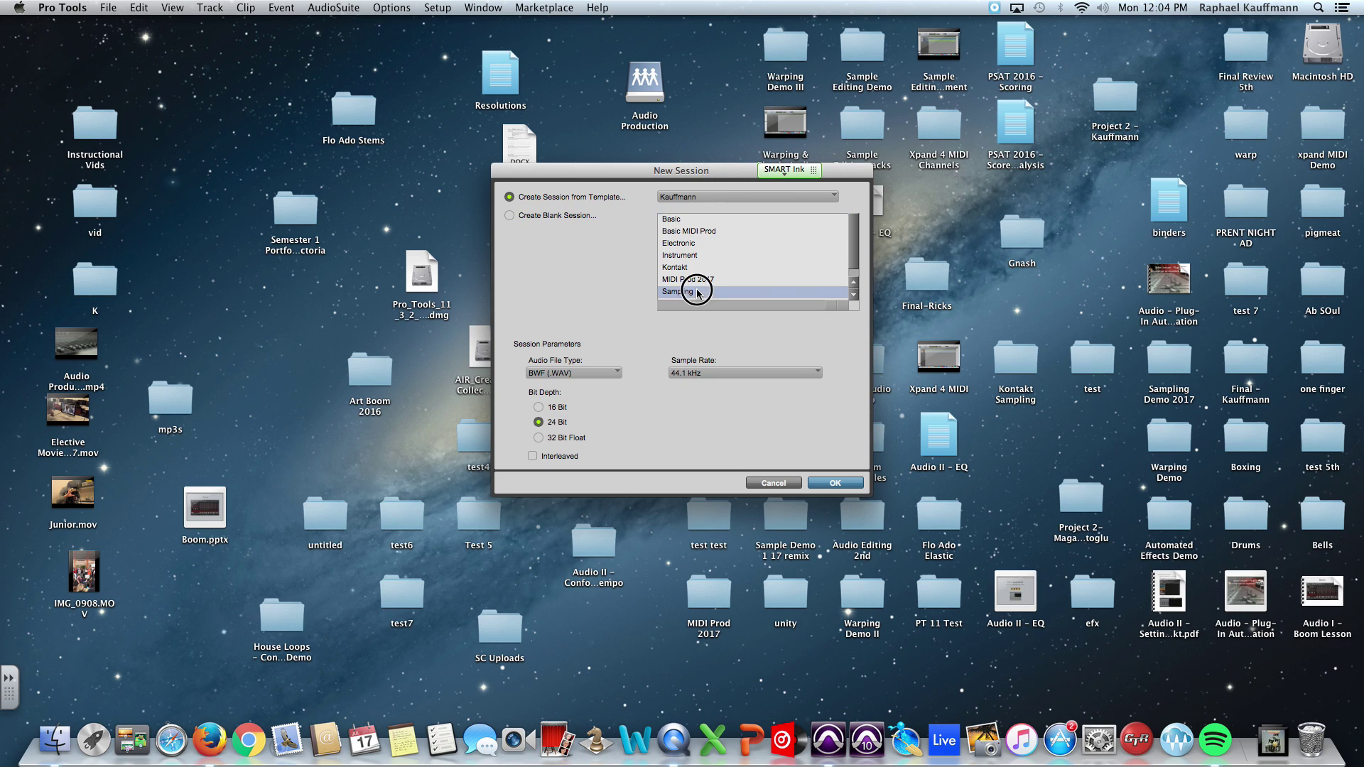
{"action": "left_click", "coordinate": [828, 483]}
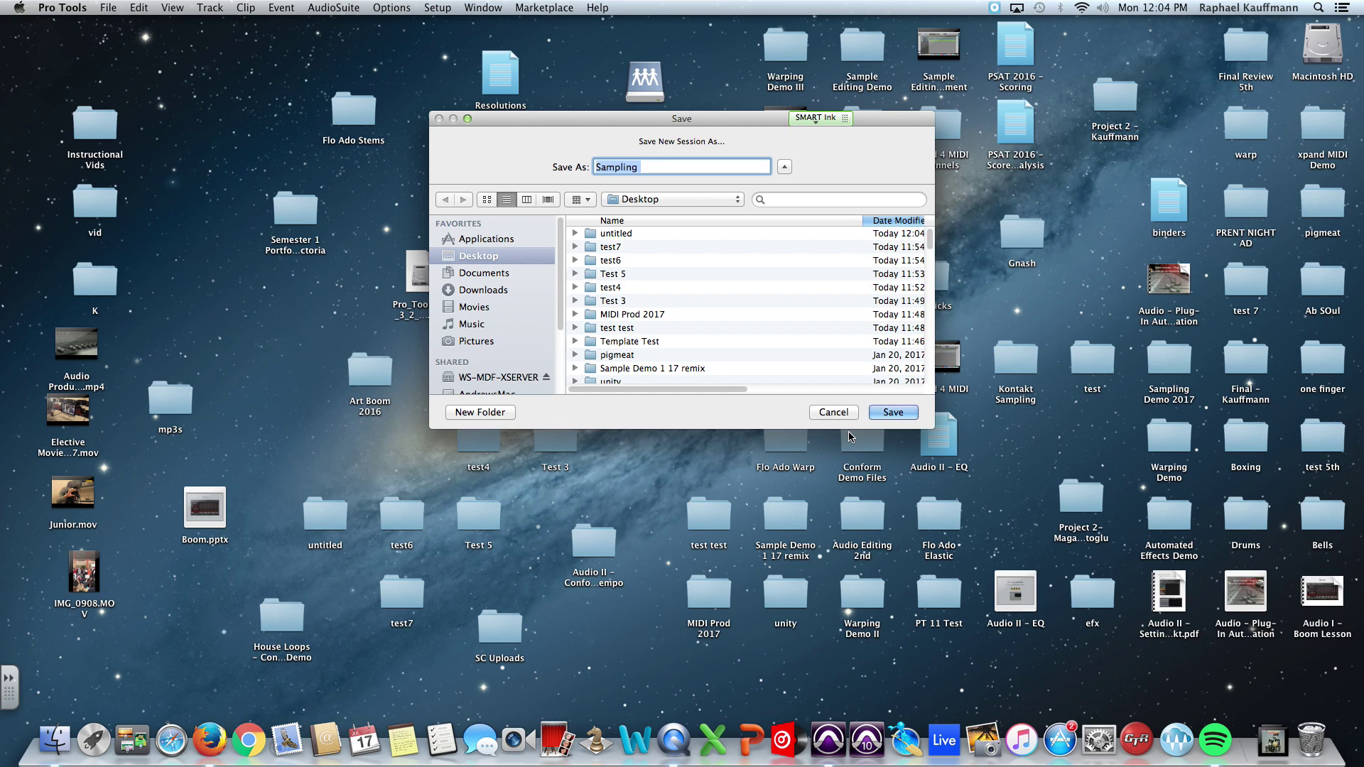
{"action": "left_click", "coordinate": [641, 166]}
{"action": "type", "text": "Test Template"}
{"action": "key", "text": "Return"}
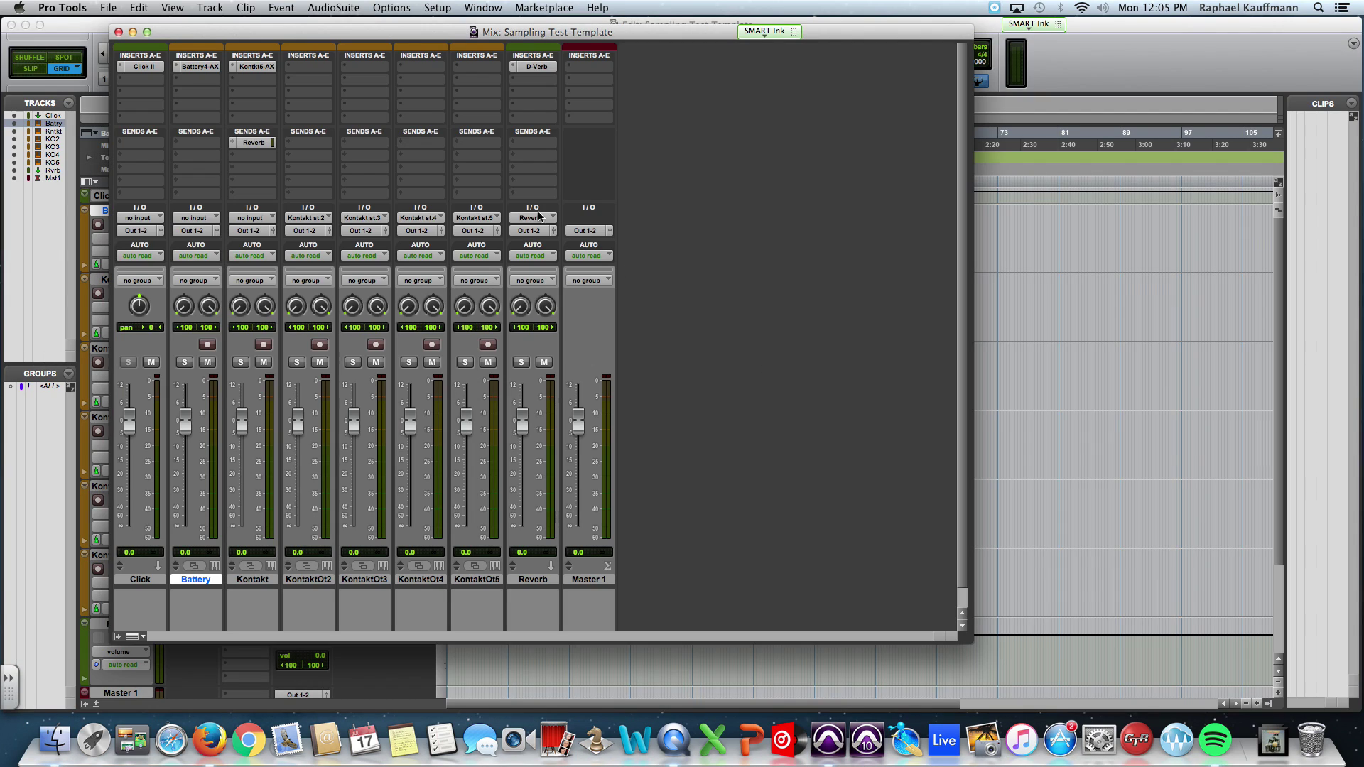
Check the Kontakt track's Reverb send and the Reverb track's D-Verb plug-in
{"action": "left_click_drag", "start_coordinate": [277, 32], "coordinate": [480, 79]}
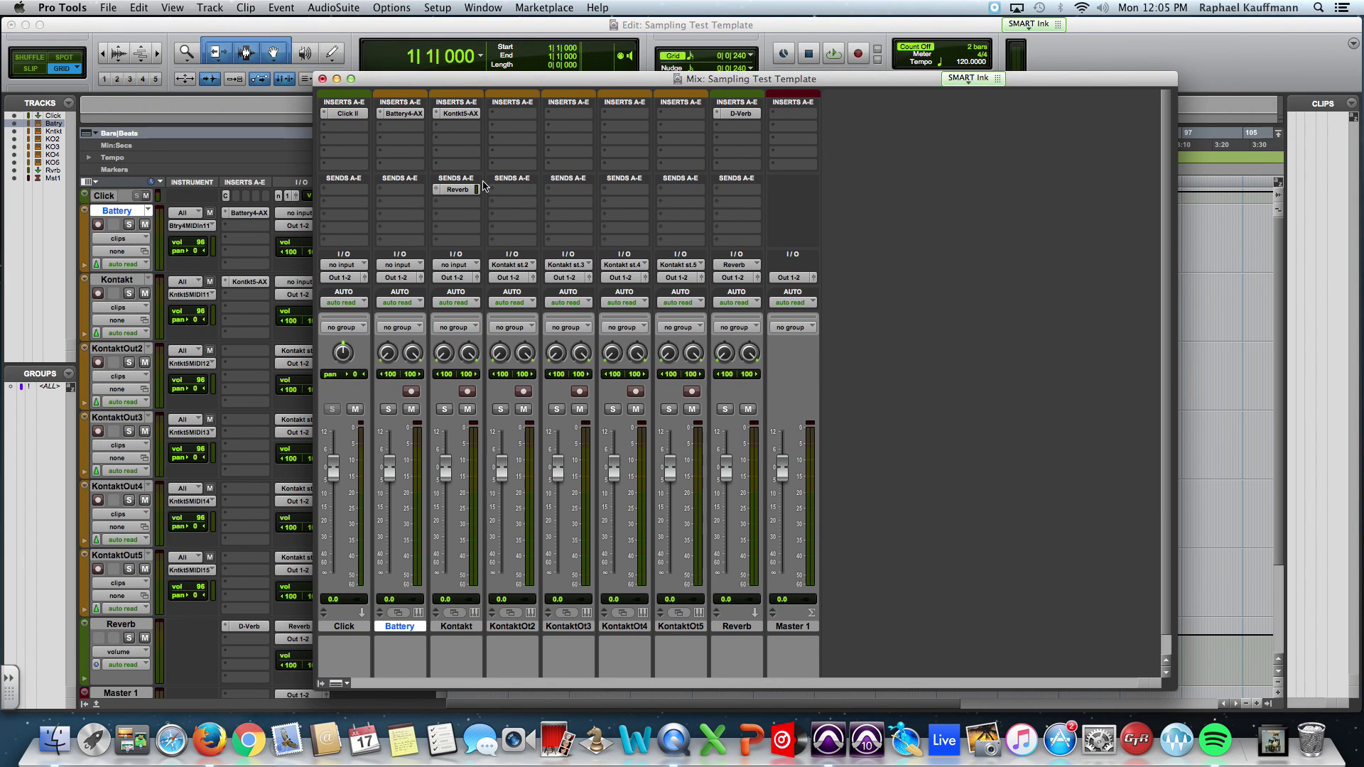
{"action": "left_click", "coordinate": [460, 190]}
{"action": "left_click", "coordinate": [739, 113]}
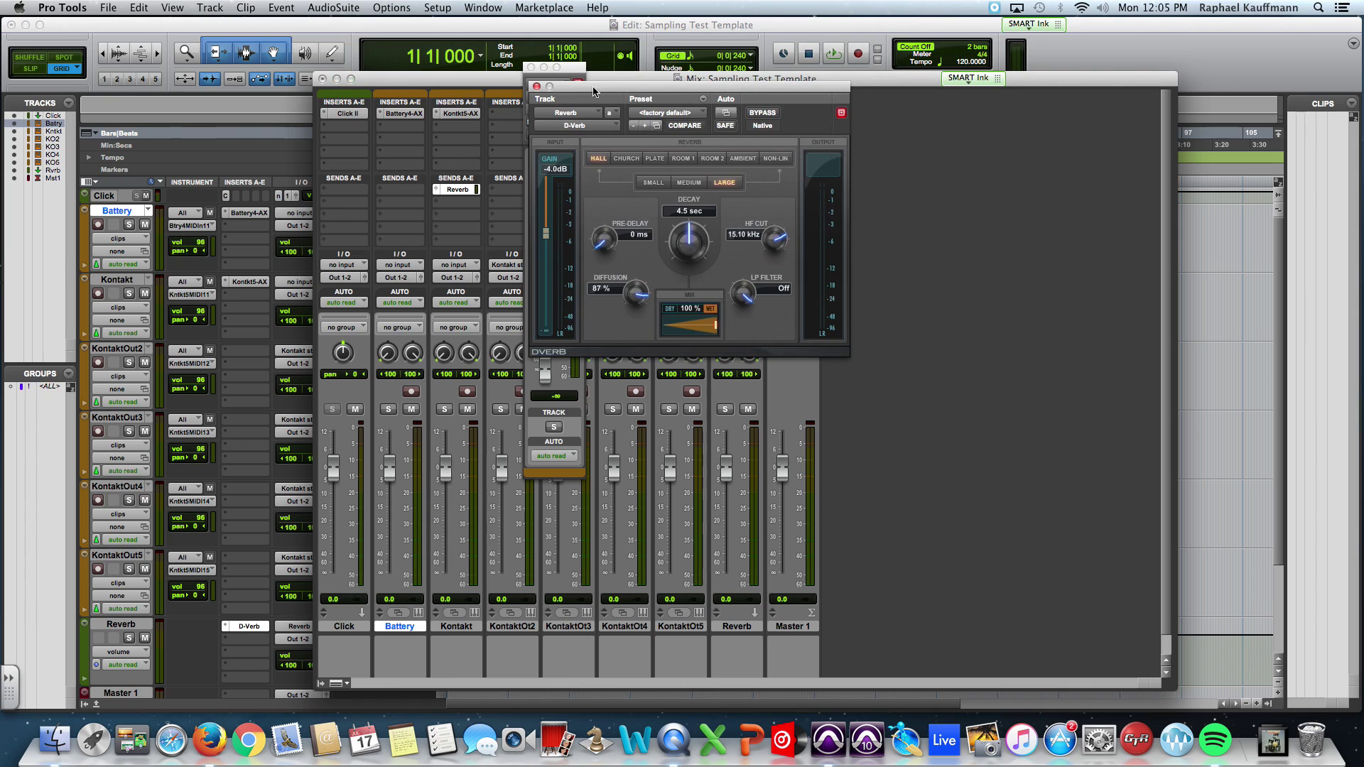
{"action": "left_click", "coordinate": [534, 85]}
{"action": "left_click", "coordinate": [531, 67]}
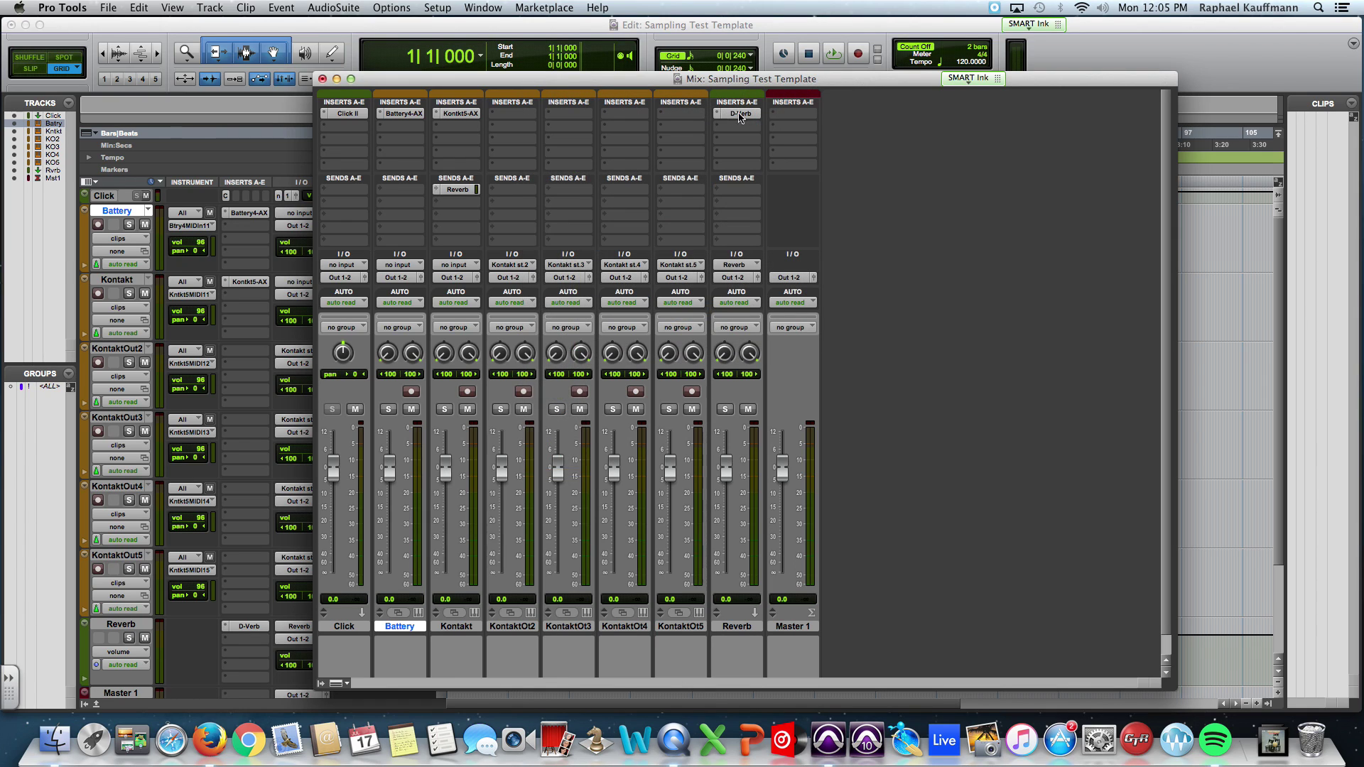
Audition the Battery 808 kit's Kick 808 17 and Snare 808 2 pads, then return to the Edit window
{"action": "left_click", "coordinate": [400, 113]}
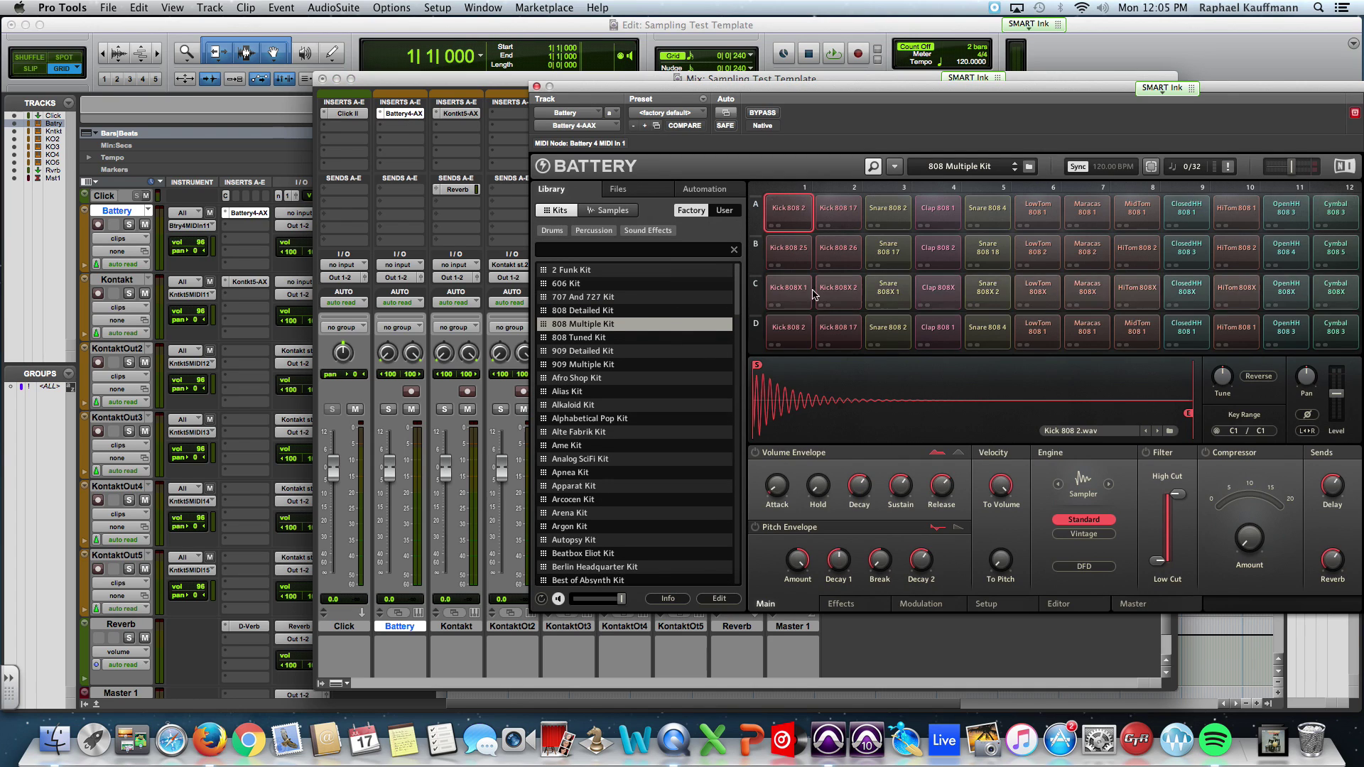
{"action": "left_click", "coordinate": [788, 209]}
{"action": "left_click", "coordinate": [852, 212]}
{"action": "left_click", "coordinate": [868, 213]}
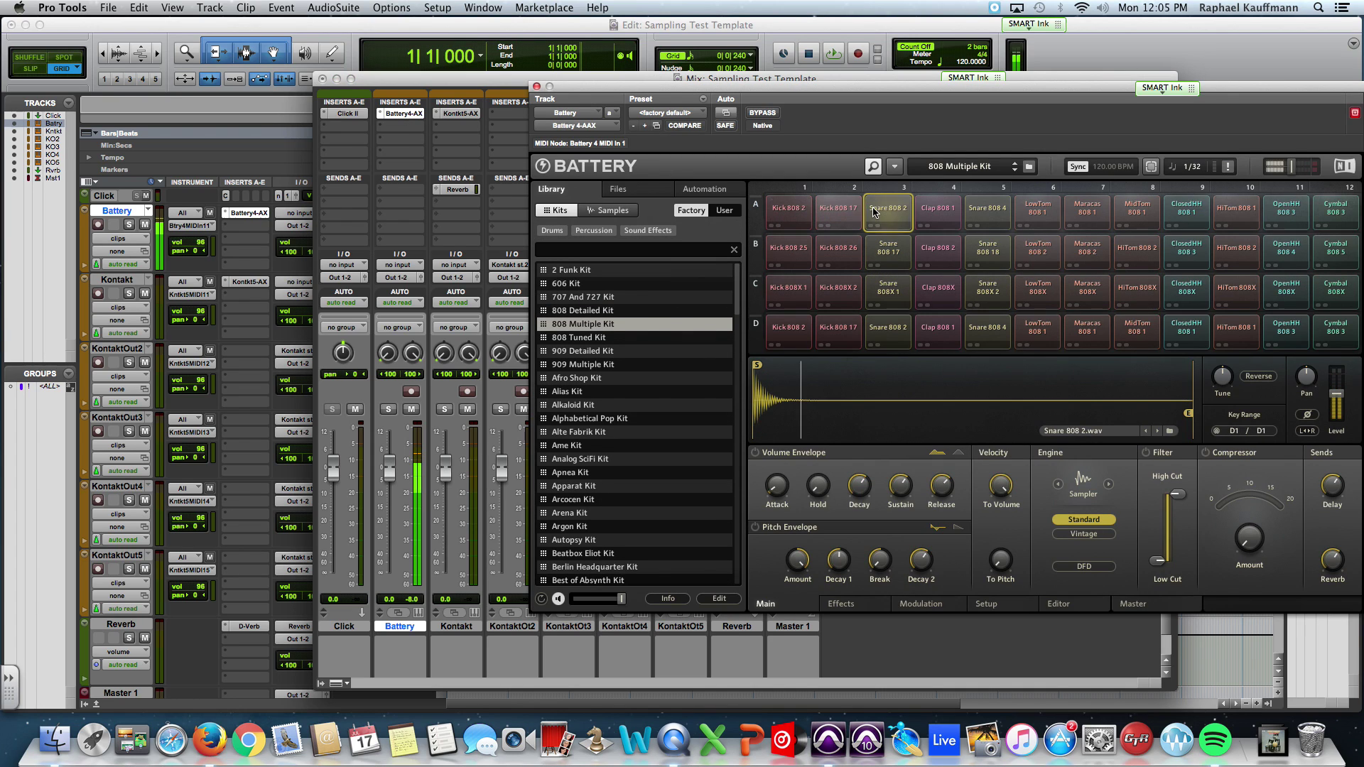
{"action": "left_click", "coordinate": [536, 86]}
{"action": "left_click", "coordinate": [326, 28]}
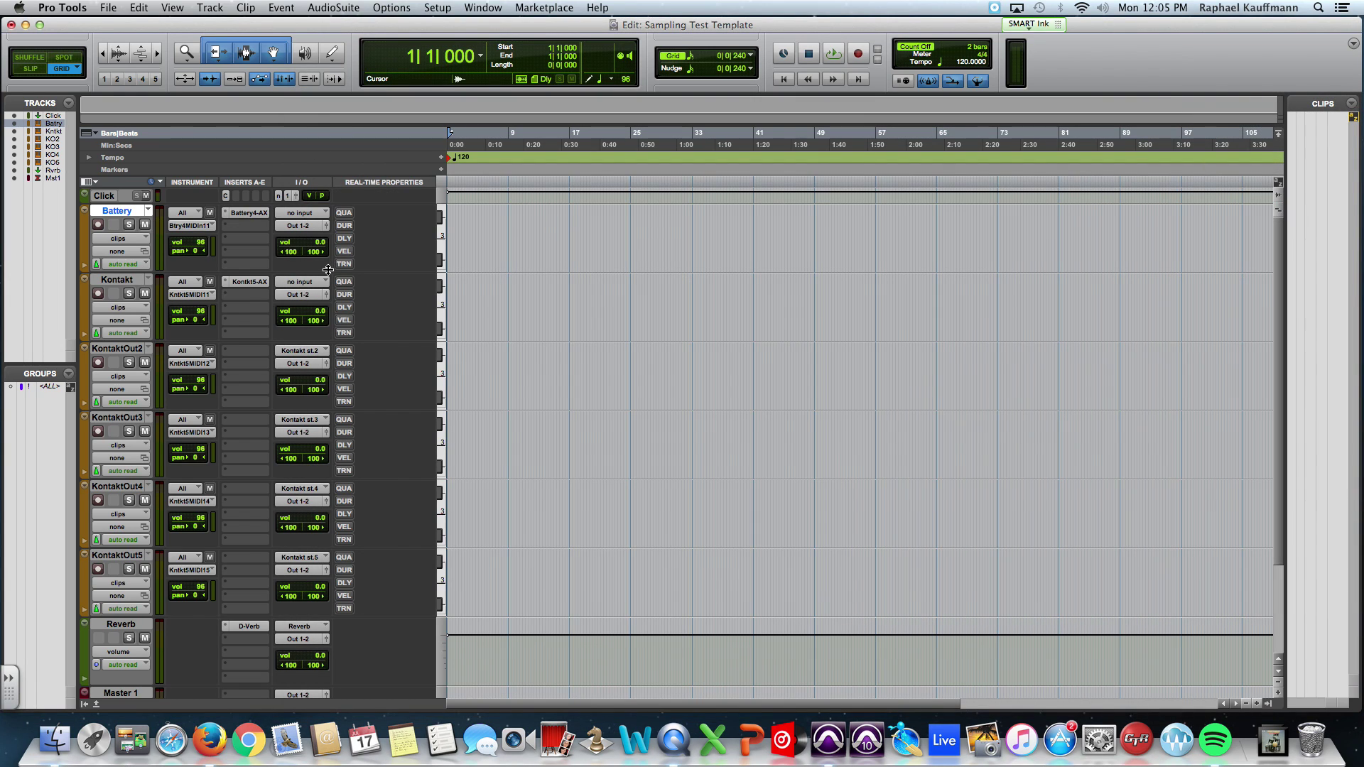